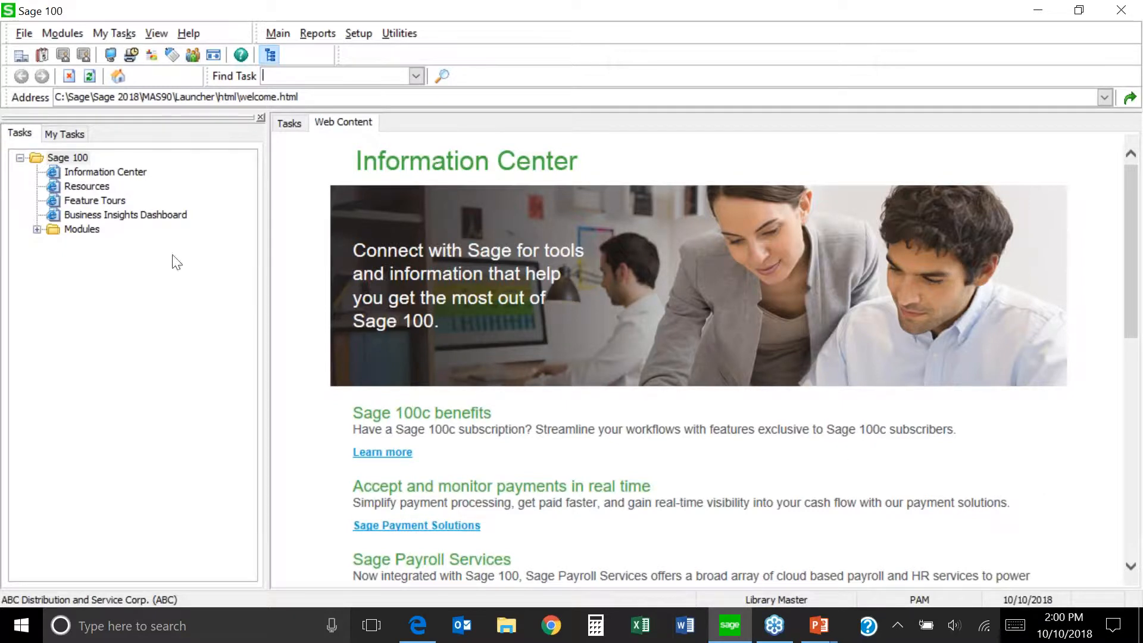
Open the Business Insights Dashboard with the accounting date set to 10/10/2020.
left_click(155, 215)
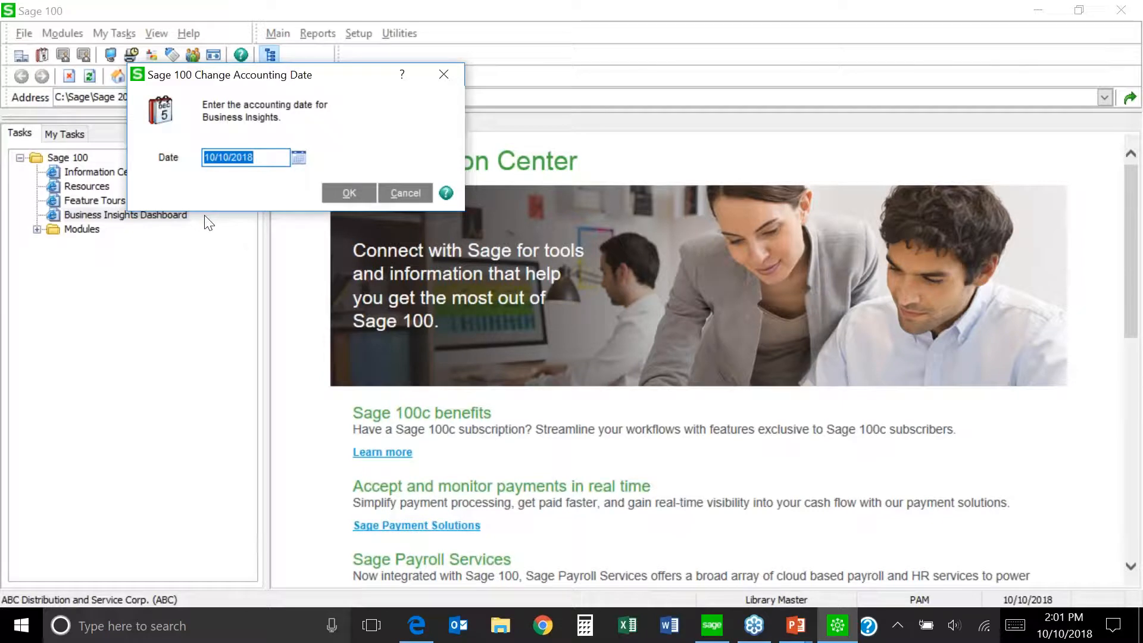
type("0")
key("BackSpace")
type("10/10/20")
type("20")
key("Tab")
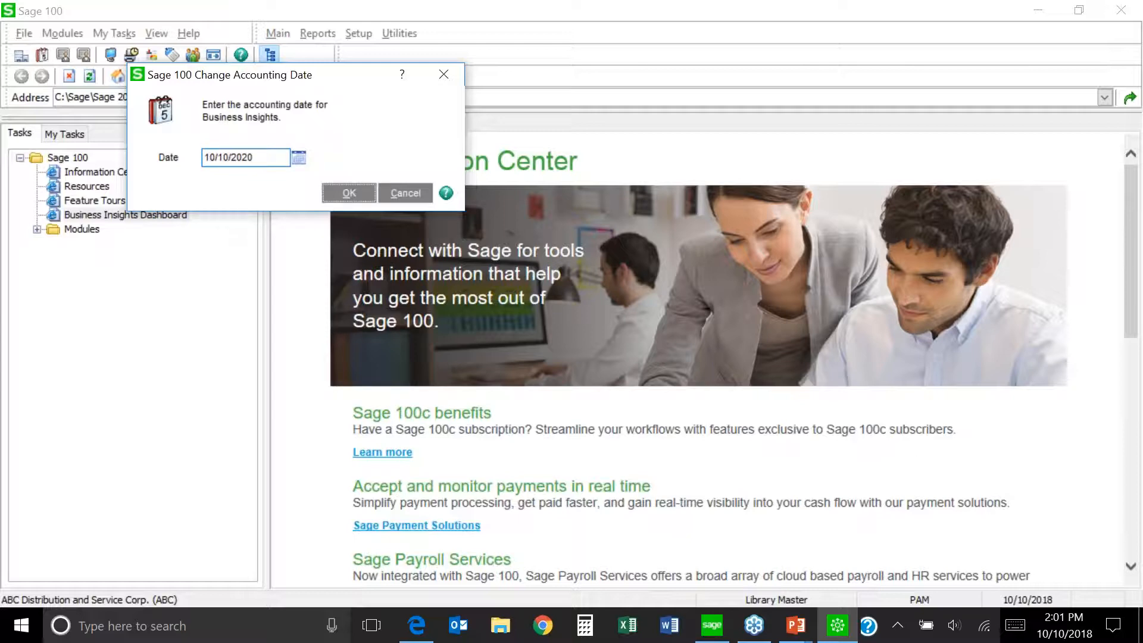
key("Return")
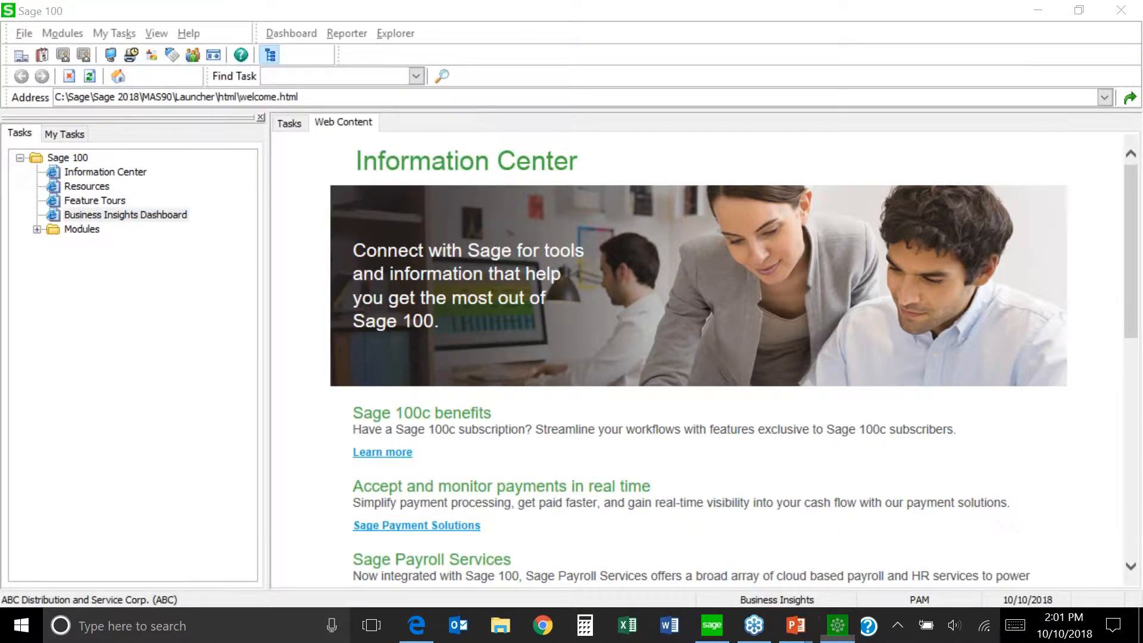
Open Dashboard Options from the Dashboard tasks of the Business Insights module.
double_click(82, 229)
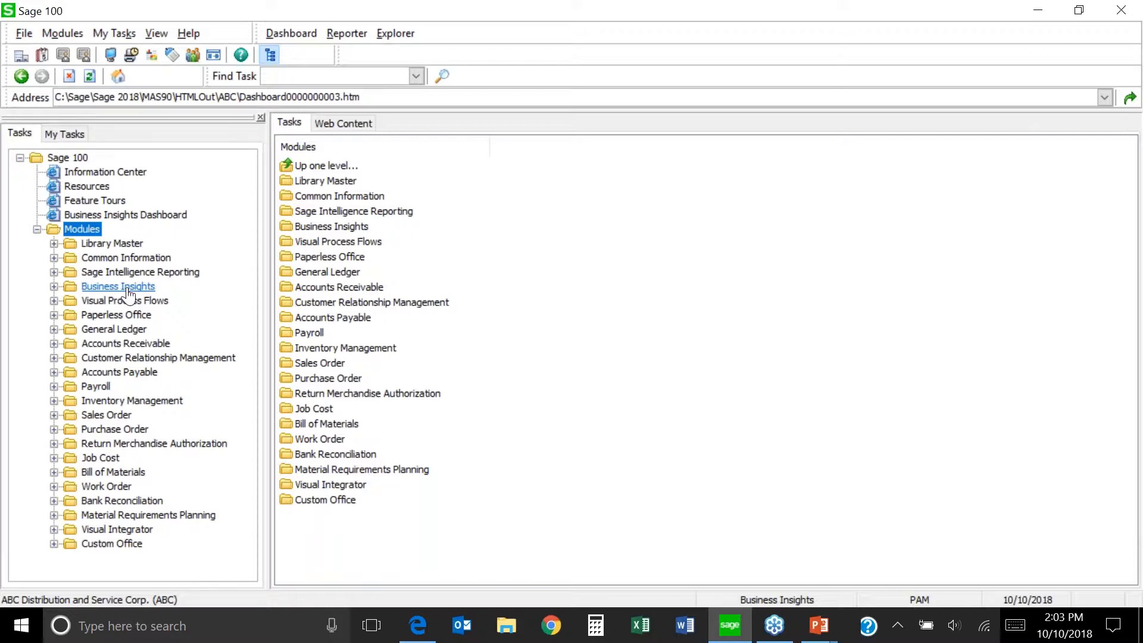
left_click(118, 287)
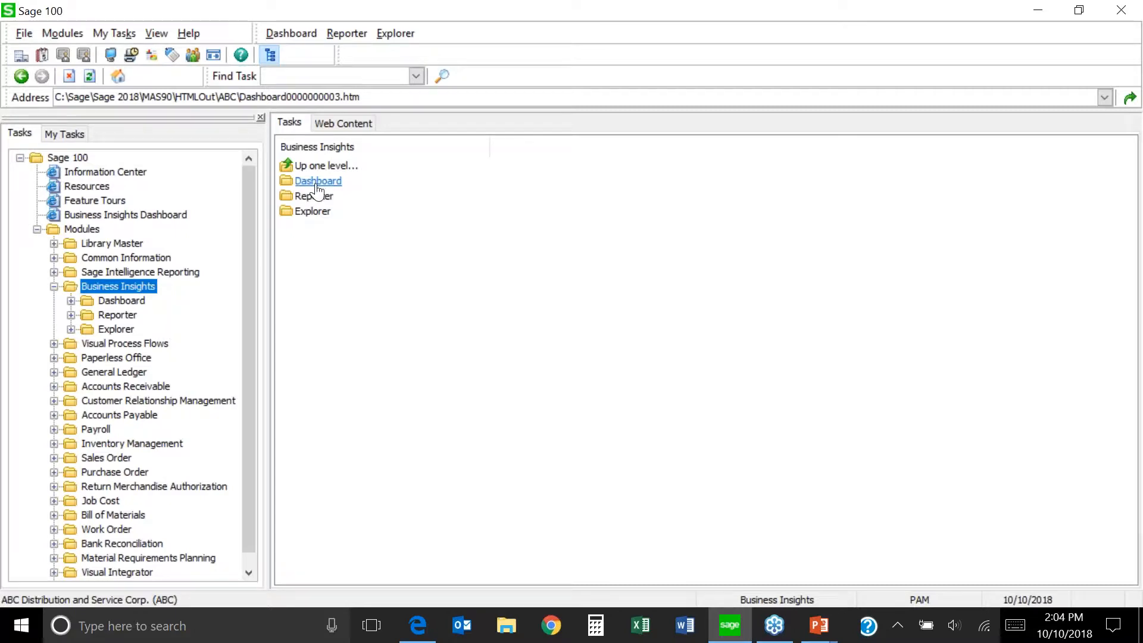
left_click(317, 190)
double_click(316, 188)
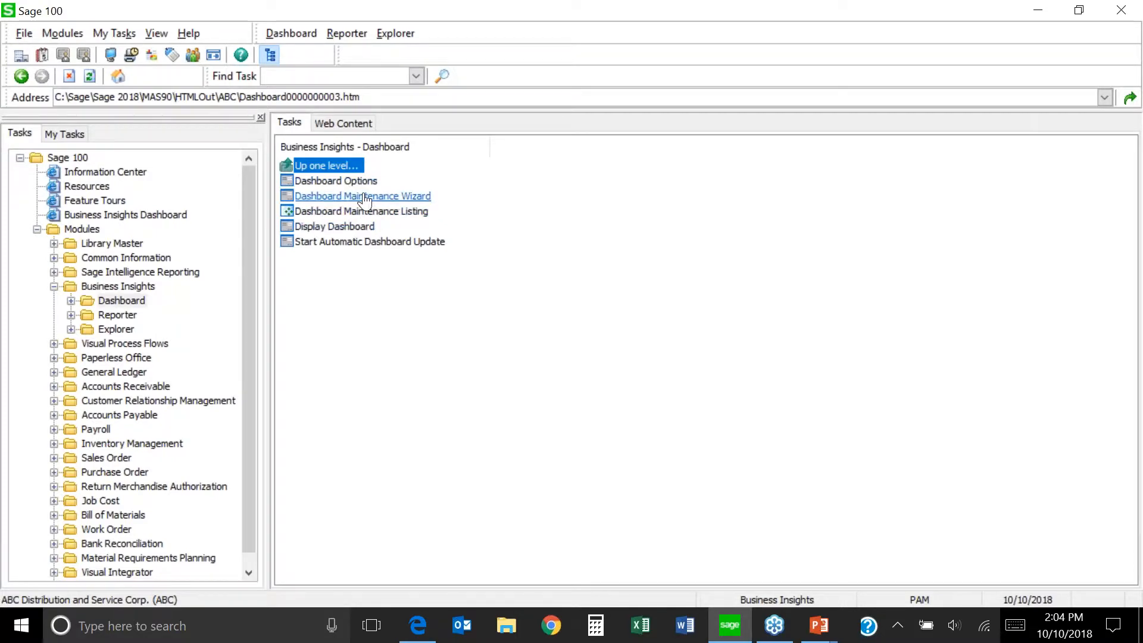
left_click(332, 184)
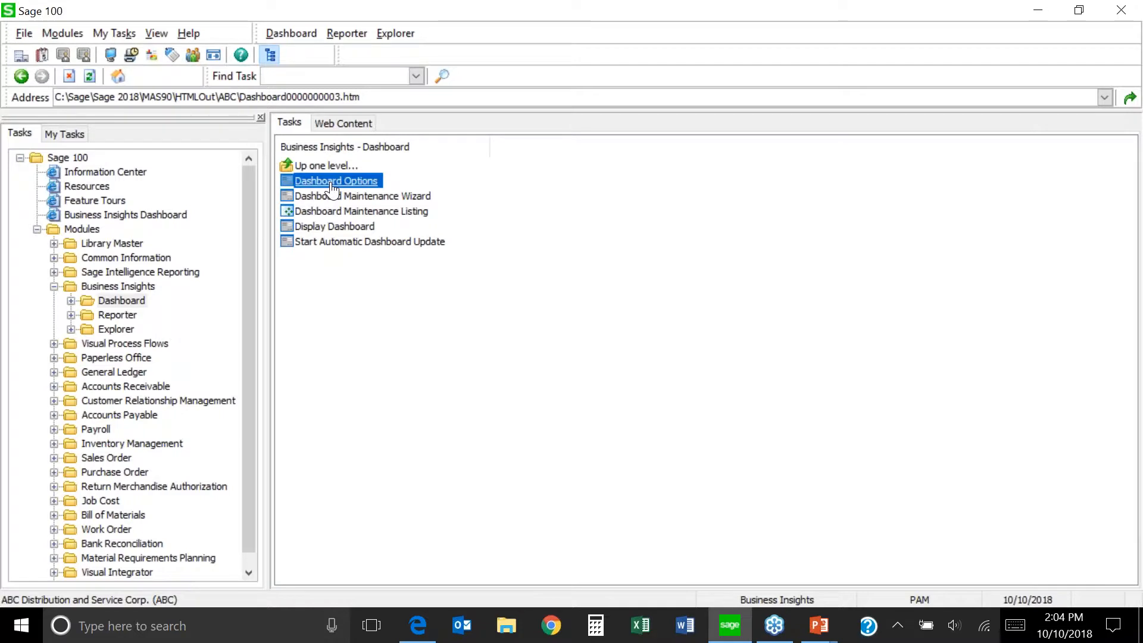
double_click(332, 185)
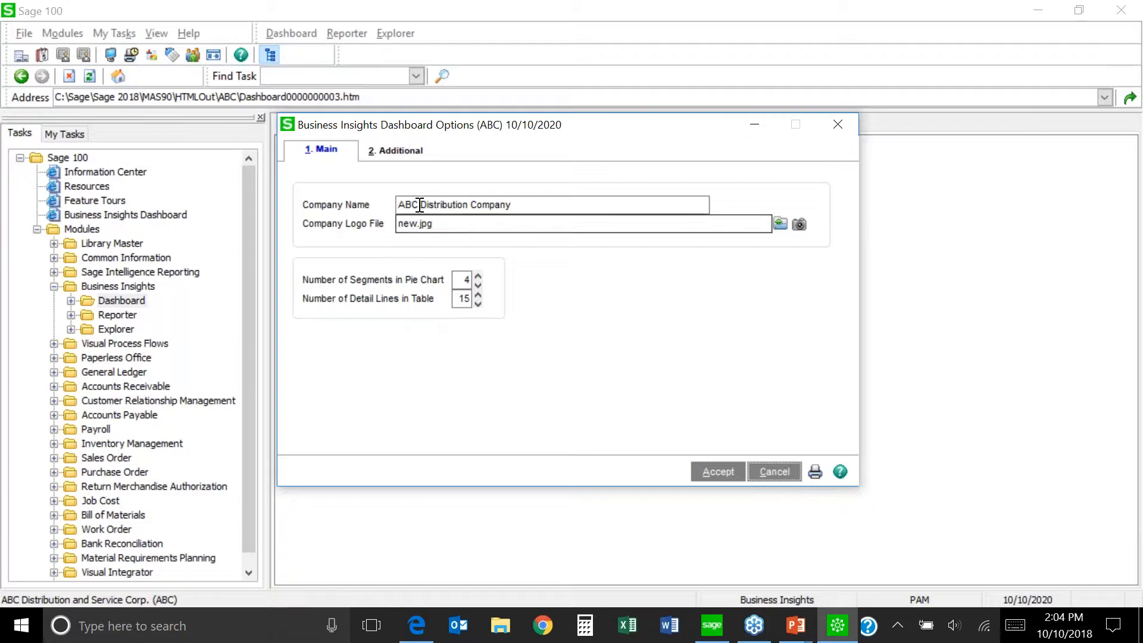
Review the additional dashboard options, including the choices for prompting users to update, and accept the options as they are.
left_click(408, 161)
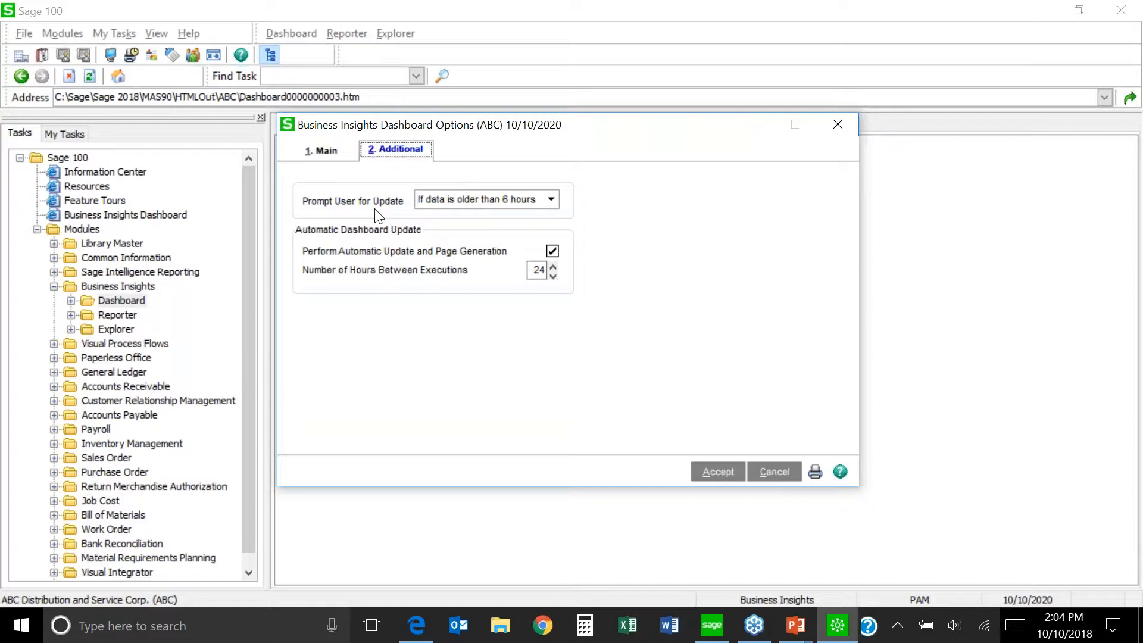
left_click(551, 200)
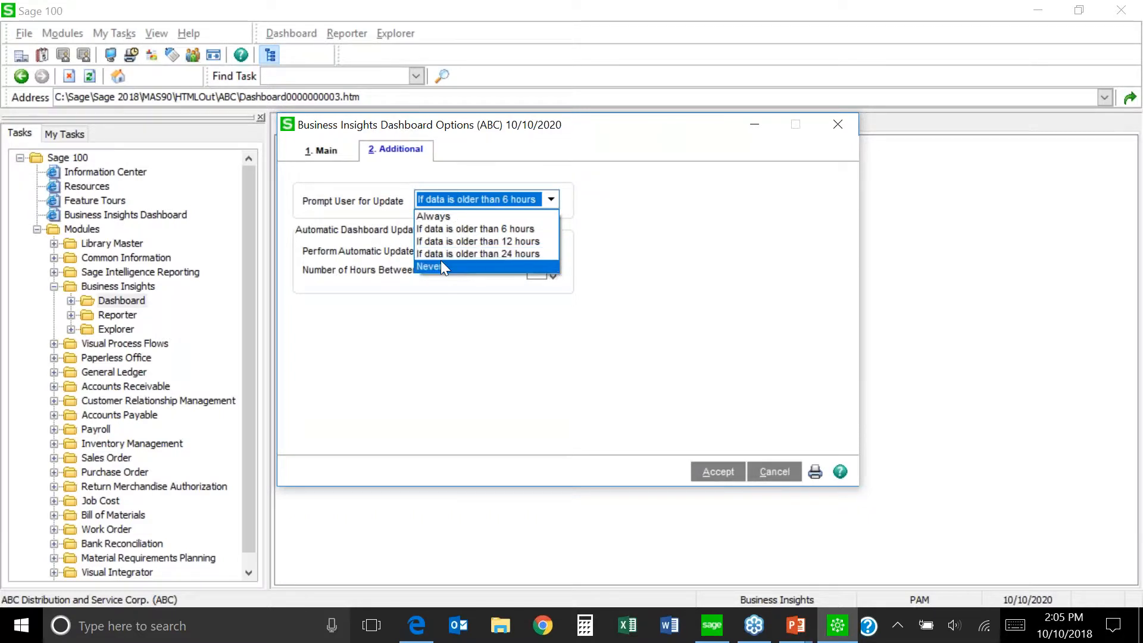
left_click(651, 256)
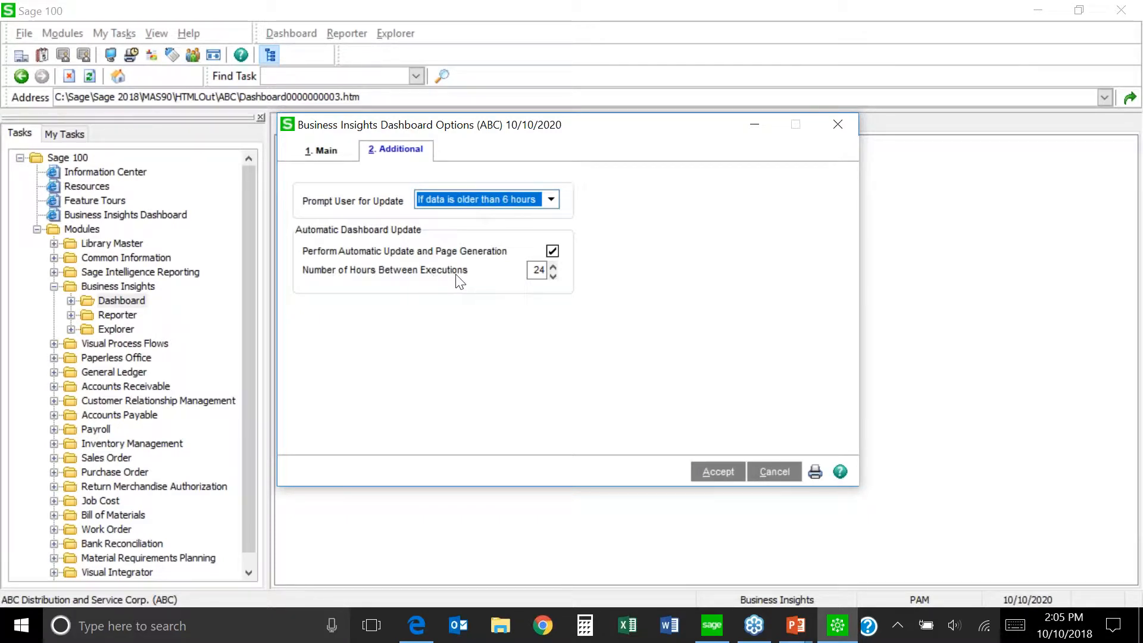
left_click(327, 154)
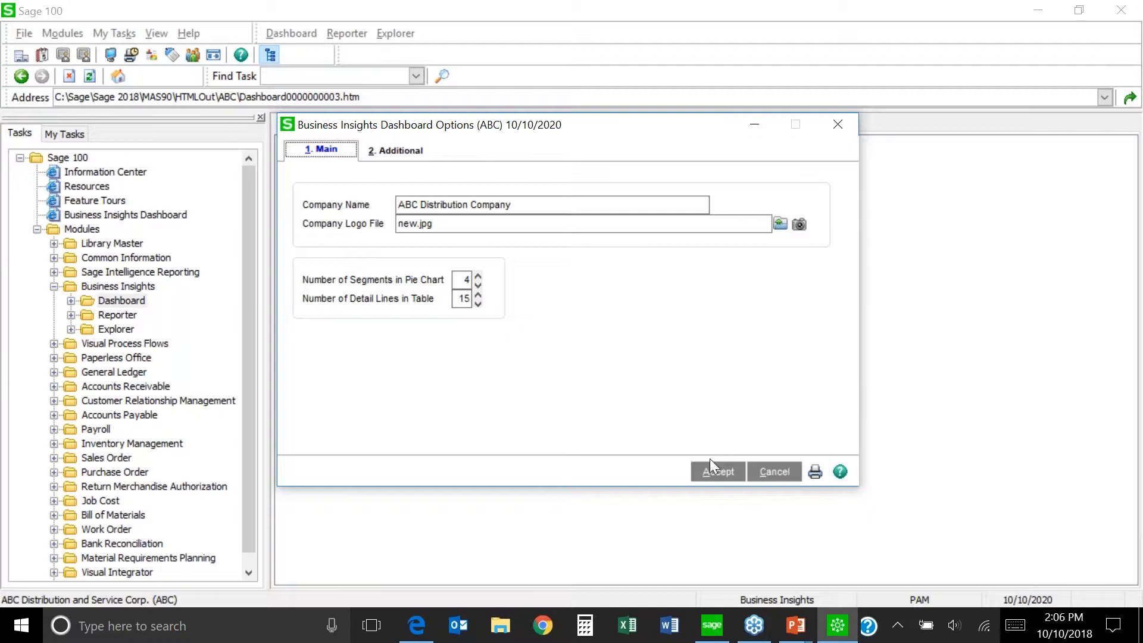
left_click(721, 477)
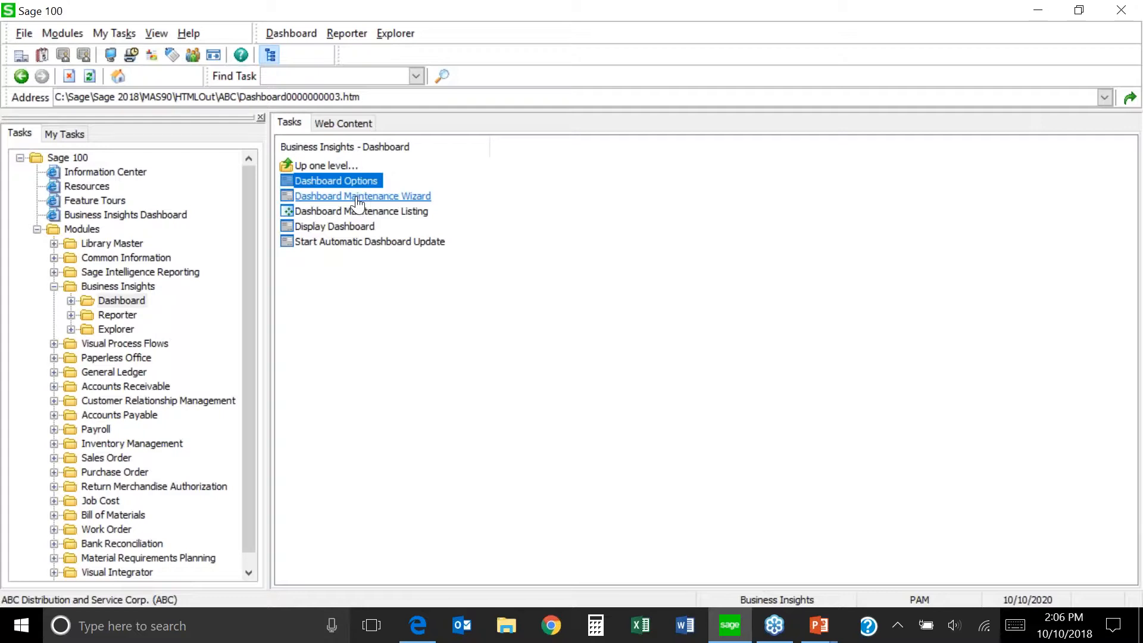
Start the Dashboard Maintenance Wizard, choose the current user's logon from the full user list, and continue to the dashboard views.
left_click(364, 202)
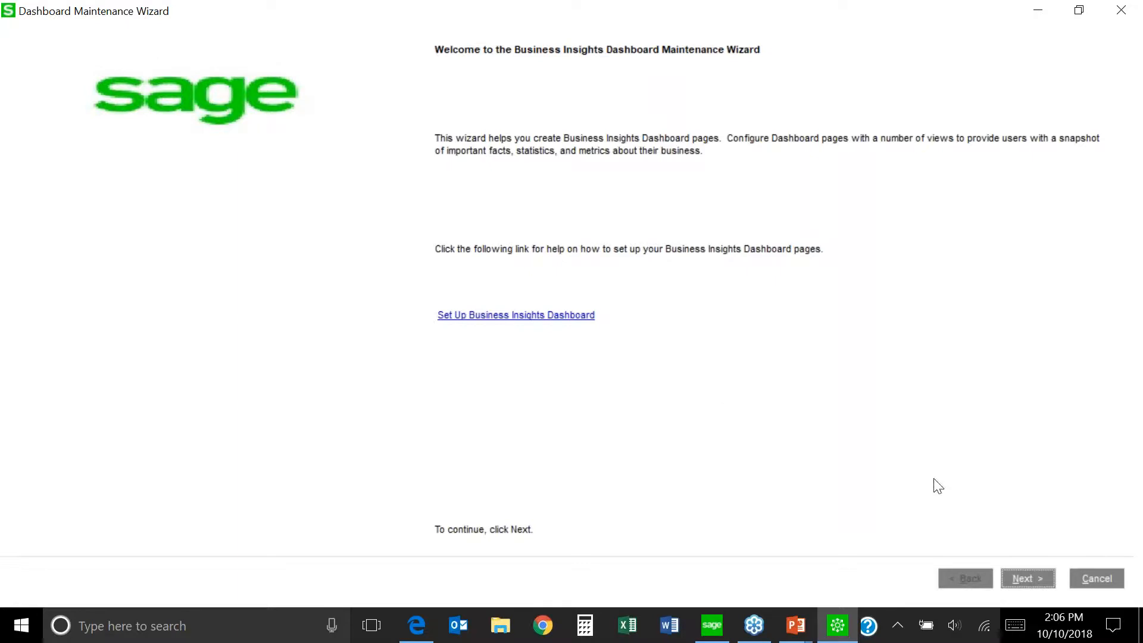
left_click(1028, 579)
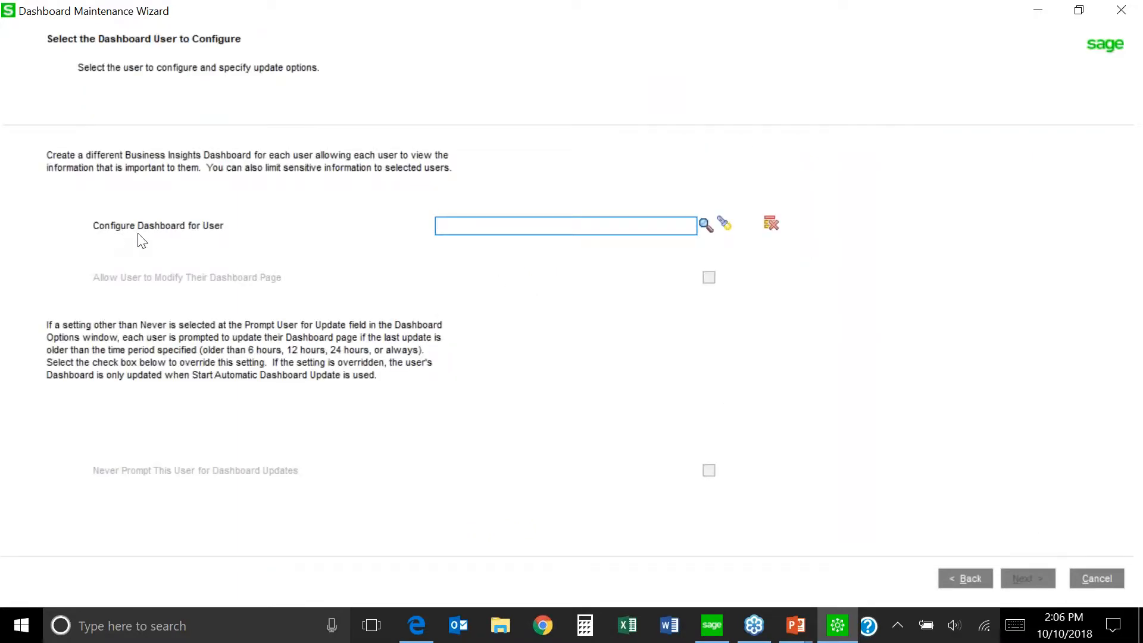
left_click(707, 227)
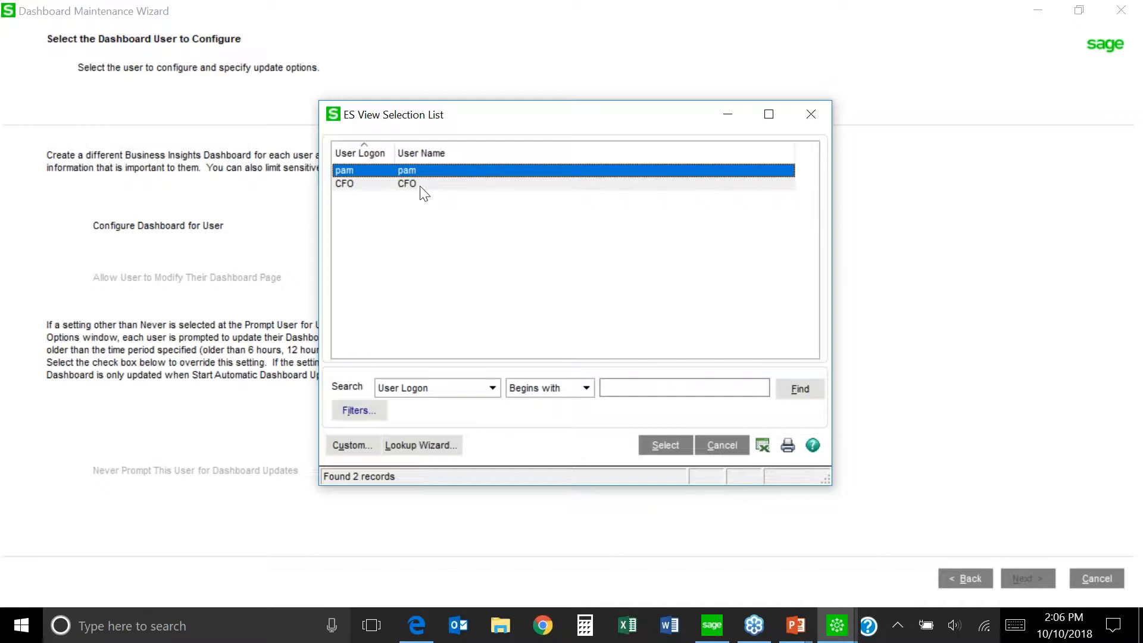
left_click(810, 115)
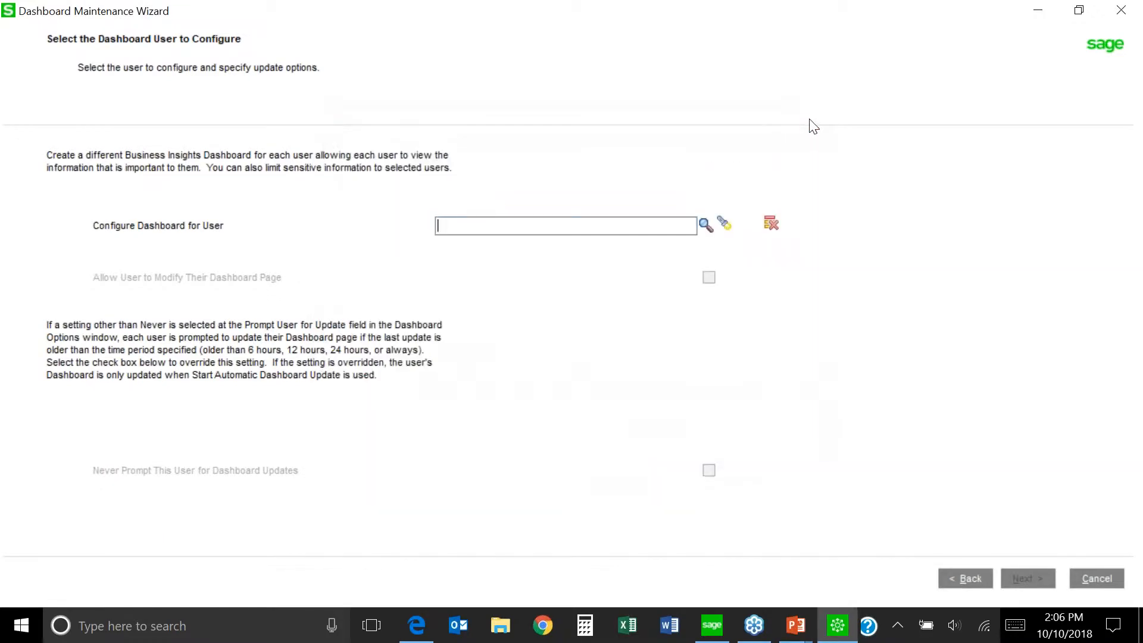
left_click(725, 224)
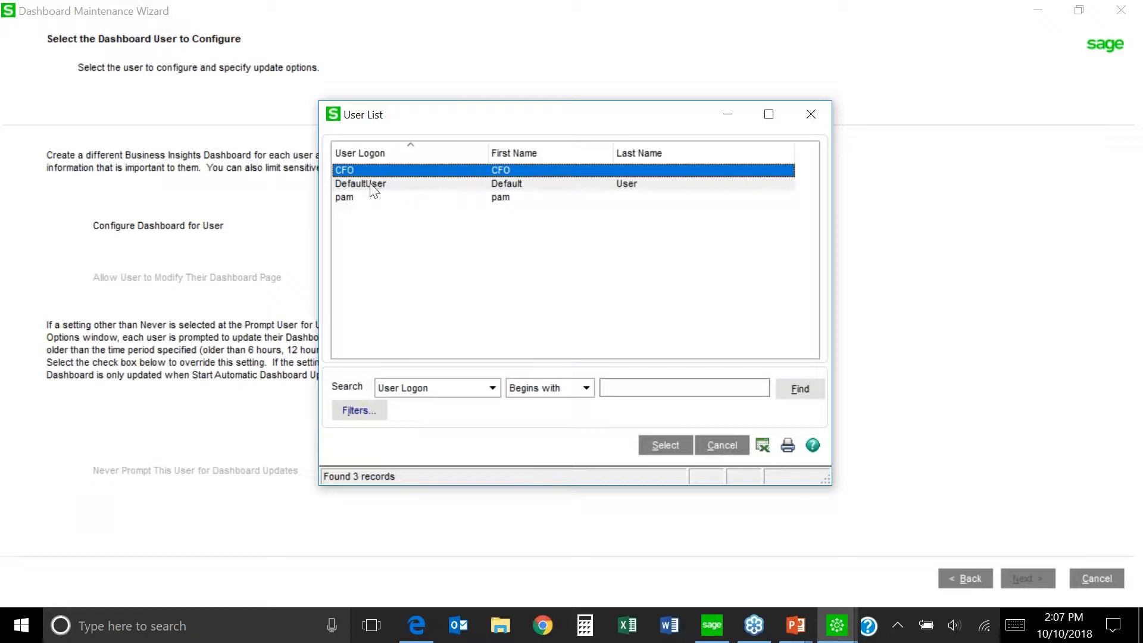
left_click(502, 202)
double_click(502, 203)
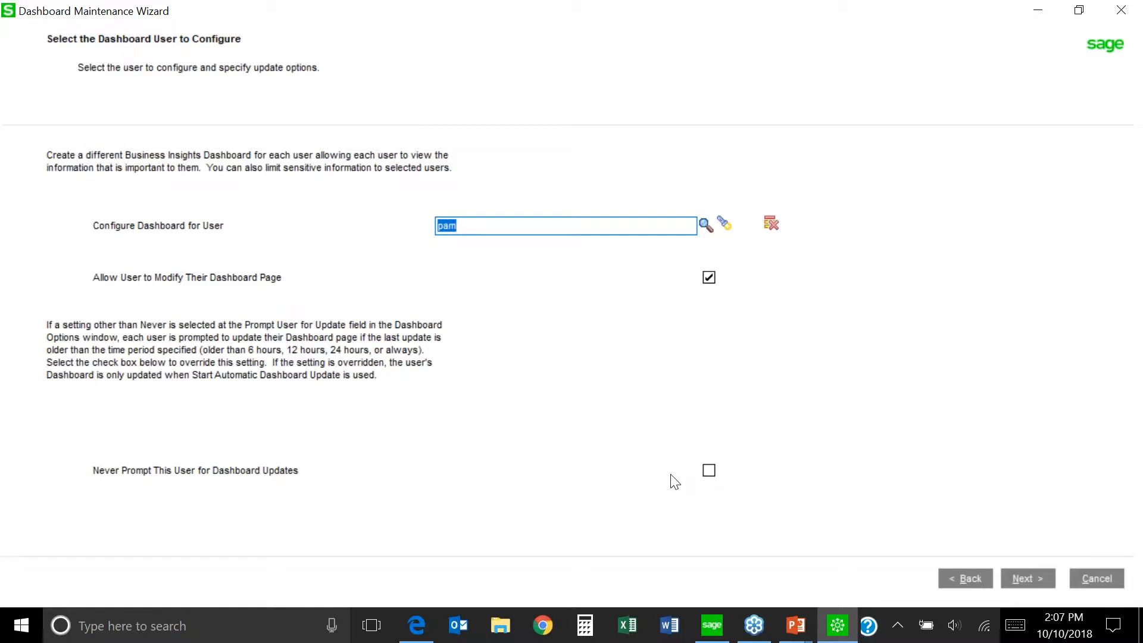
left_click(1027, 583)
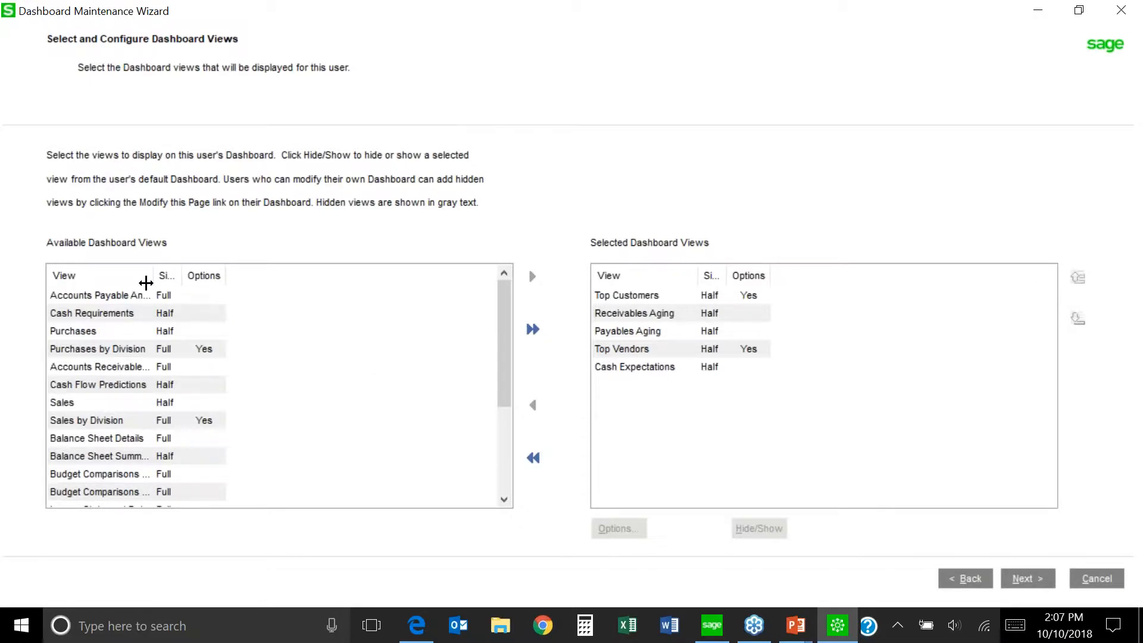
Widen the View column of the available views and remove Cash Expectations from the selected dashboard views.
left_click_drag(153, 275, 297, 279)
mouse_move(504, 351)
left_mouse_down()
mouse_move(503, 446)
mouse_move(505, 338)
left_mouse_up()
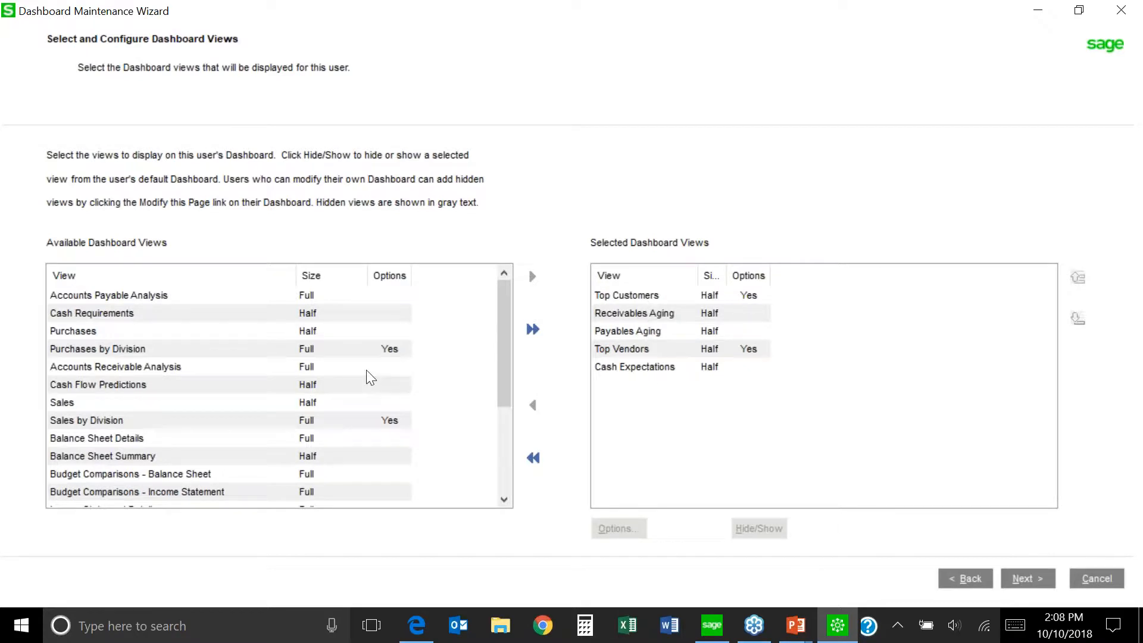
left_click(636, 374)
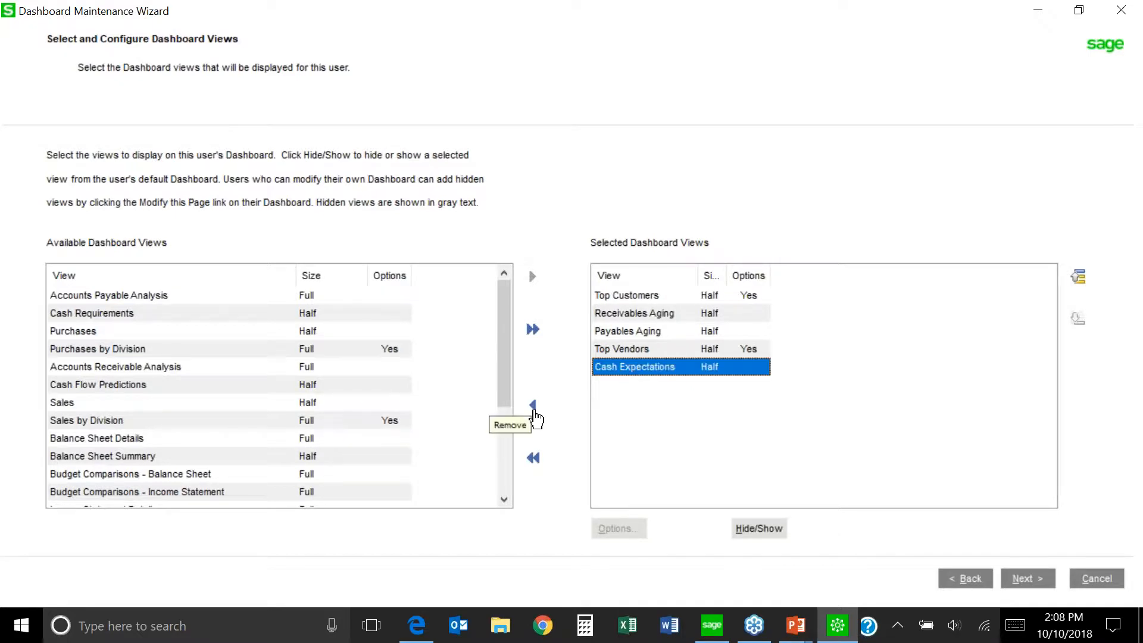
left_click(534, 416)
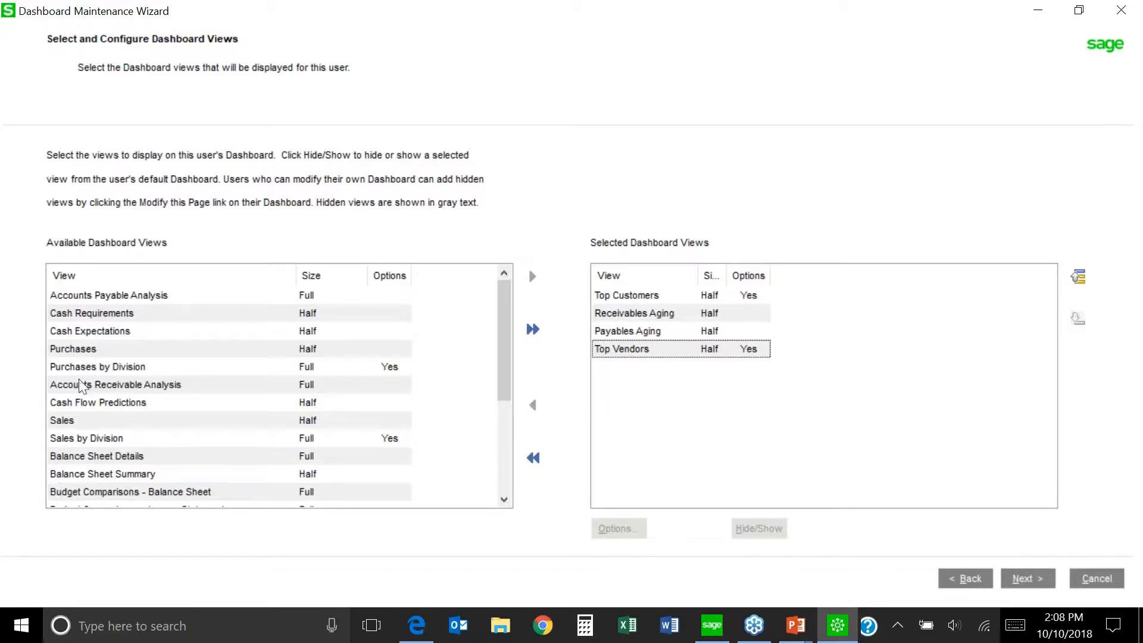
Add the Sales view to the selected dashboard views directly below Top Customers and finish the wizard.
left_click(72, 421)
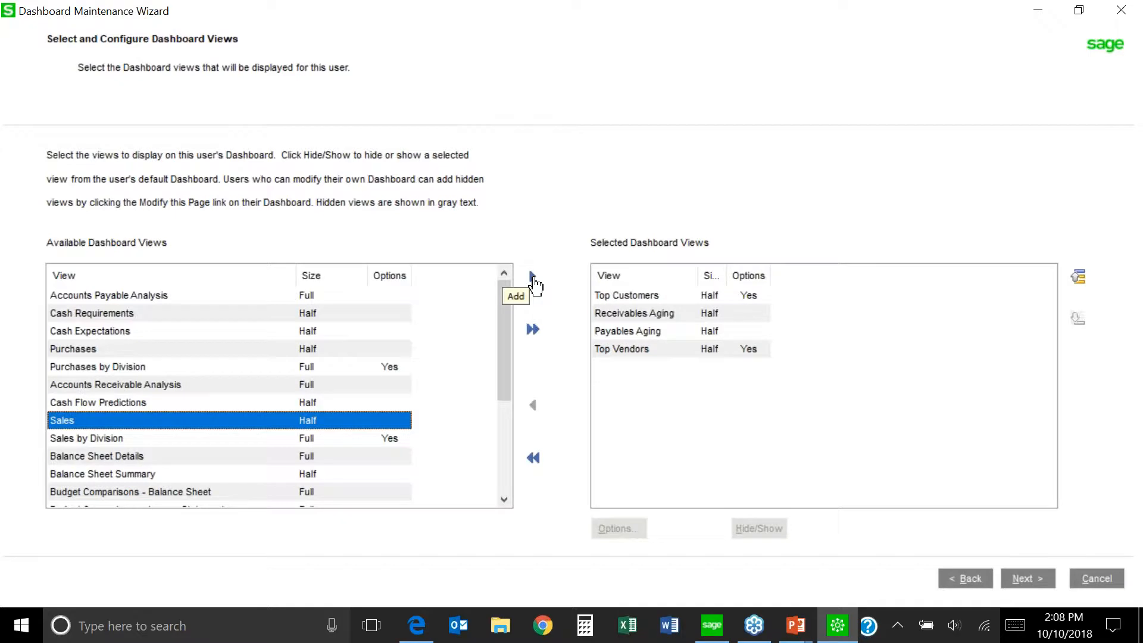
left_click(533, 278)
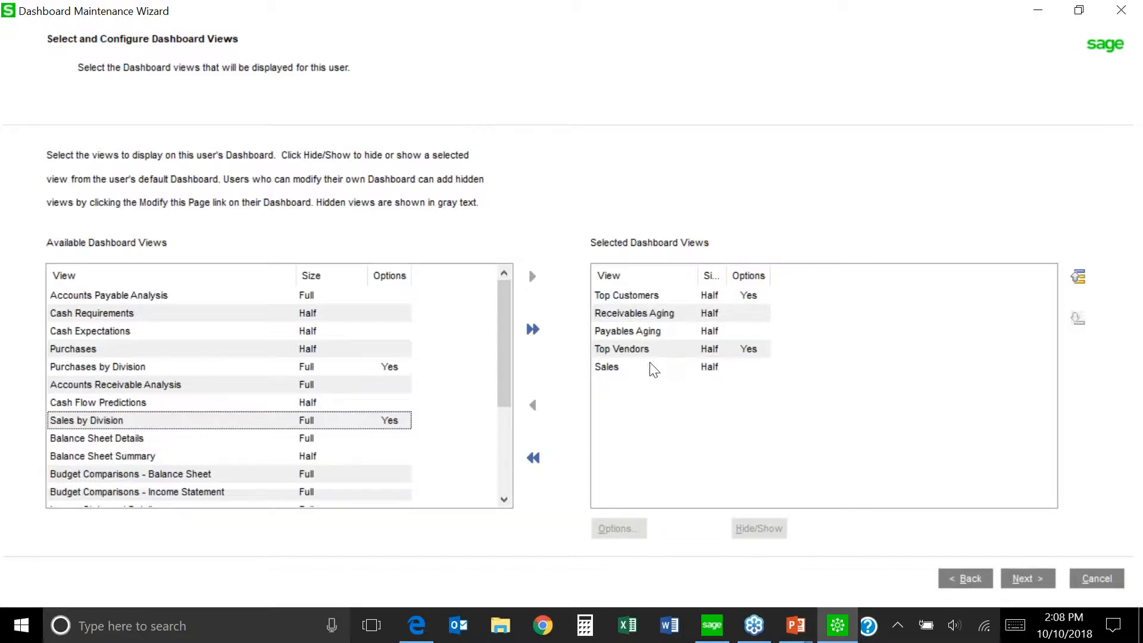
left_click(611, 370)
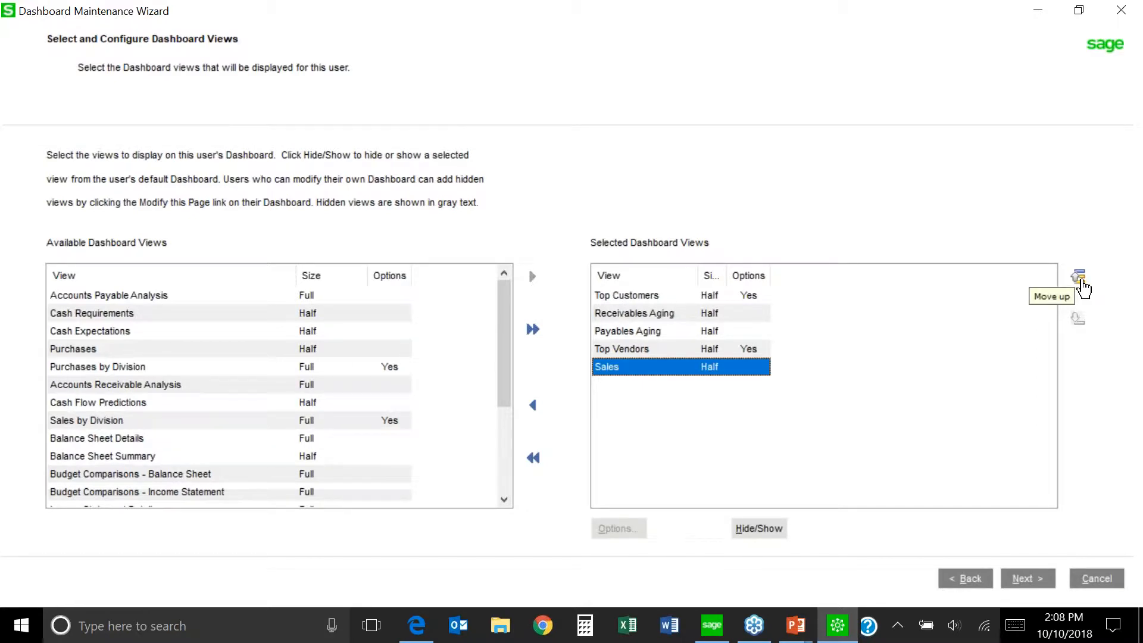
left_click(1082, 282)
left_click(1081, 283)
left_click(1081, 283)
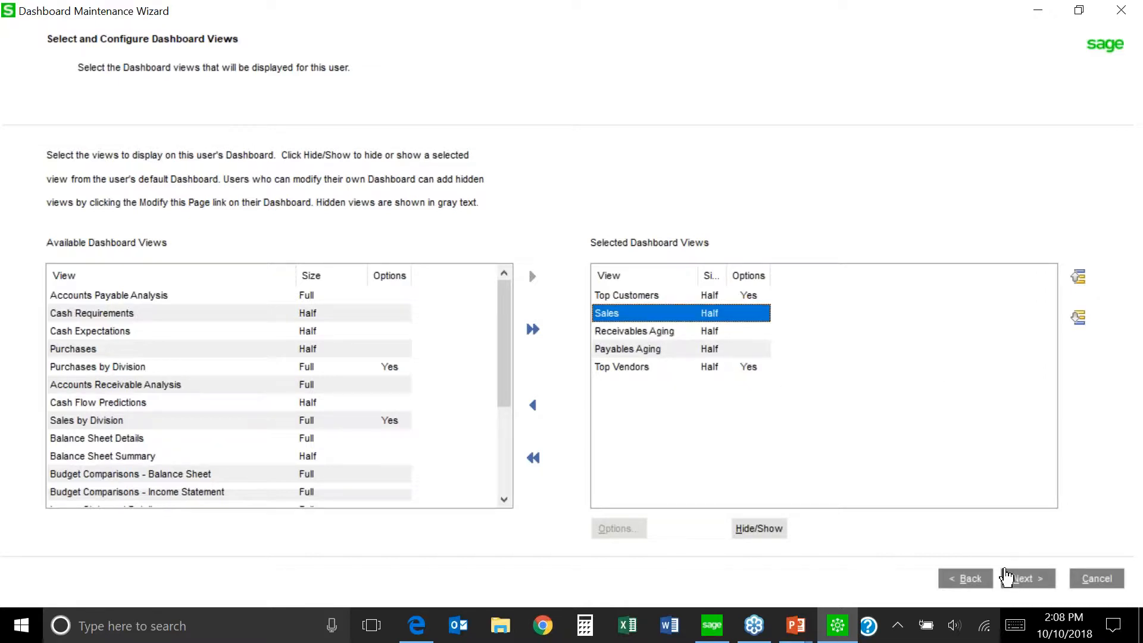
left_click(1027, 584)
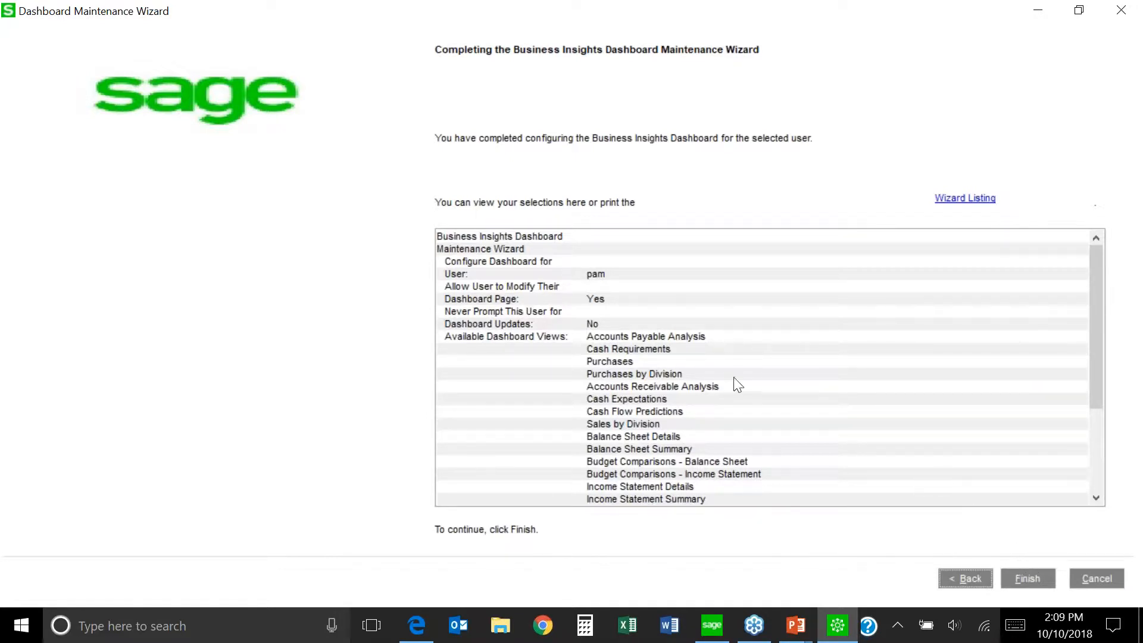
left_click(1025, 586)
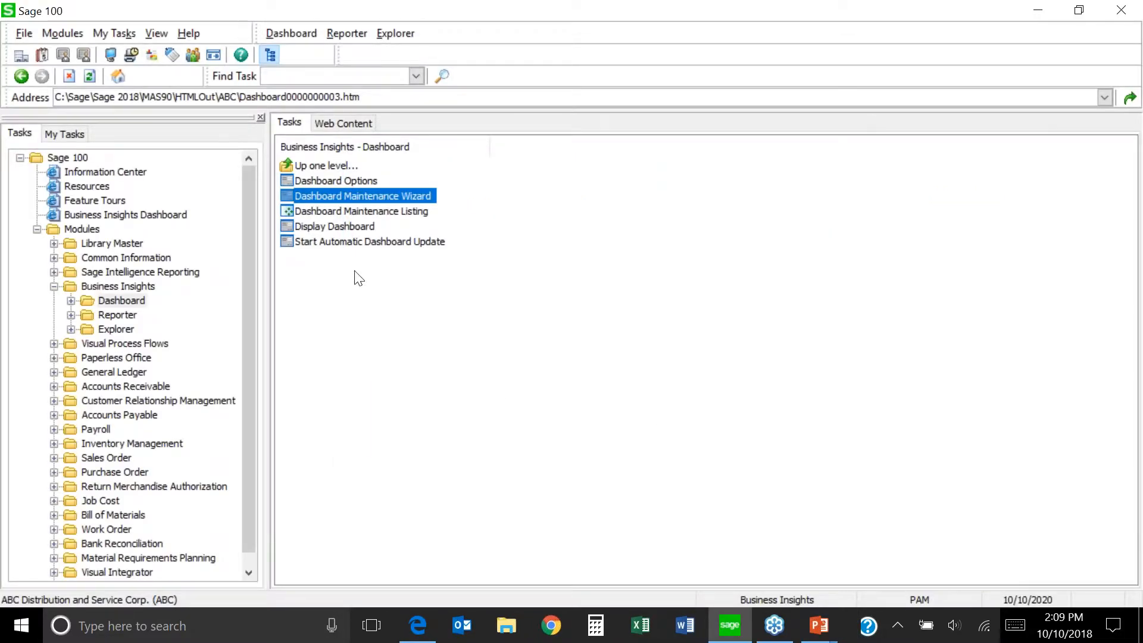
Display the dashboard and examine its customer, receivables, payables, vendor and cash expectations views.
left_click(335, 232)
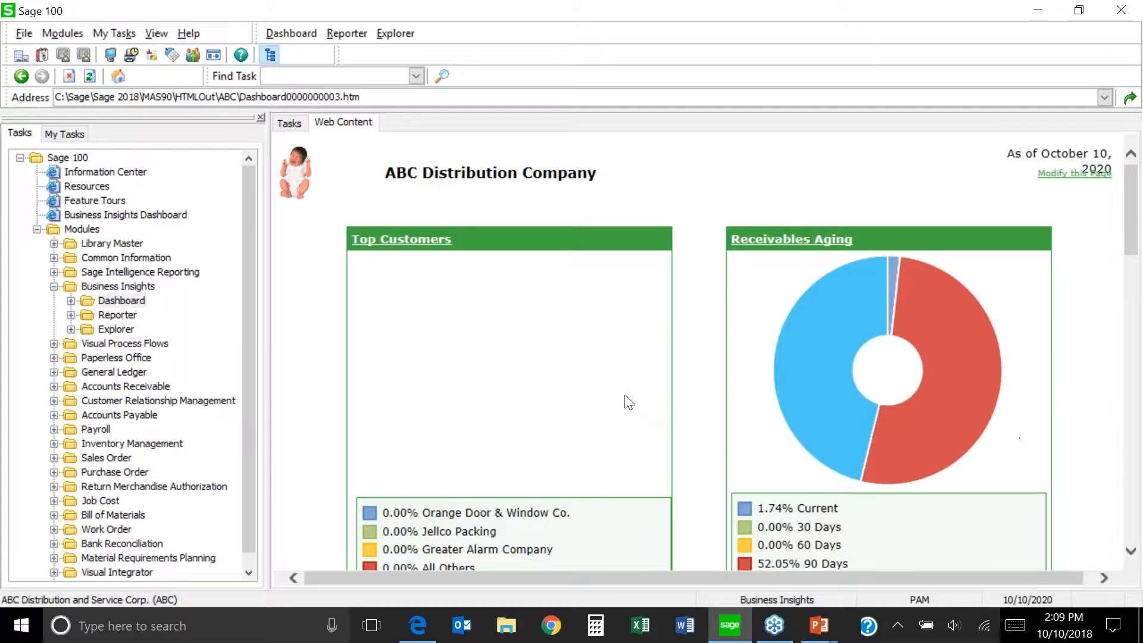
scroll(490, 408, "down", 5)
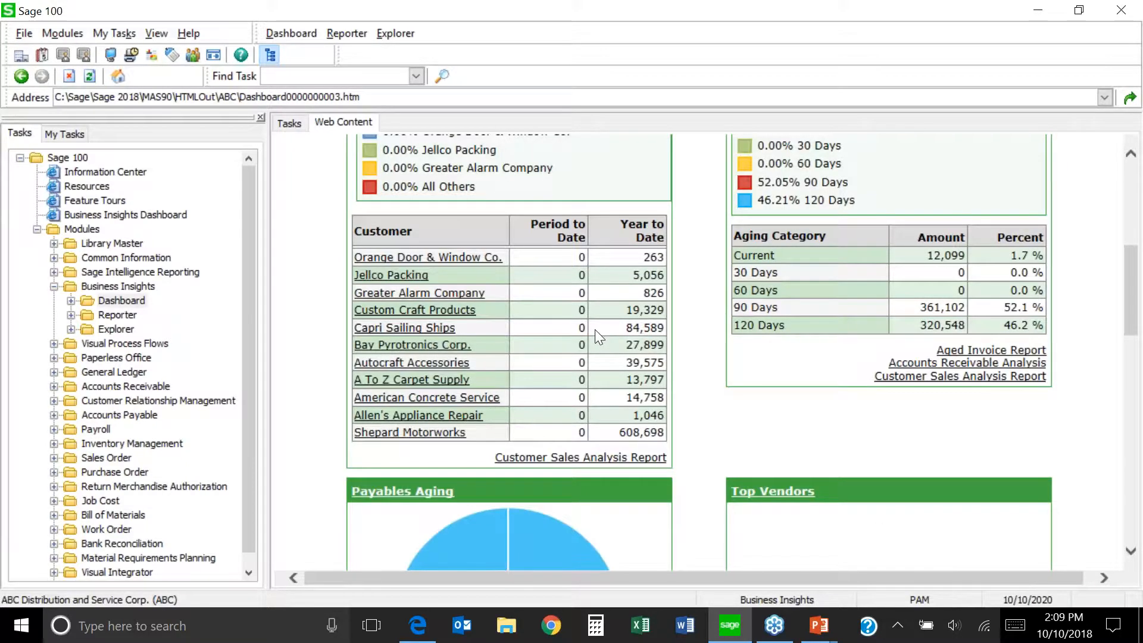
scroll(595, 330, "down", 10)
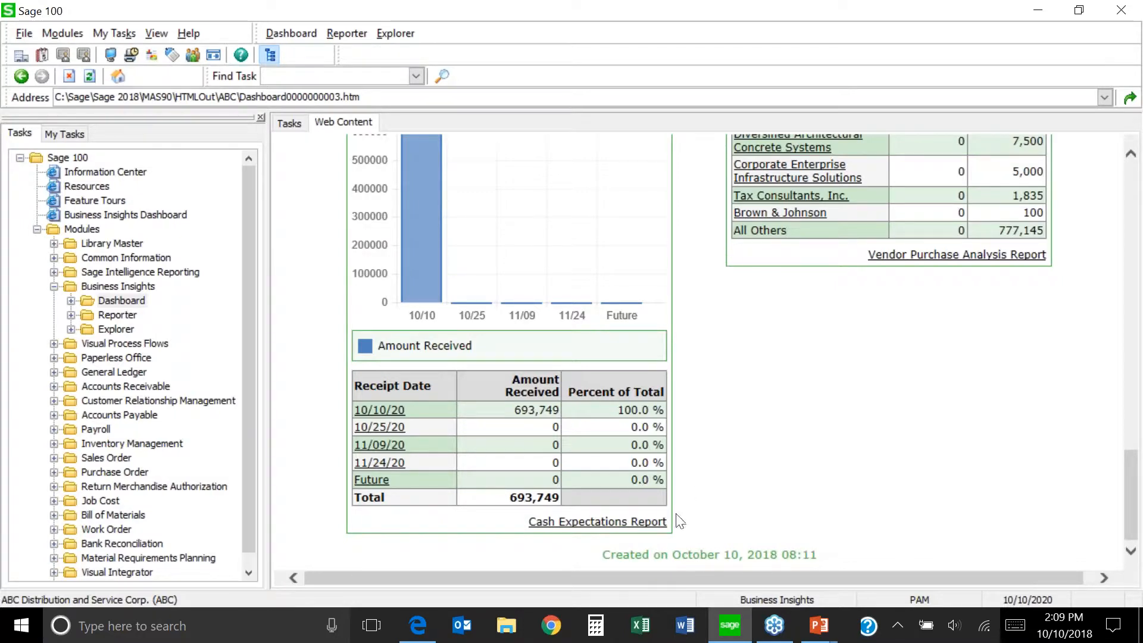
scroll(777, 510, "up", 15)
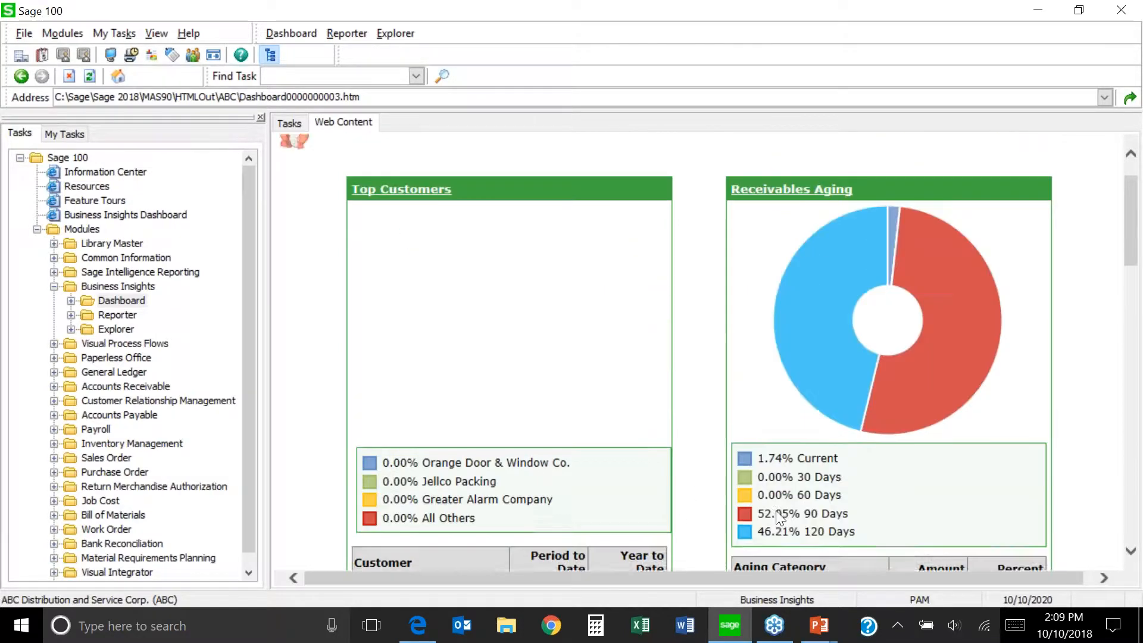
mouse_move(930, 314)
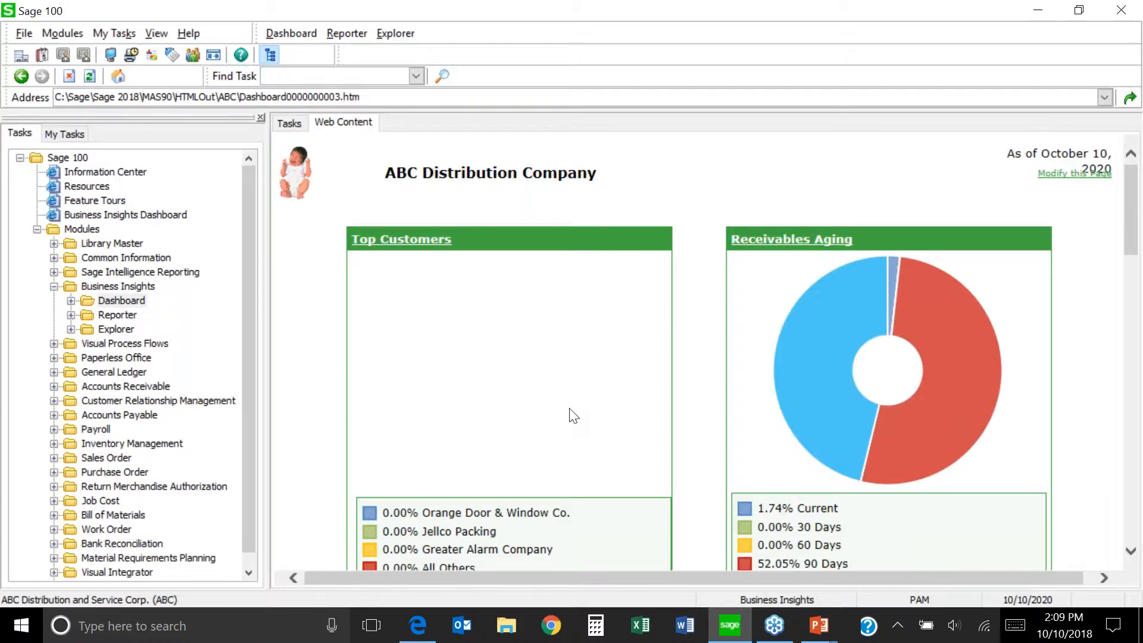
scroll(574, 415, "down", 6)
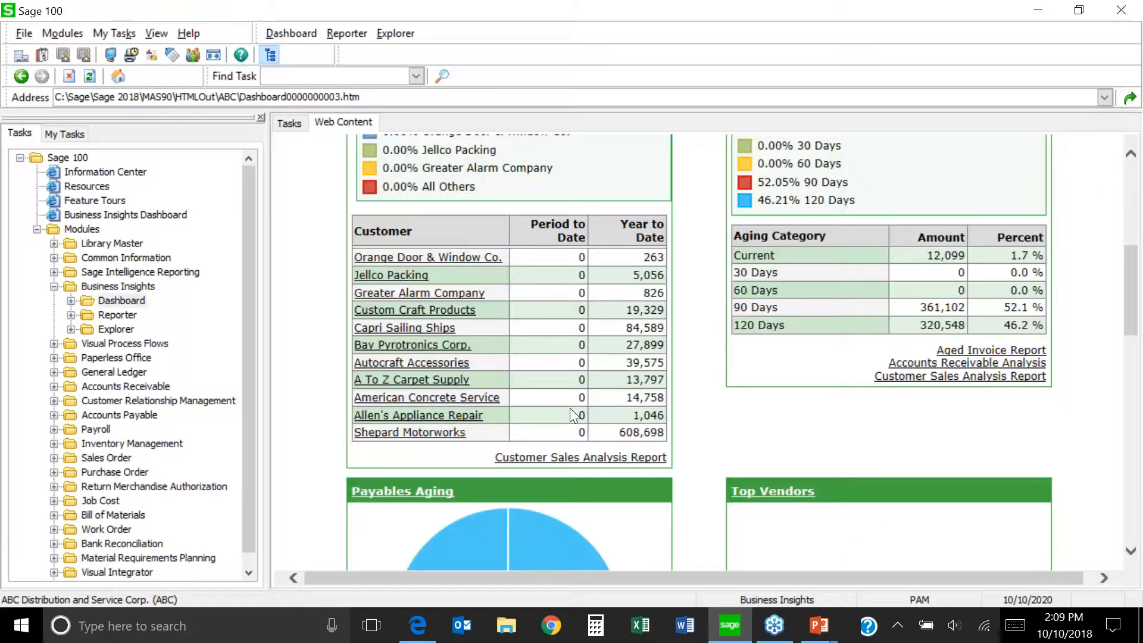
Open the customer inquiry for Orange Door & Window Co. from Top Customers, review its invoices and additional details, and close it.
scroll(574, 415, "up", 6)
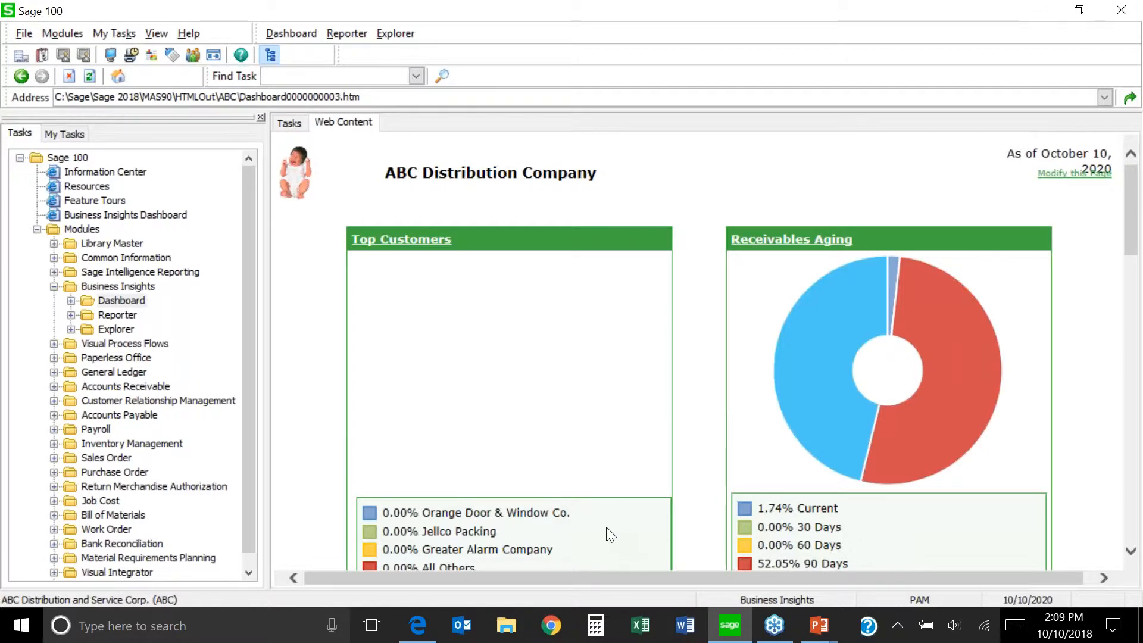
scroll(611, 534, "down", 5)
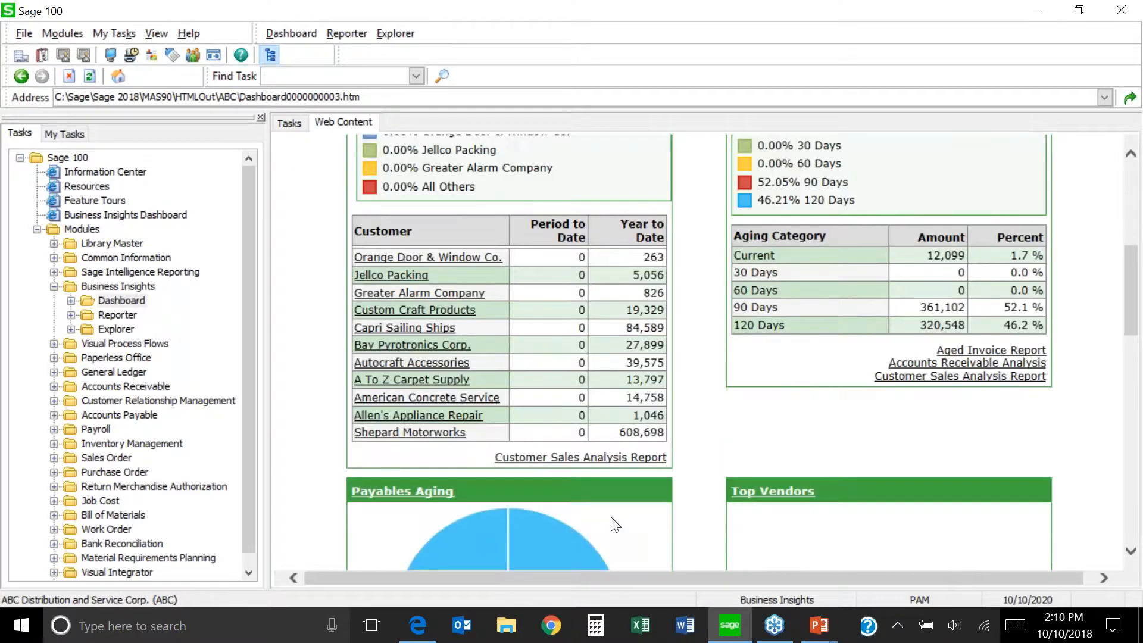
left_click(406, 262)
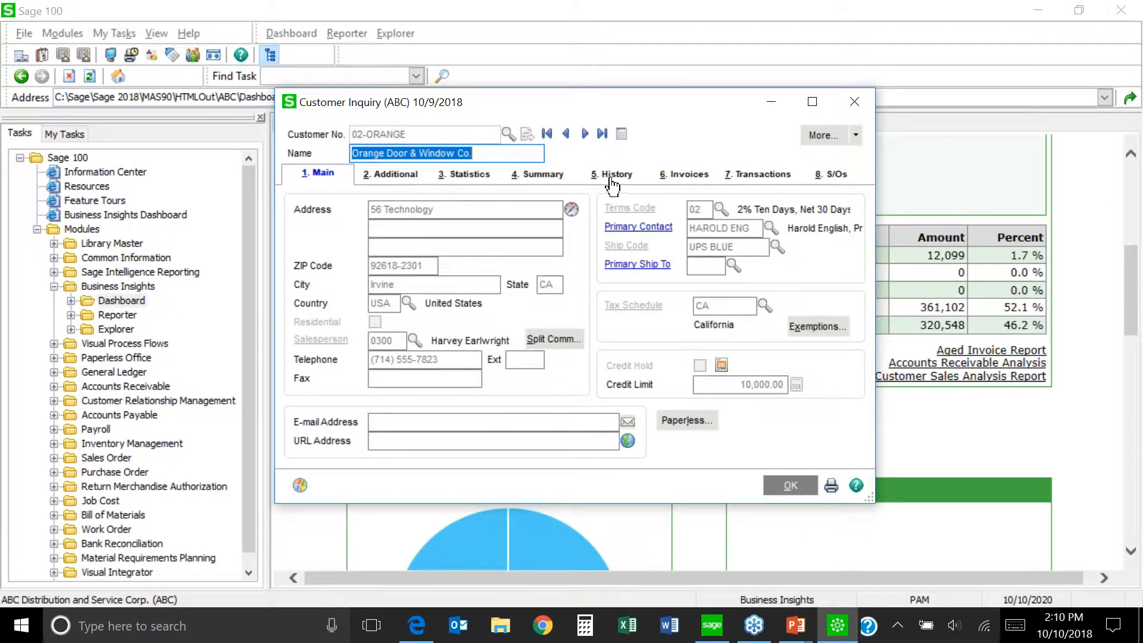
left_click(691, 178)
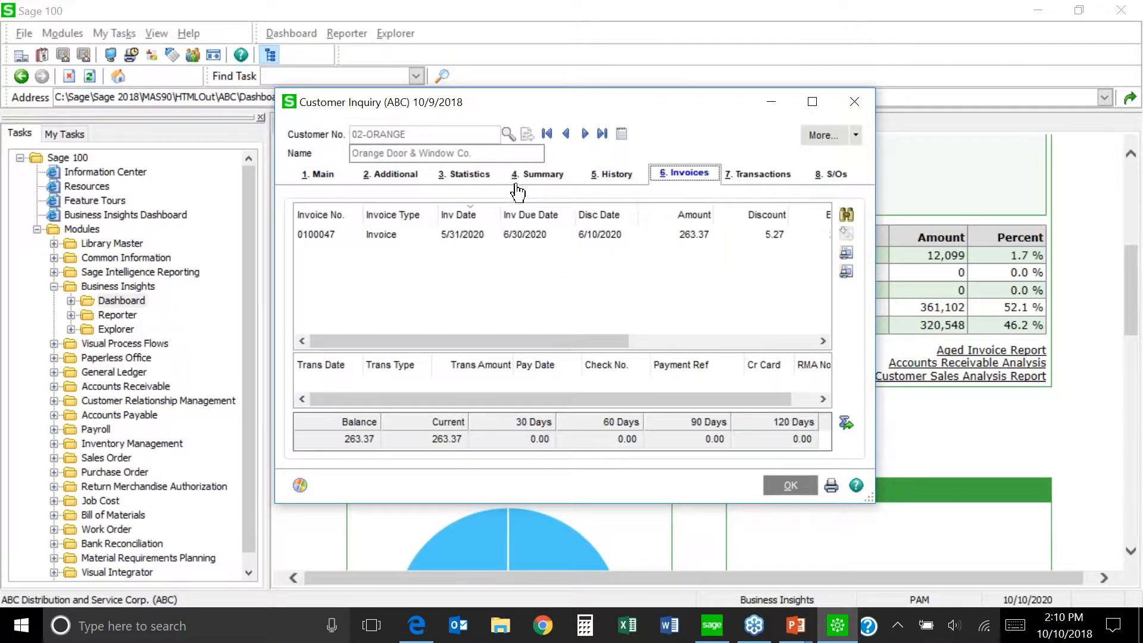
left_click(400, 178)
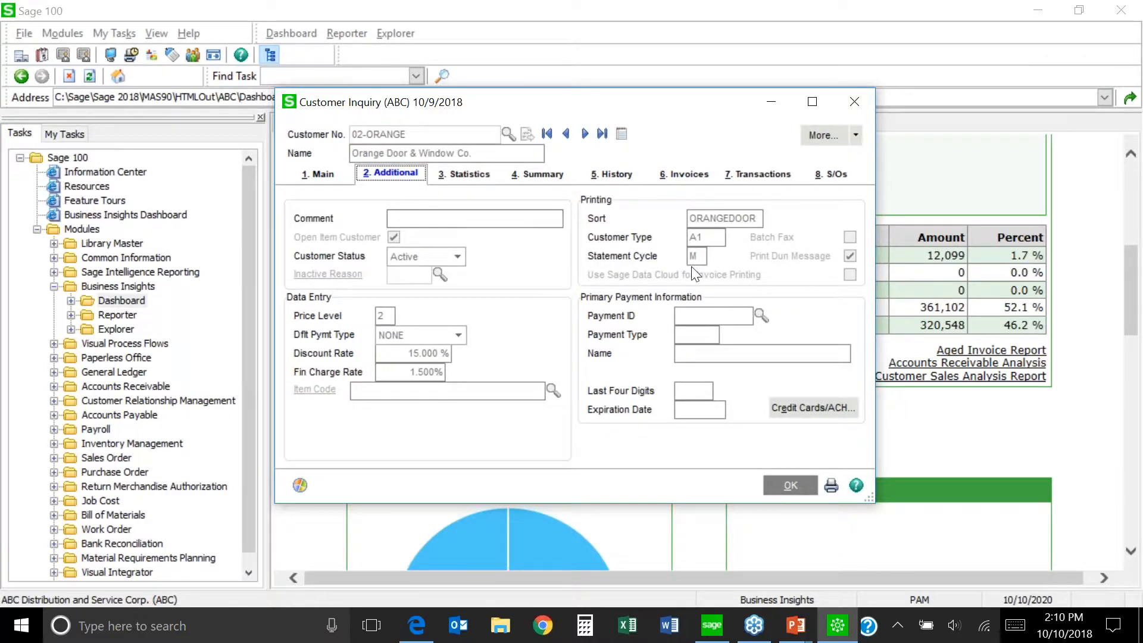
left_click(694, 178)
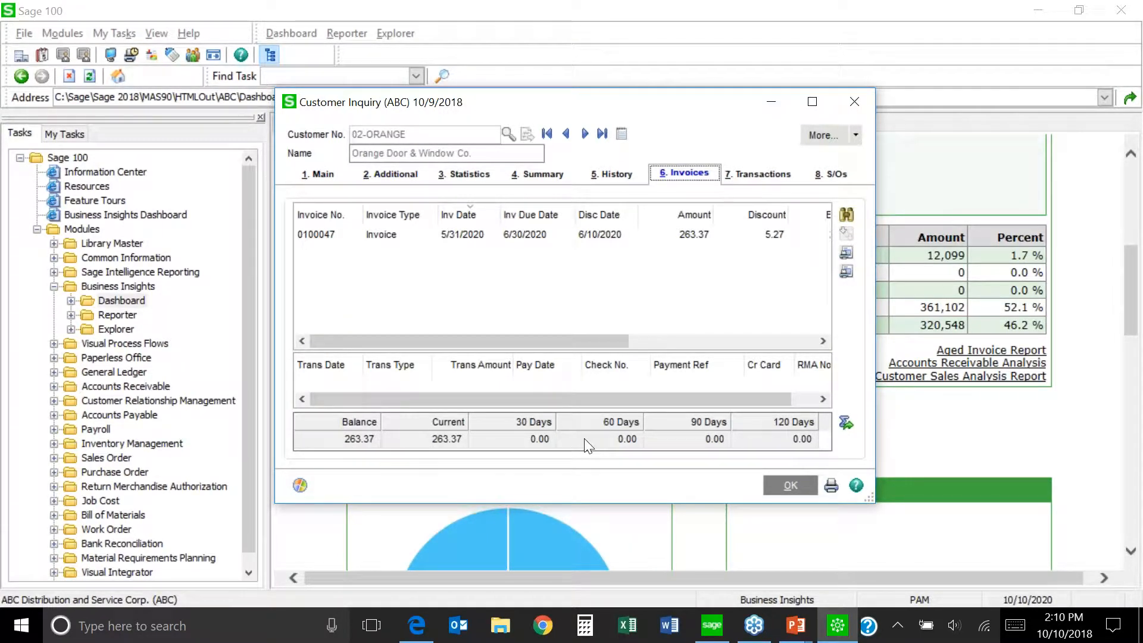
left_click(789, 487)
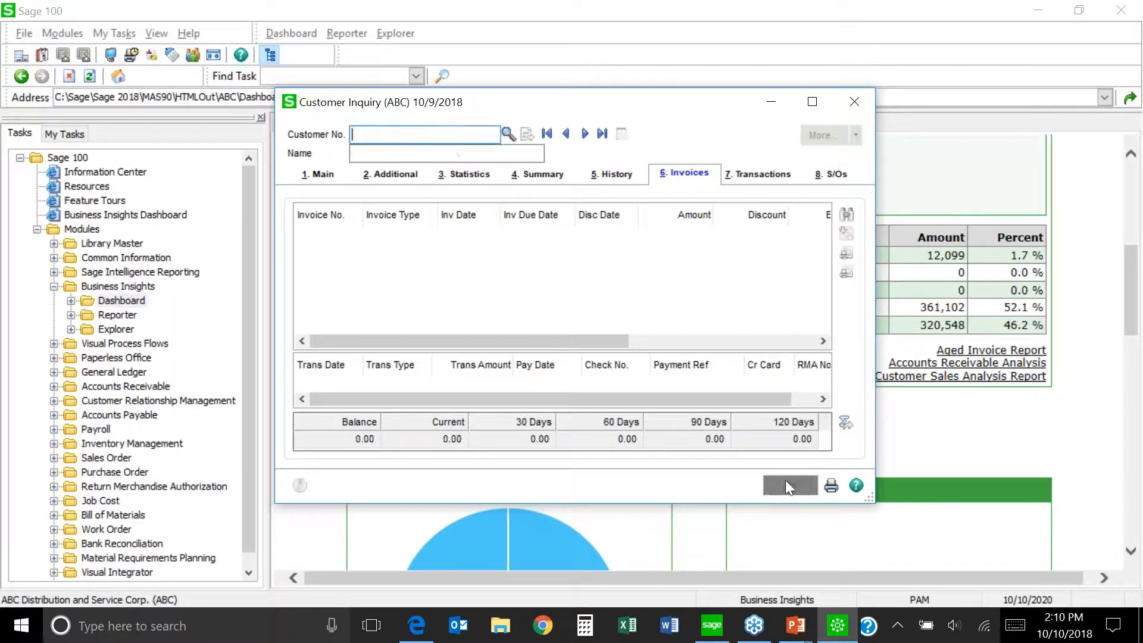
left_click(857, 102)
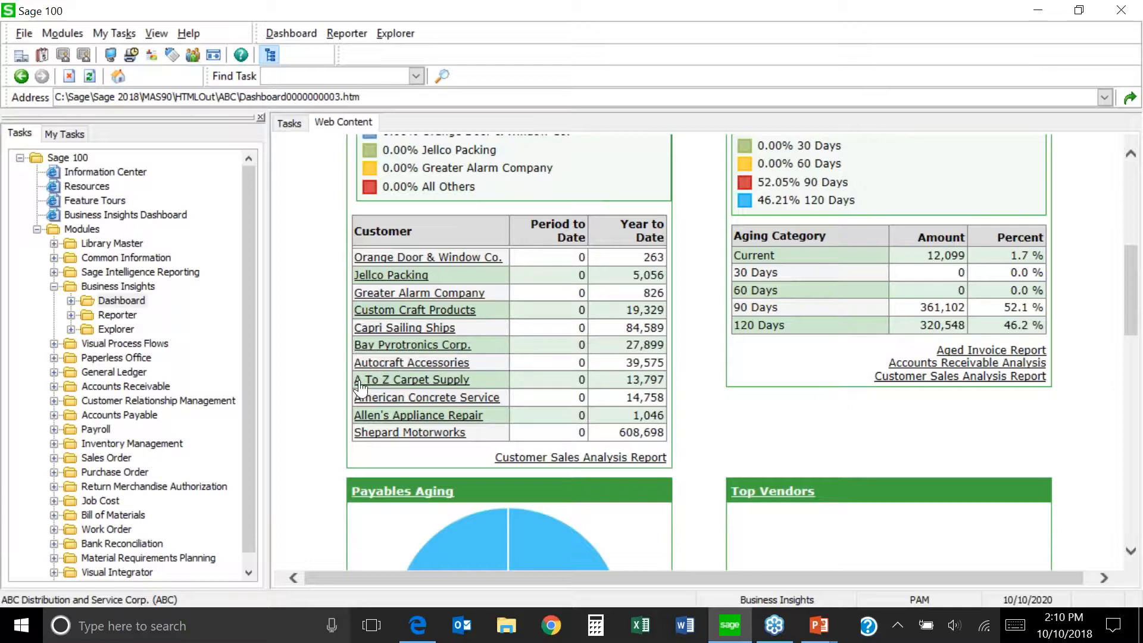
View the A To Z Carpet Supply customer inquiry and the Aged Invoice Report linked under Receivables Aging, closing each one.
left_click(398, 382)
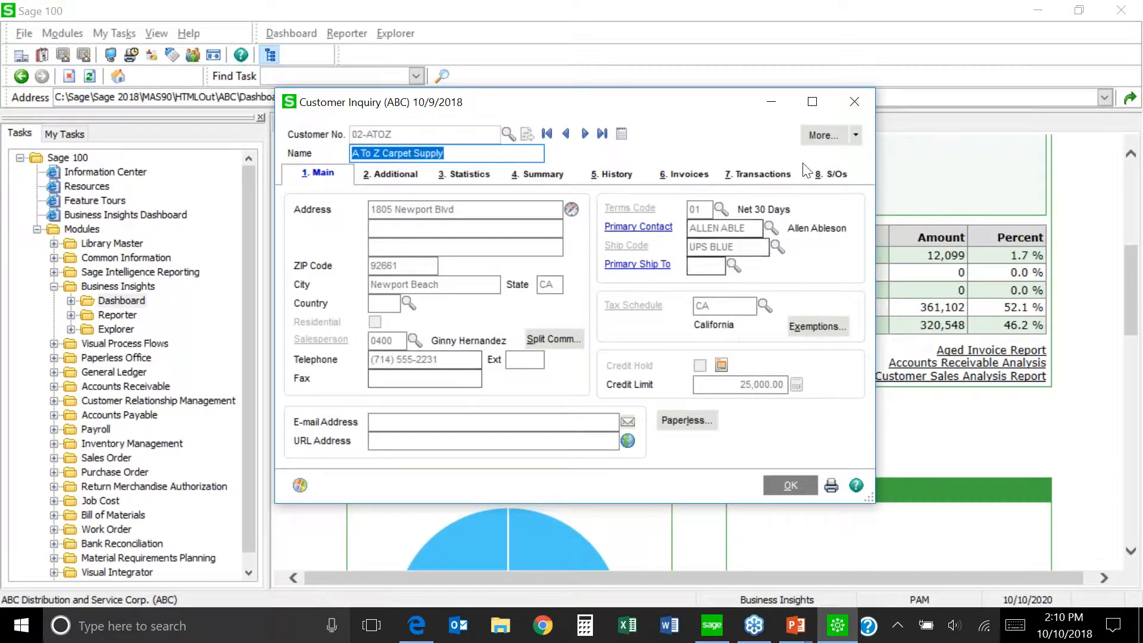
left_click(852, 99)
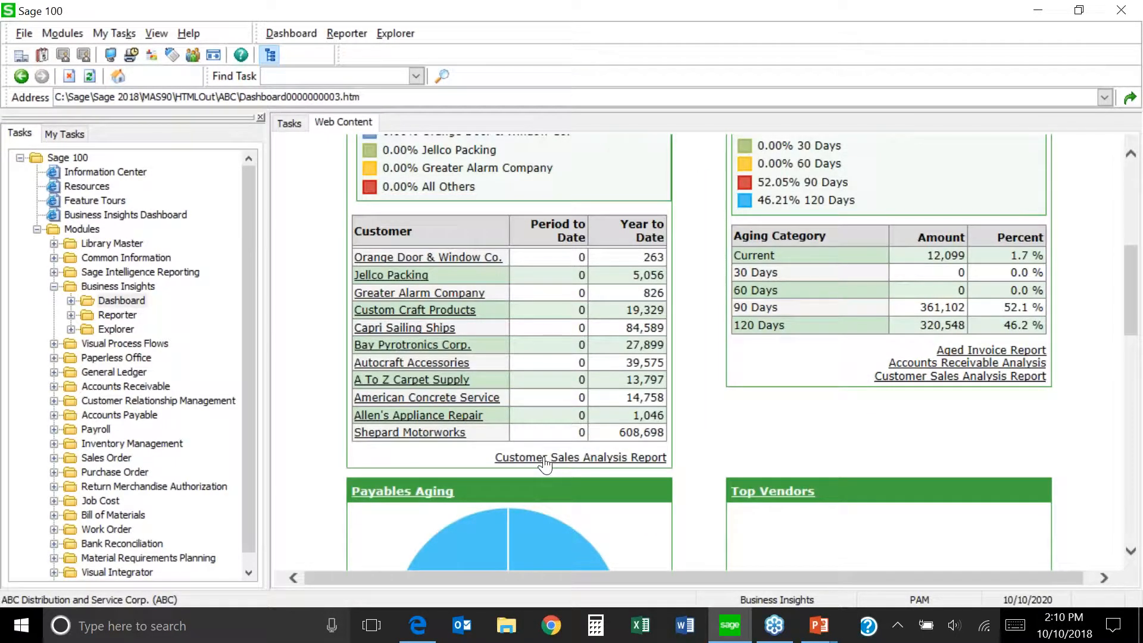
left_click(977, 352)
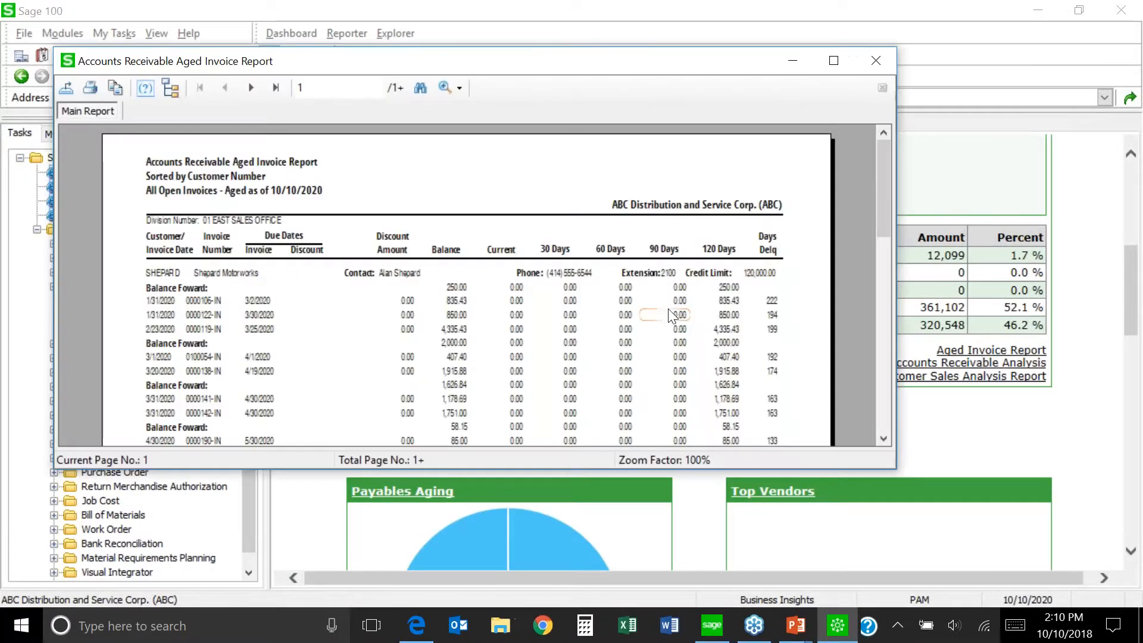
mouse_move(883, 204)
left_mouse_down()
mouse_move(881, 252)
mouse_move(882, 183)
left_mouse_up()
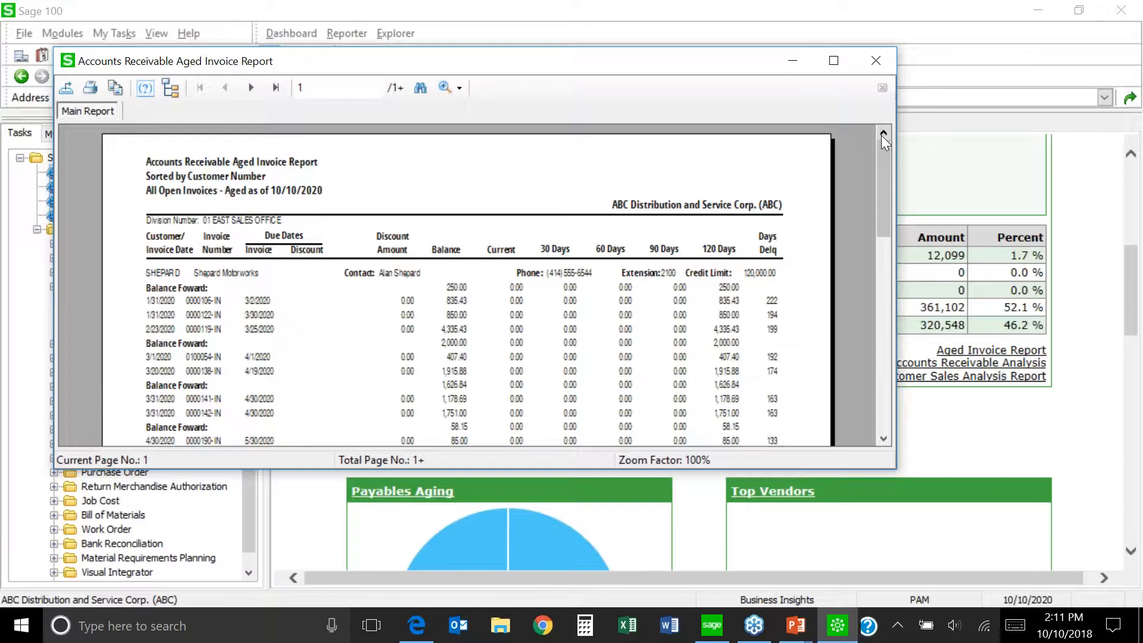
left_click(878, 62)
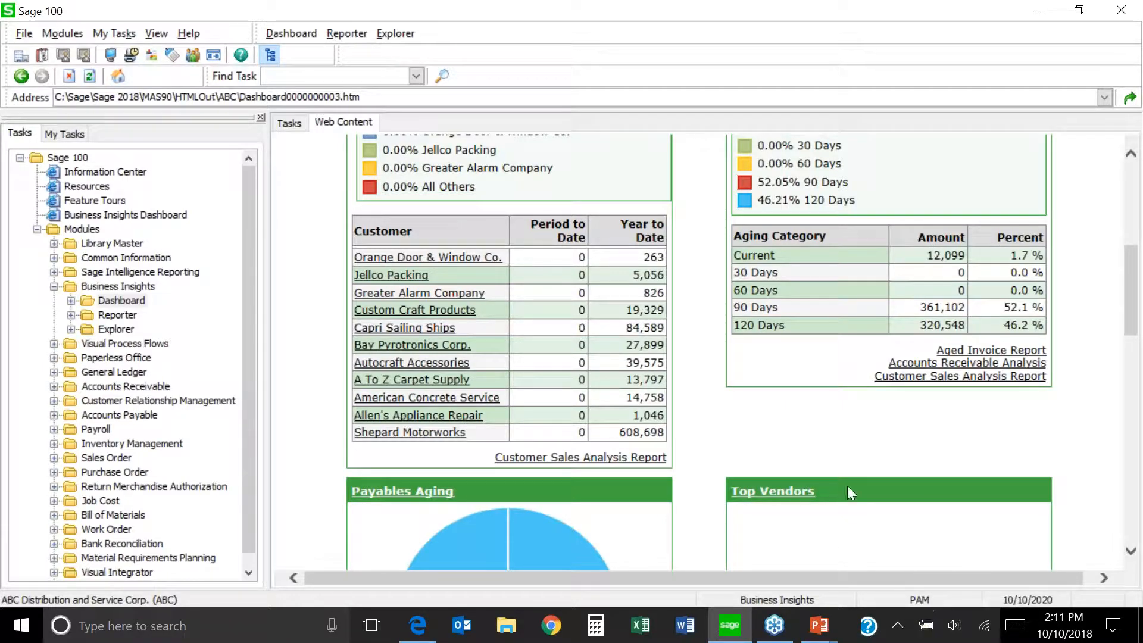
scroll(767, 437, "down", 12)
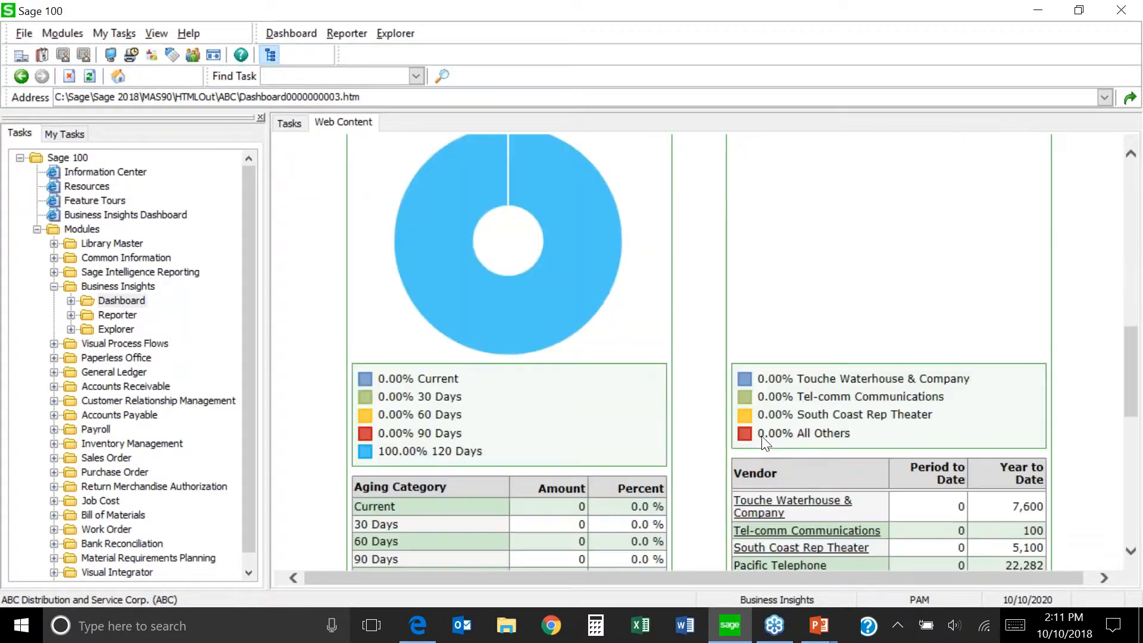
scroll(767, 437, "down", 5)
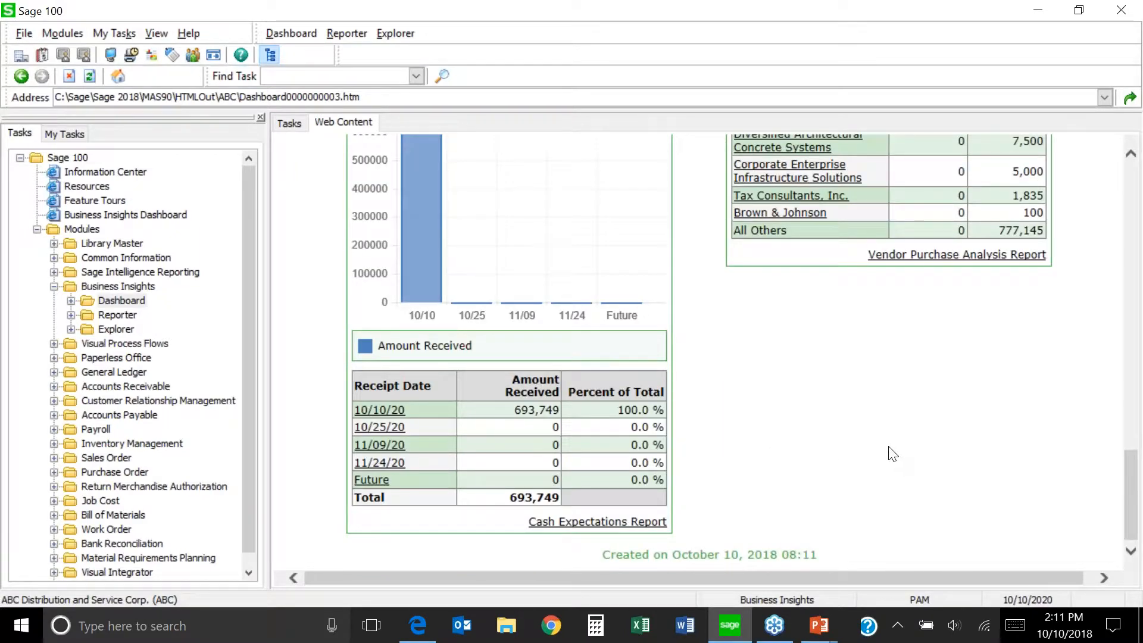
Change the logged-on user to CFO and display that user's dashboard.
double_click(920, 602)
type("c")
key("BackSpace")
type("cfo")
key("Tab")
key("Return")
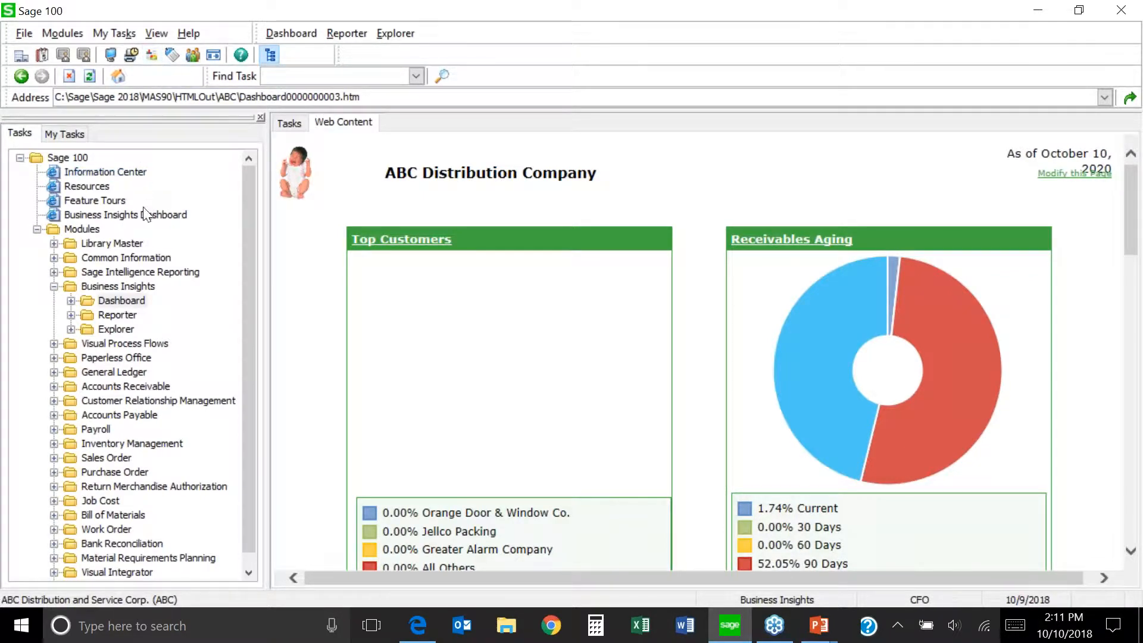
left_click(151, 54)
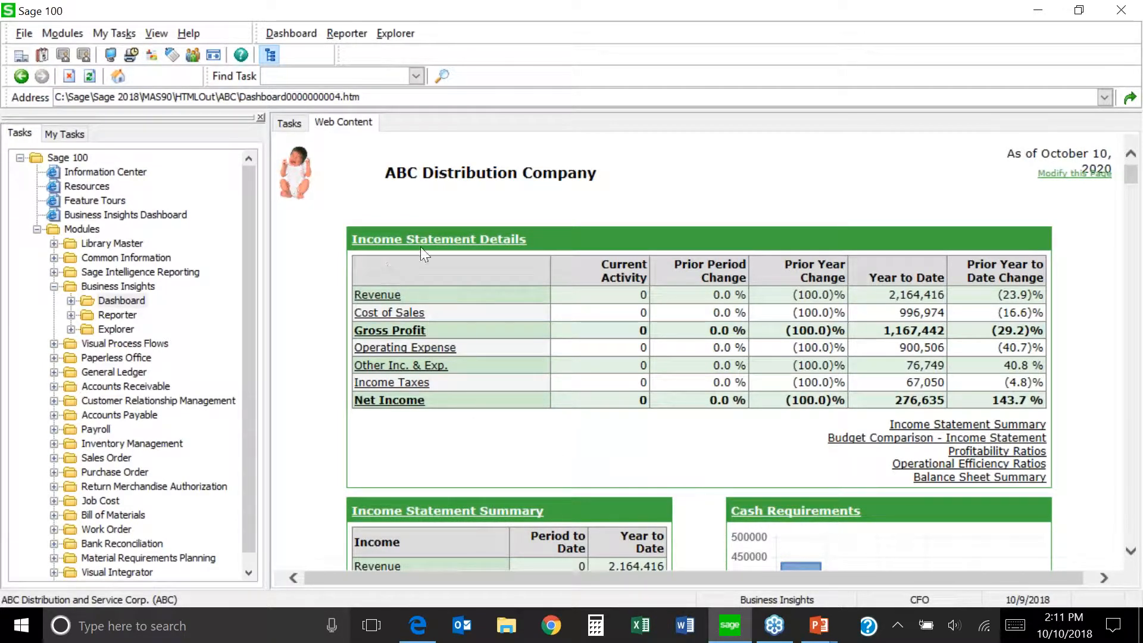
Examine the CFO dashboard's income statement, cash requirements, accounts payable analysis, payables aging and purchases views.
scroll(494, 408, "down", 5)
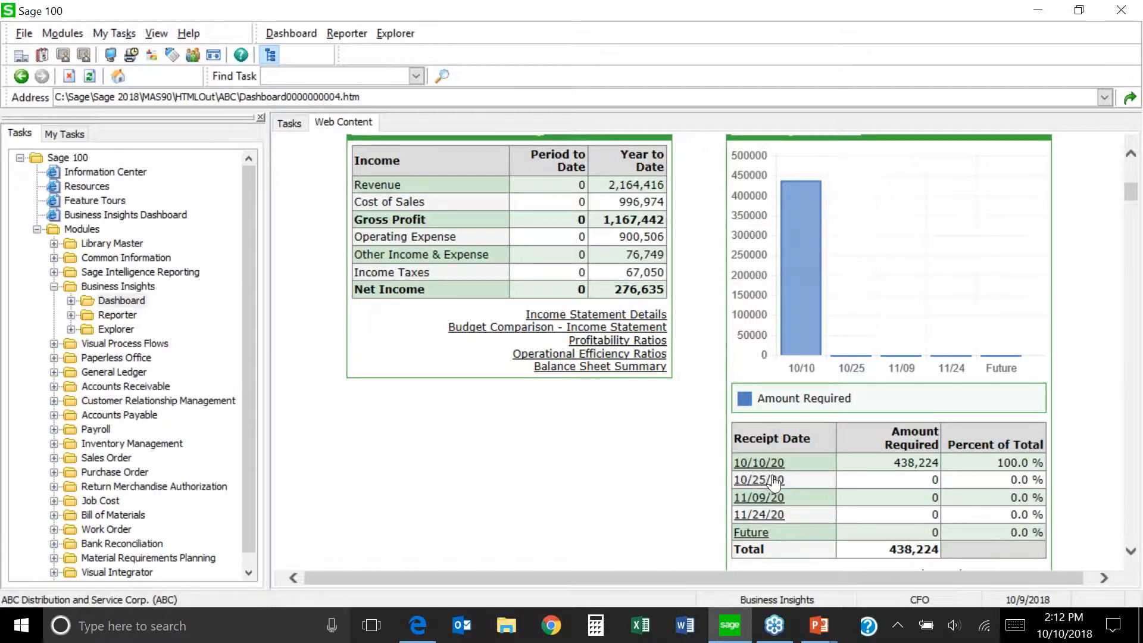
scroll(764, 539, "down", 5)
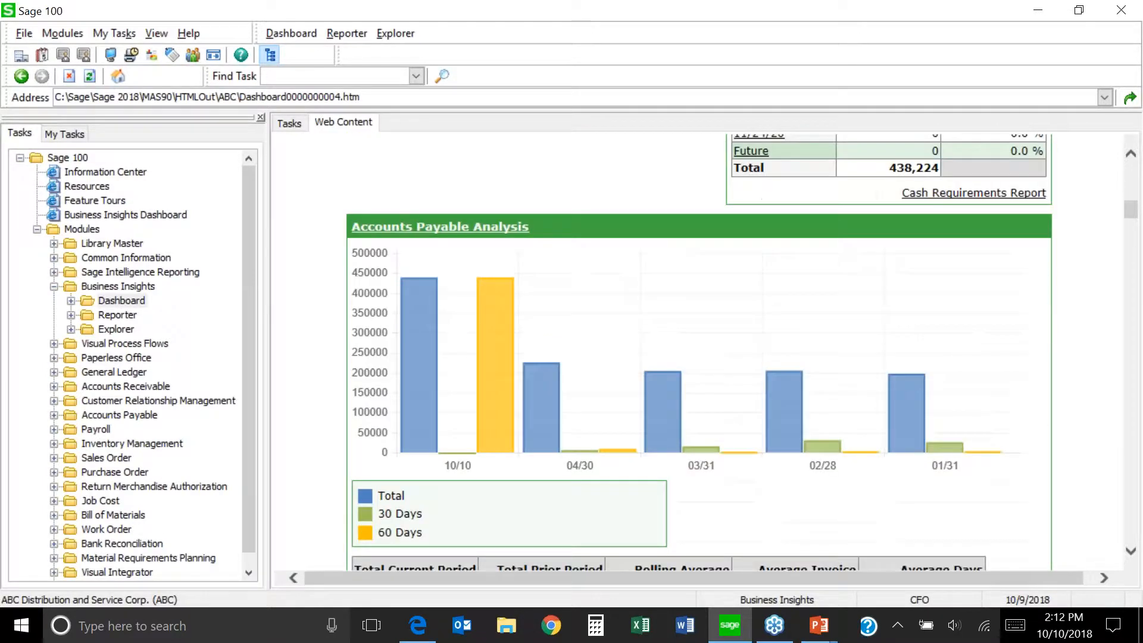
mouse_move(429, 444)
mouse_move(426, 335)
scroll(1137, 476, "down", 5)
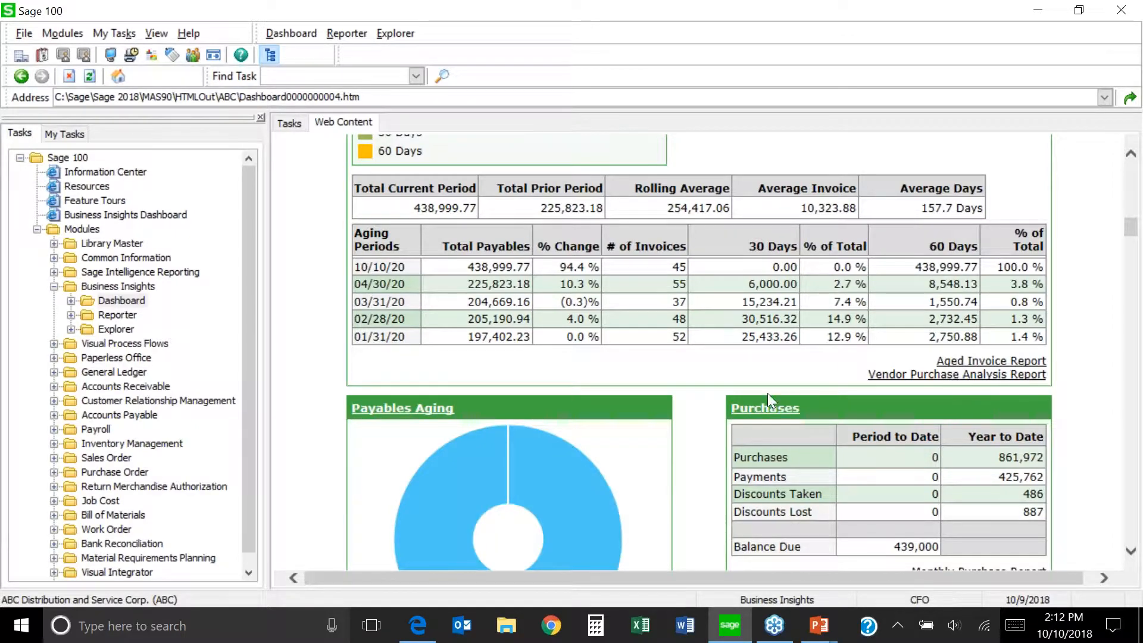
scroll(765, 393, "down", 5)
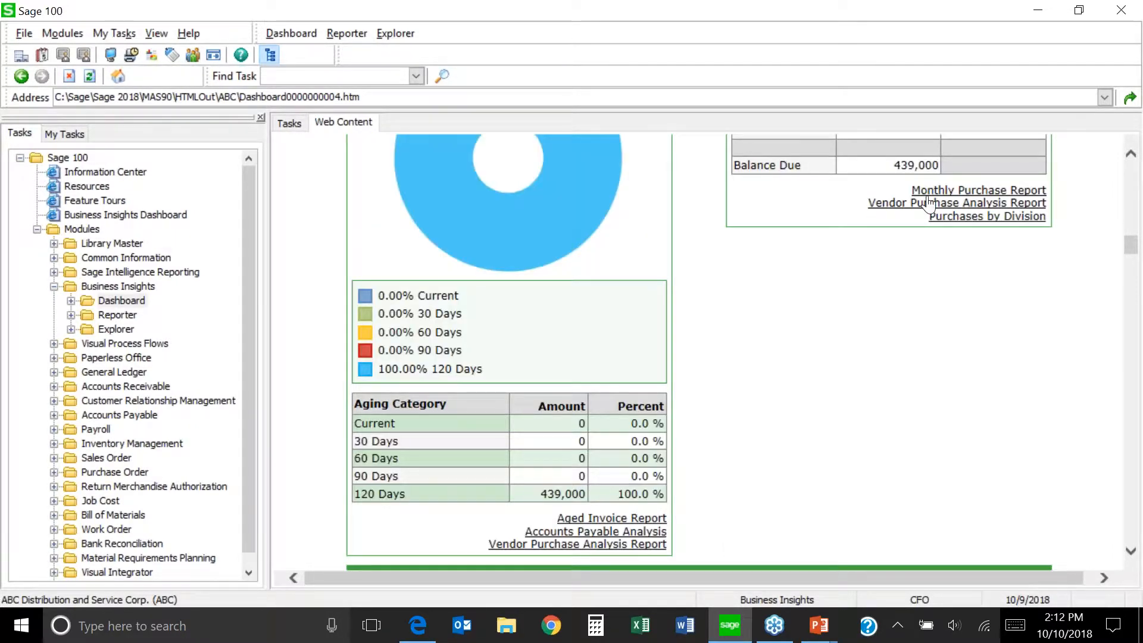
scroll(769, 360, "up", 5)
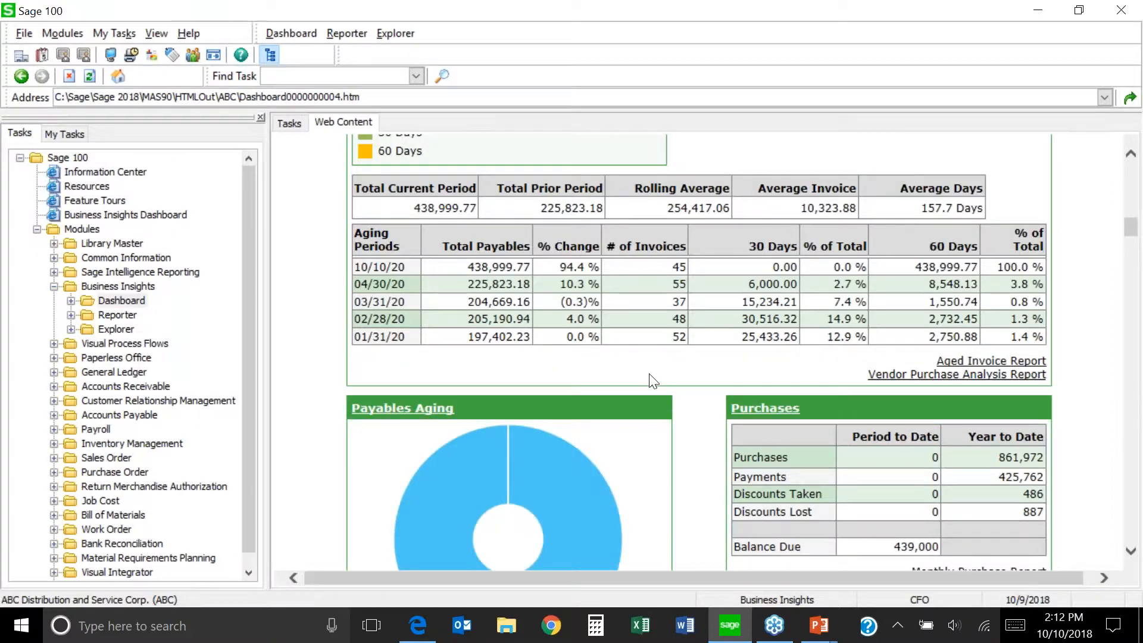
scroll(652, 375, "up", 10)
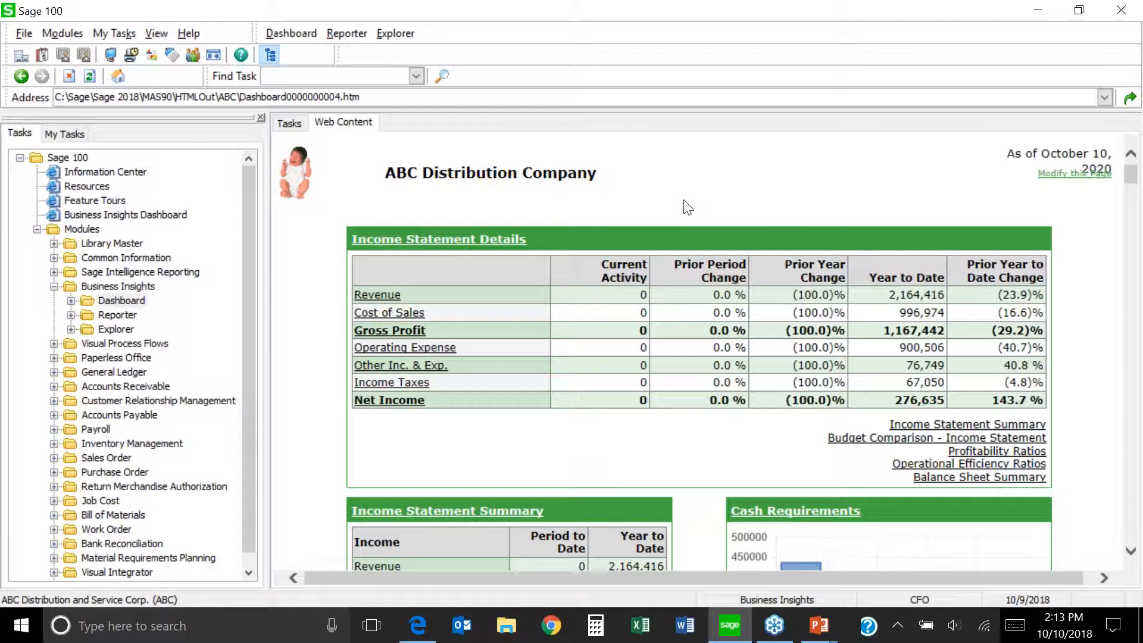
Open the maintenance wizard through the dashboard's Modify this Page link and cancel it.
left_click(1055, 175)
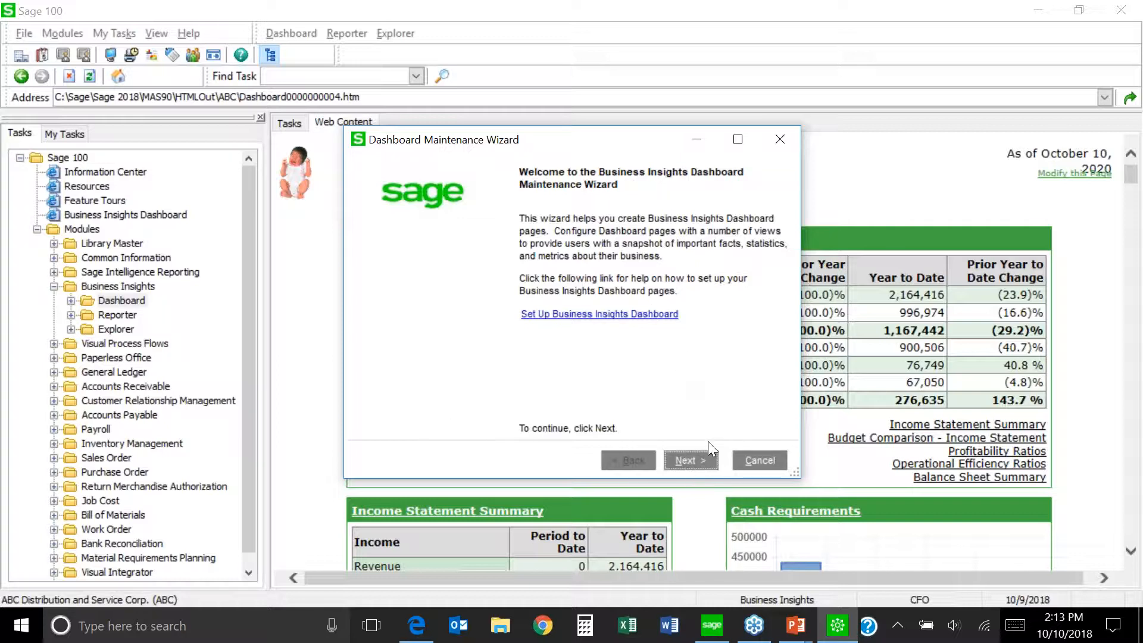
left_click(760, 462)
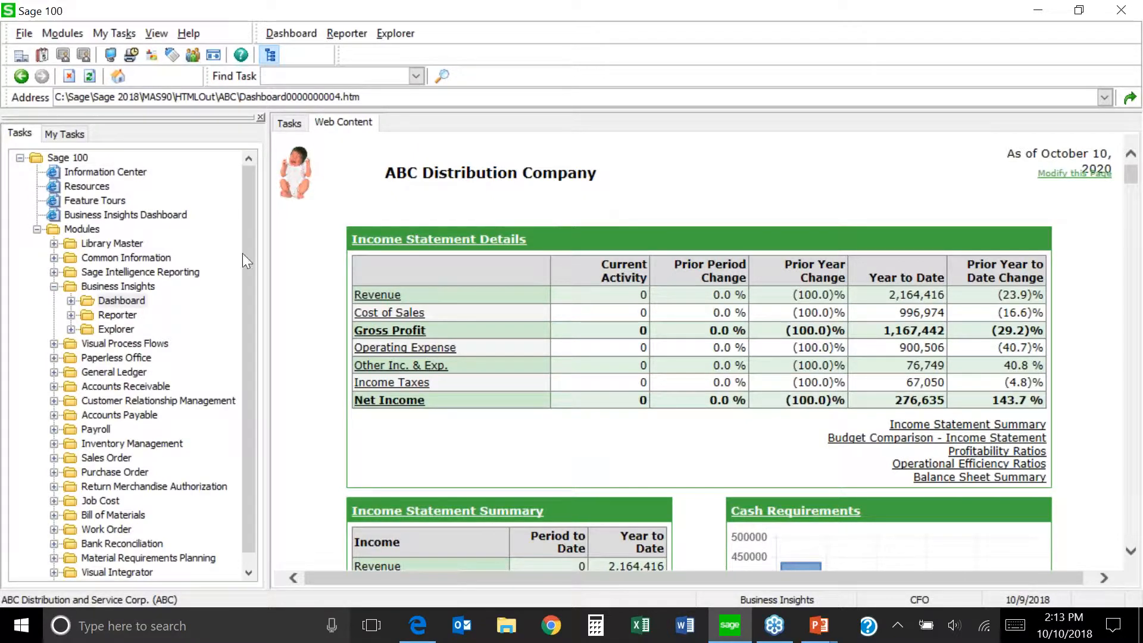
Widen the task tree to show the full Dashboard task names and preview the Dashboard Maintenance Listing for all user logons.
double_click(125, 302)
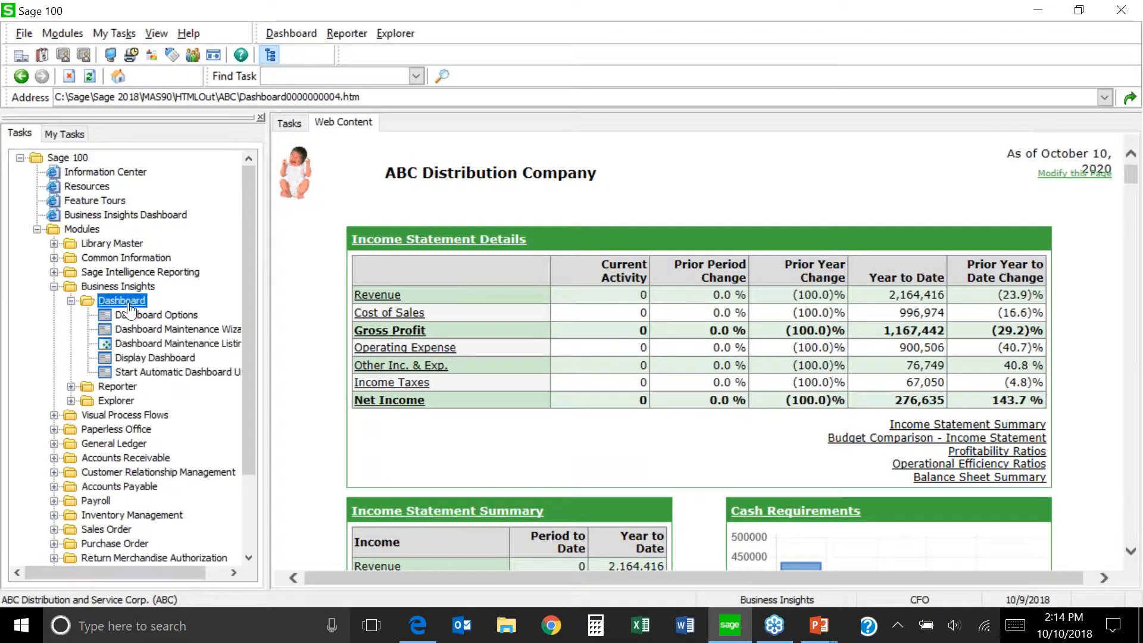
left_click_drag(270, 312, 311, 311)
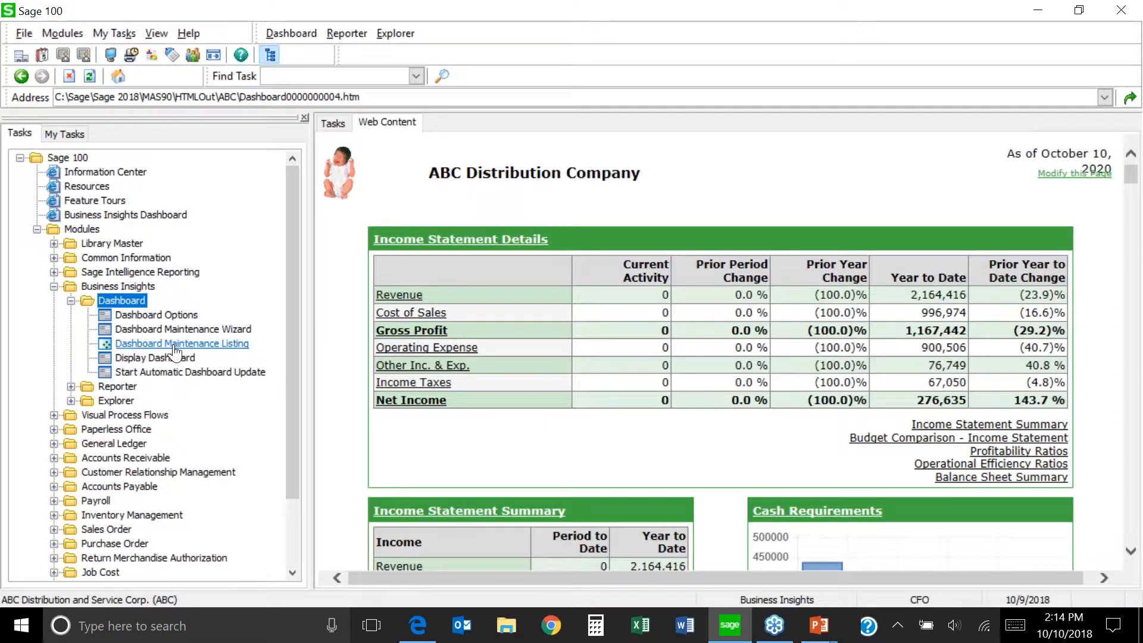
left_click(204, 345)
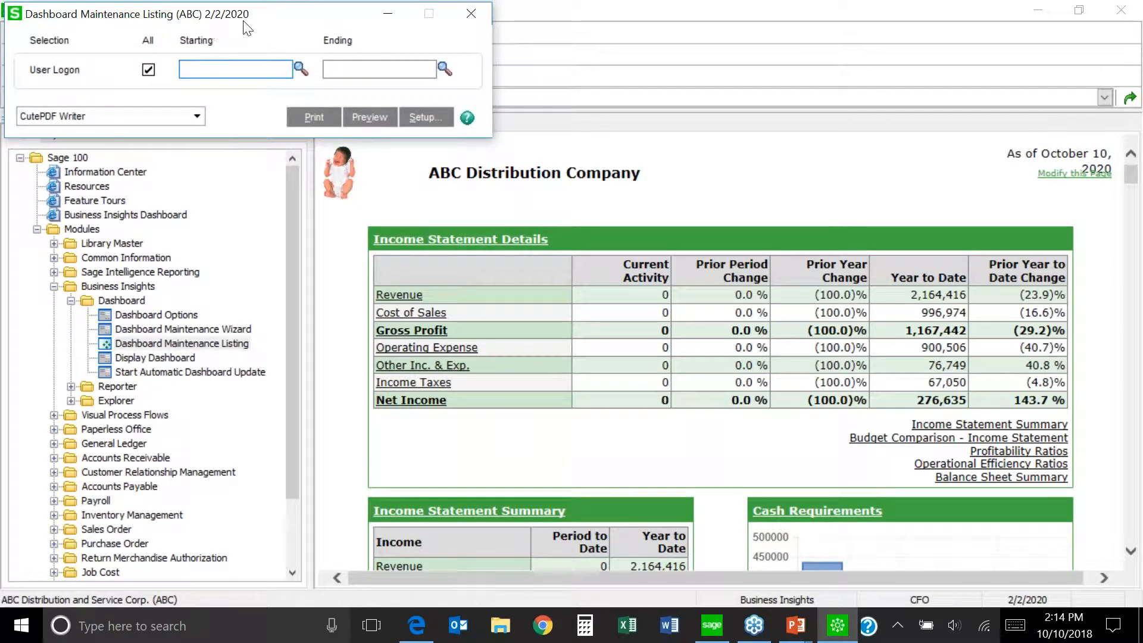
left_click_drag(271, 23, 375, 86)
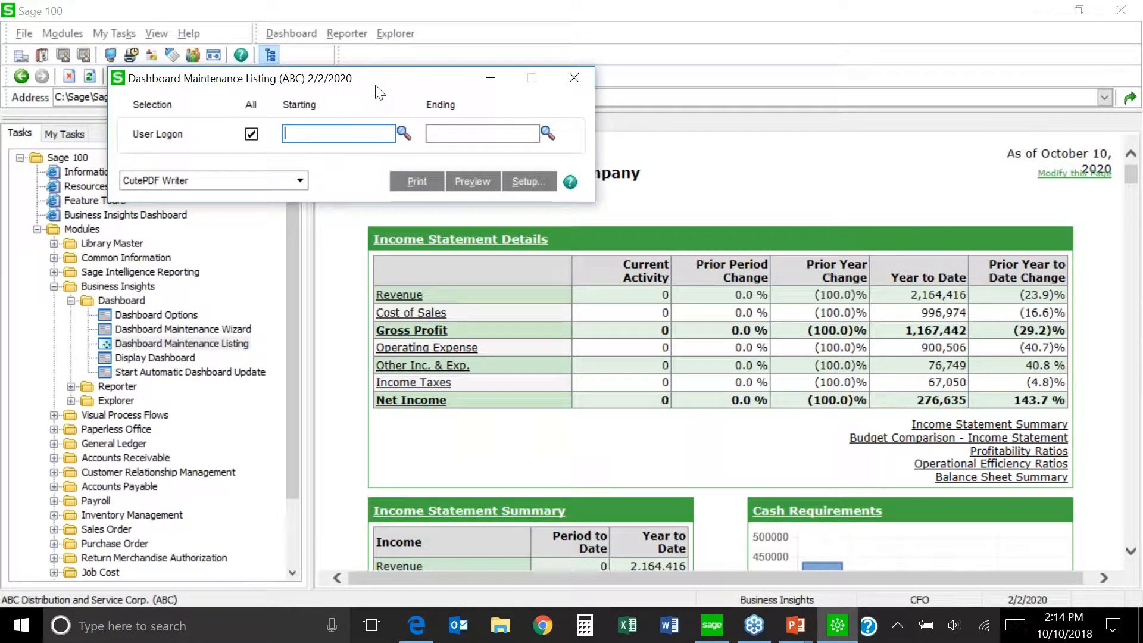
left_click(474, 182)
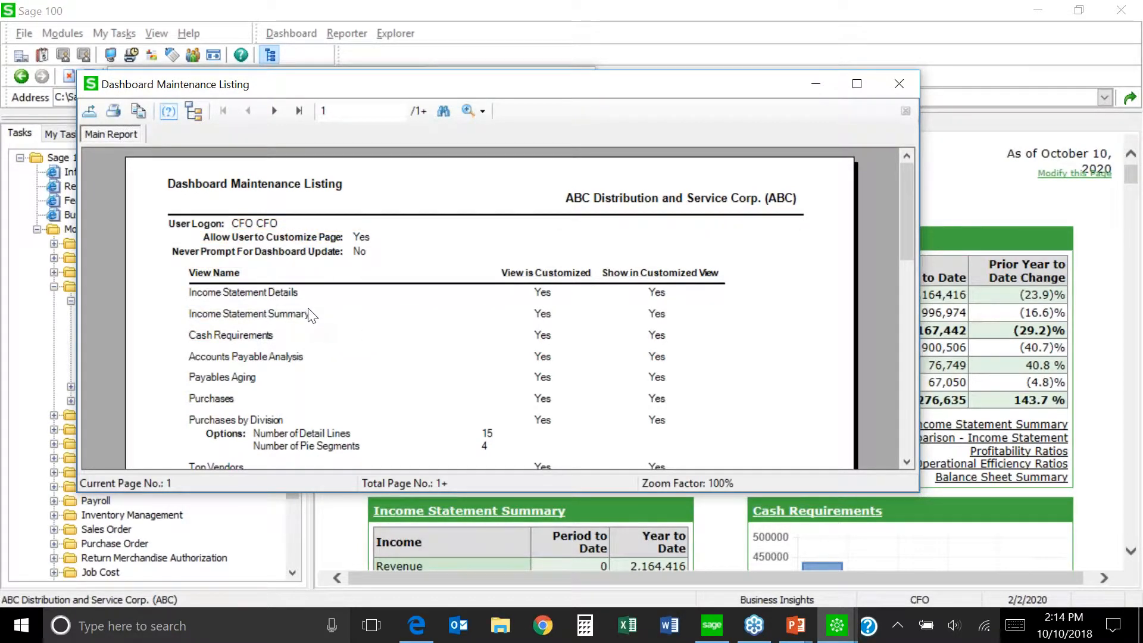
Examine both pages of the Dashboard Maintenance Listing for each user's views and options, returning to the first page.
scroll(308, 333, "down", 10)
scroll(306, 335, "down", 6)
scroll(306, 331, "up", 8)
scroll(307, 333, "up", 8)
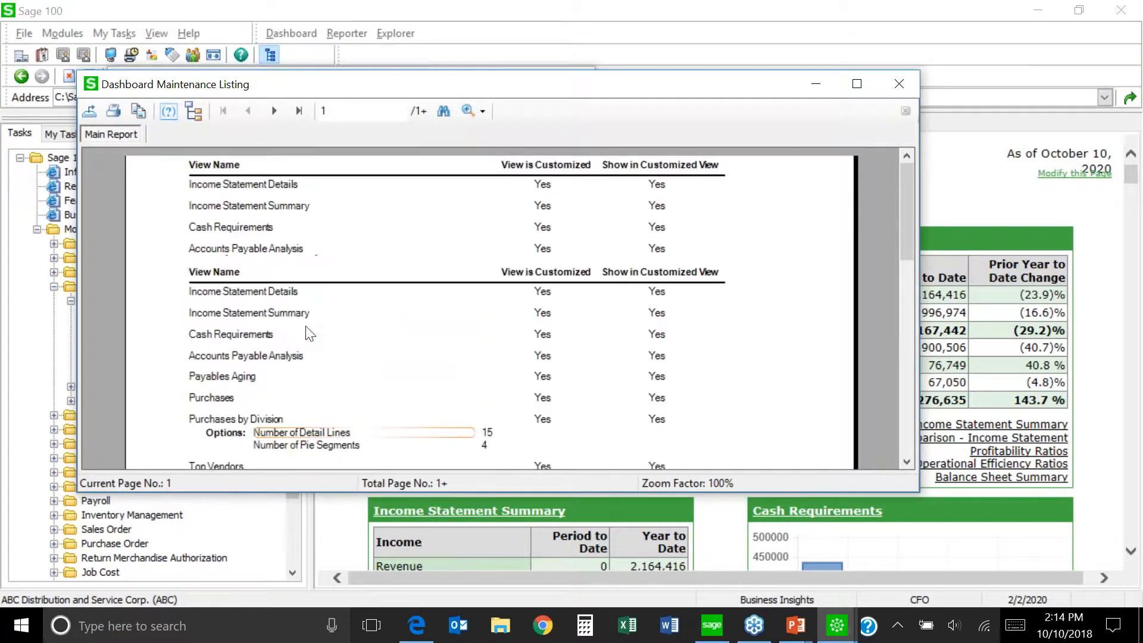
left_click(274, 110)
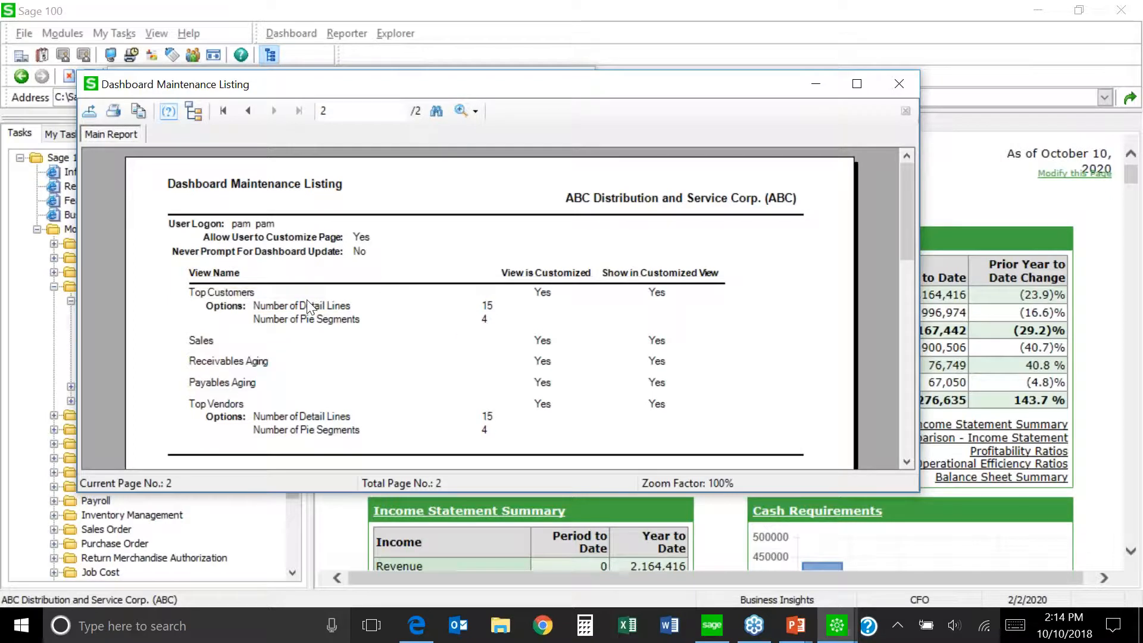
scroll(368, 366, "down", 3)
scroll(368, 366, "down", 8)
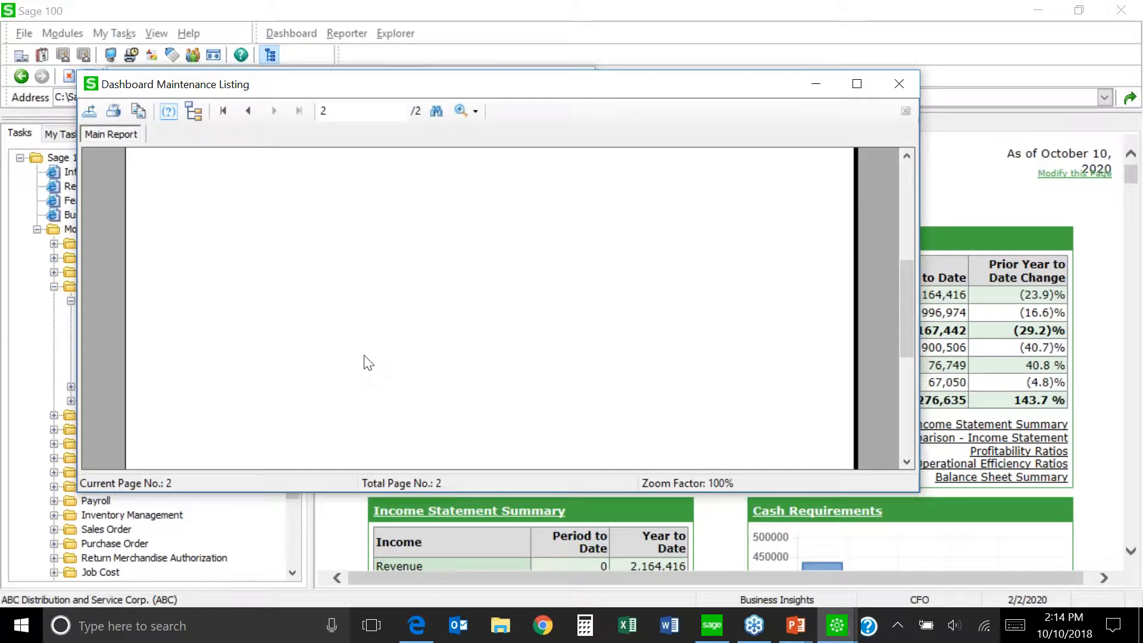
scroll(368, 363, "up", 10)
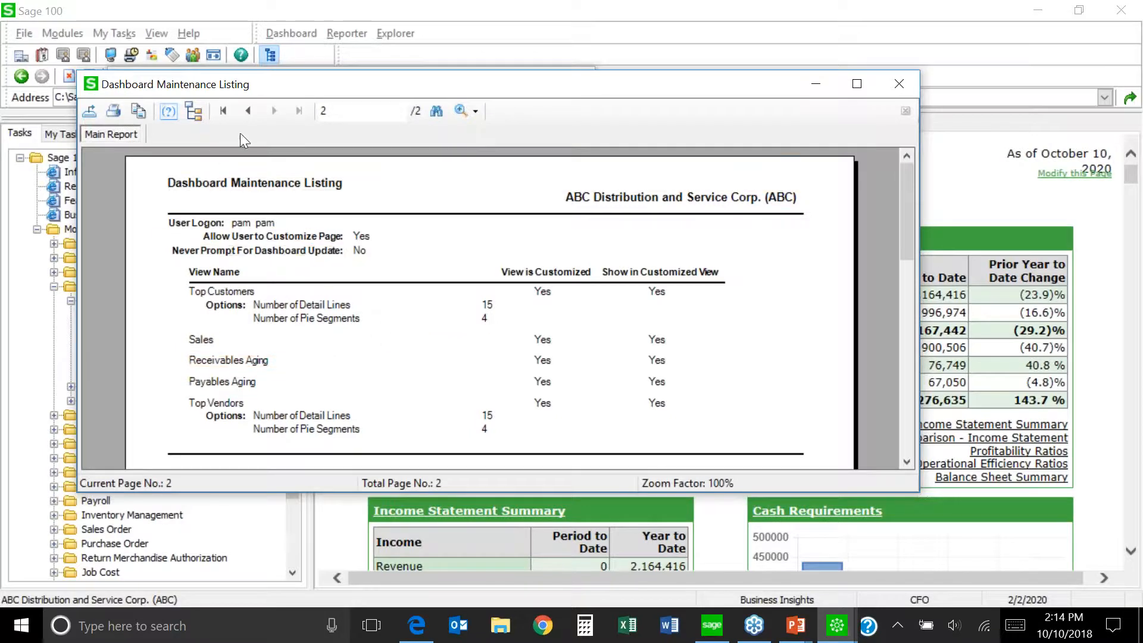
left_click(245, 113)
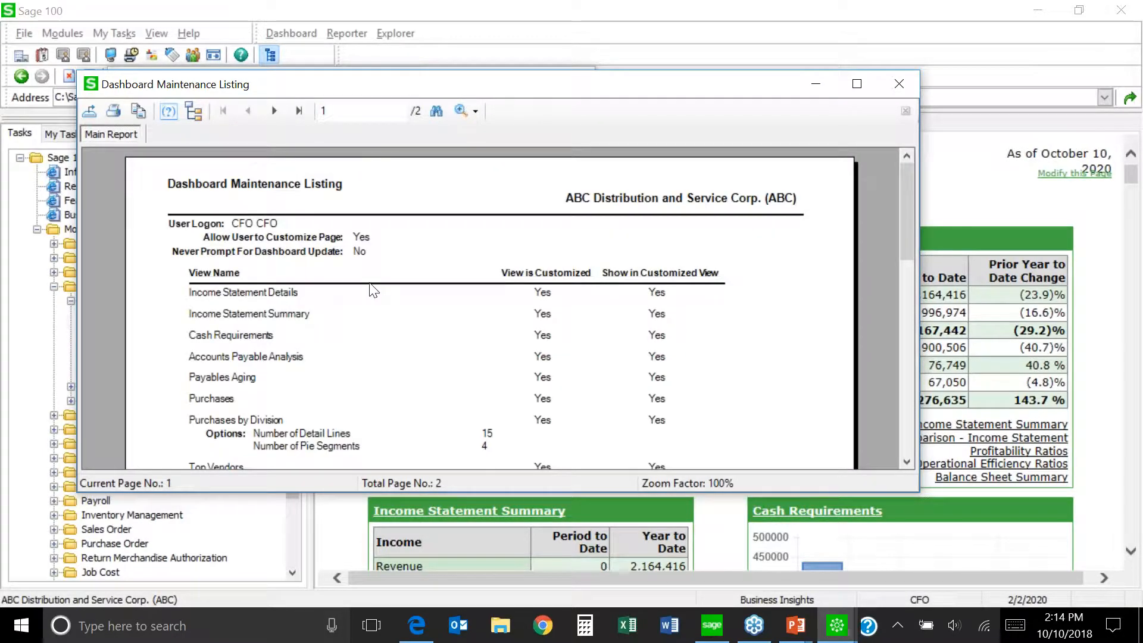
Close the Dashboard Maintenance Listing preview, collapse the Dashboard tasks and show the Business Insights Reporter tasks.
left_click(902, 90)
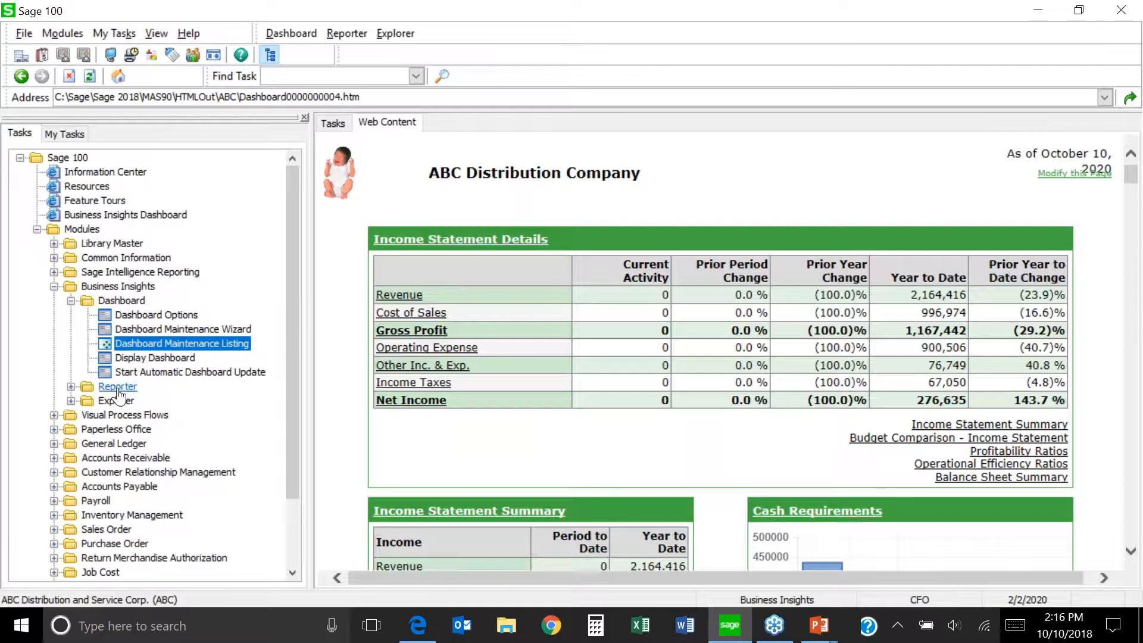
left_click(70, 301)
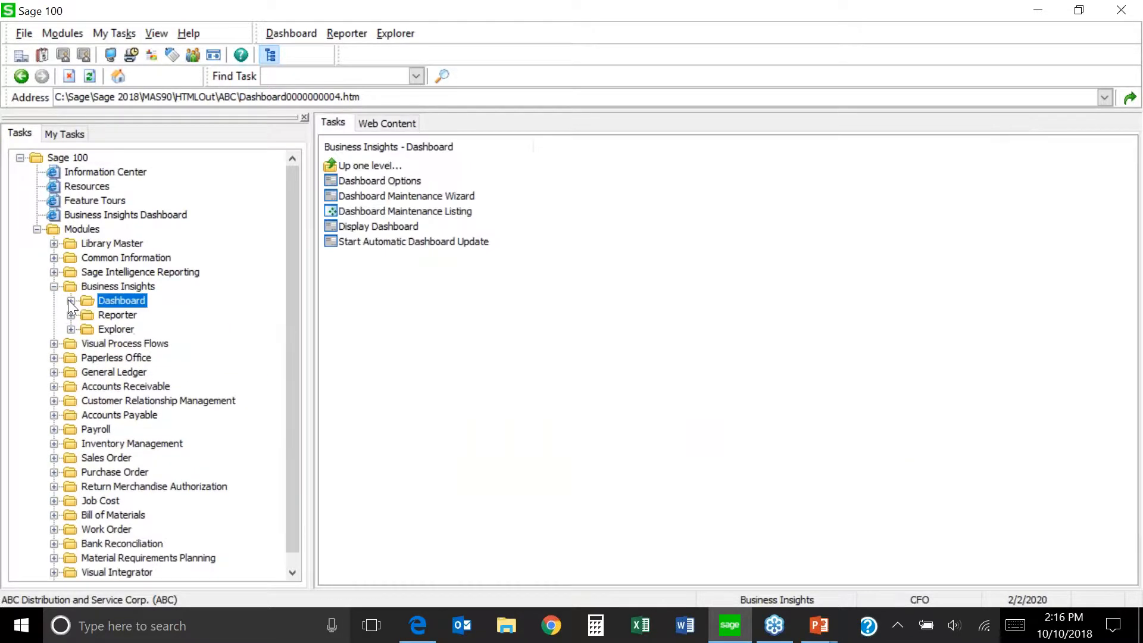
left_click(122, 317)
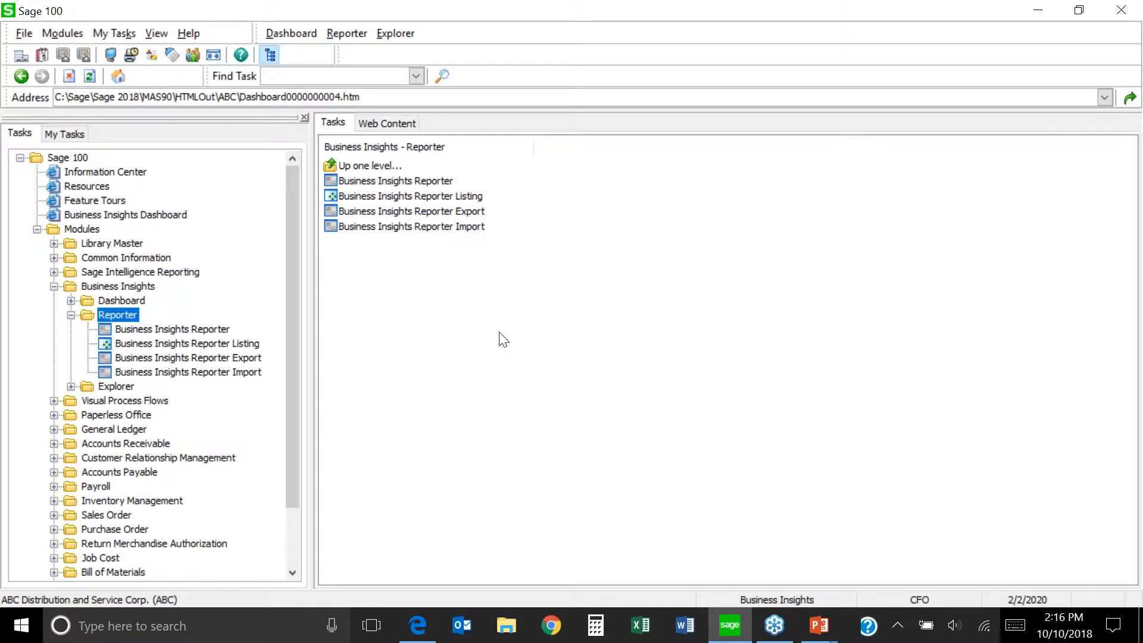
Open Business Insights Reporter and start creating a new report, continuing past the wizard's welcome page.
left_click(433, 187)
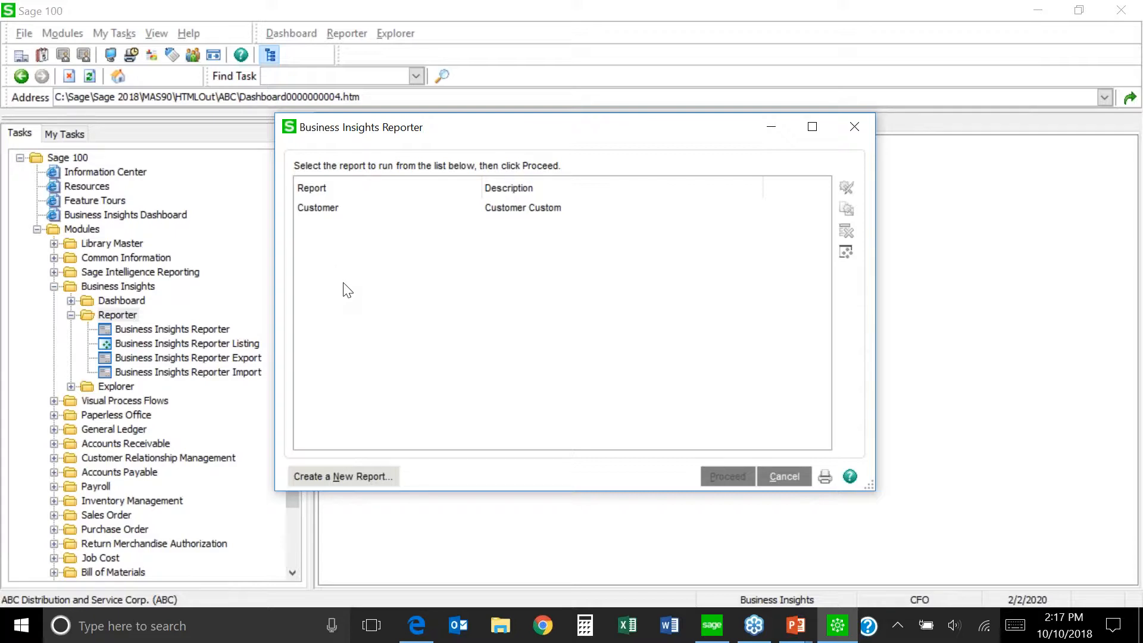
left_click(505, 210)
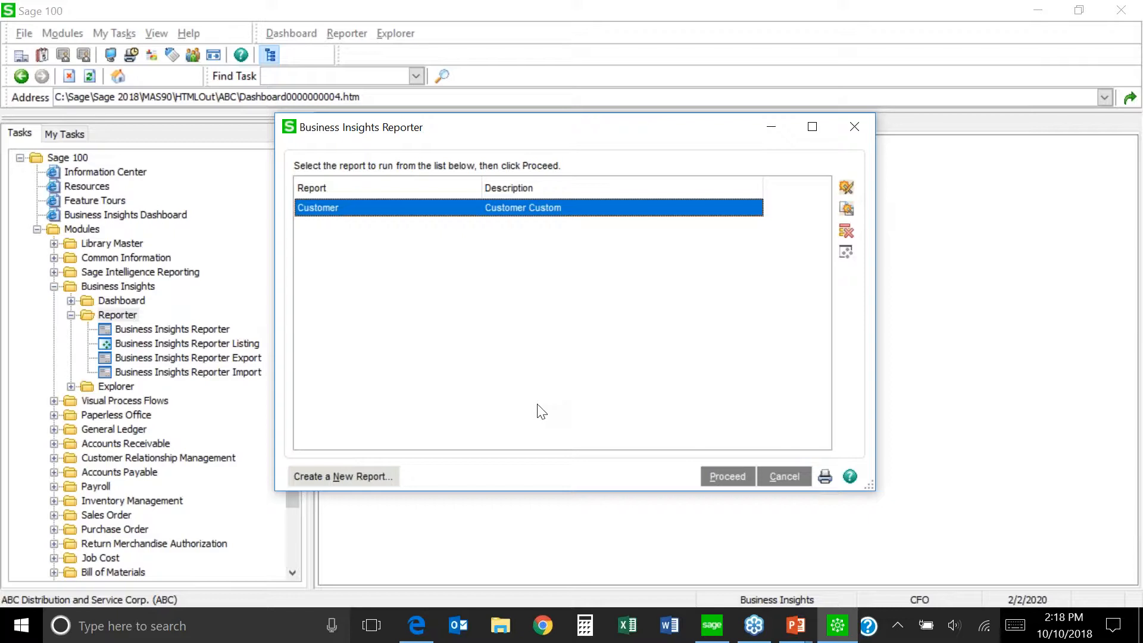
left_click(344, 479)
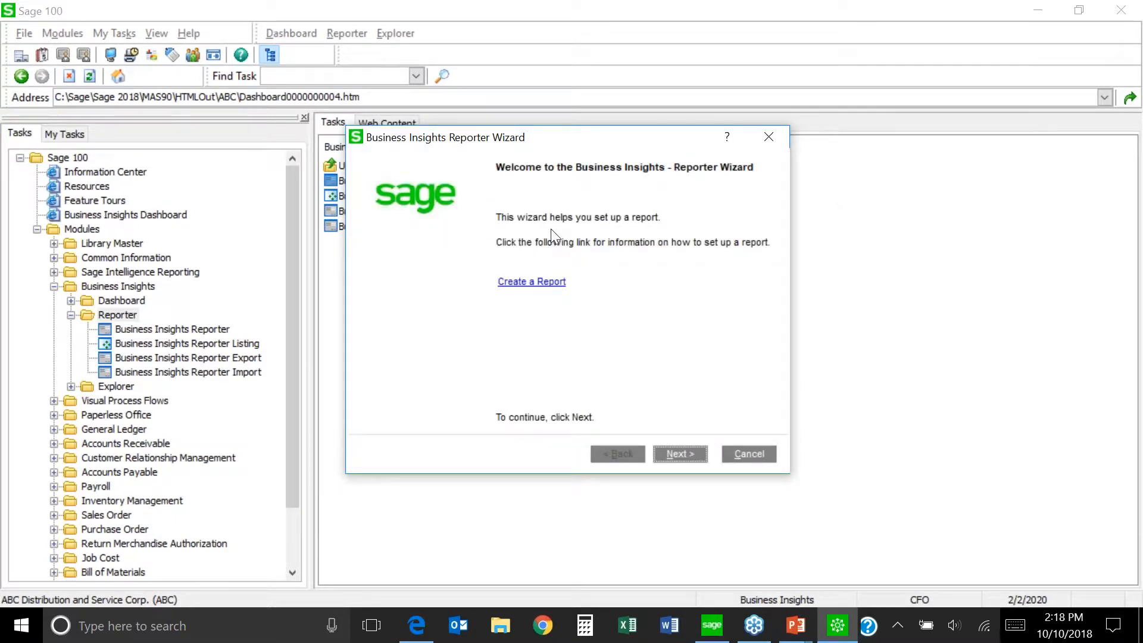
left_click(684, 456)
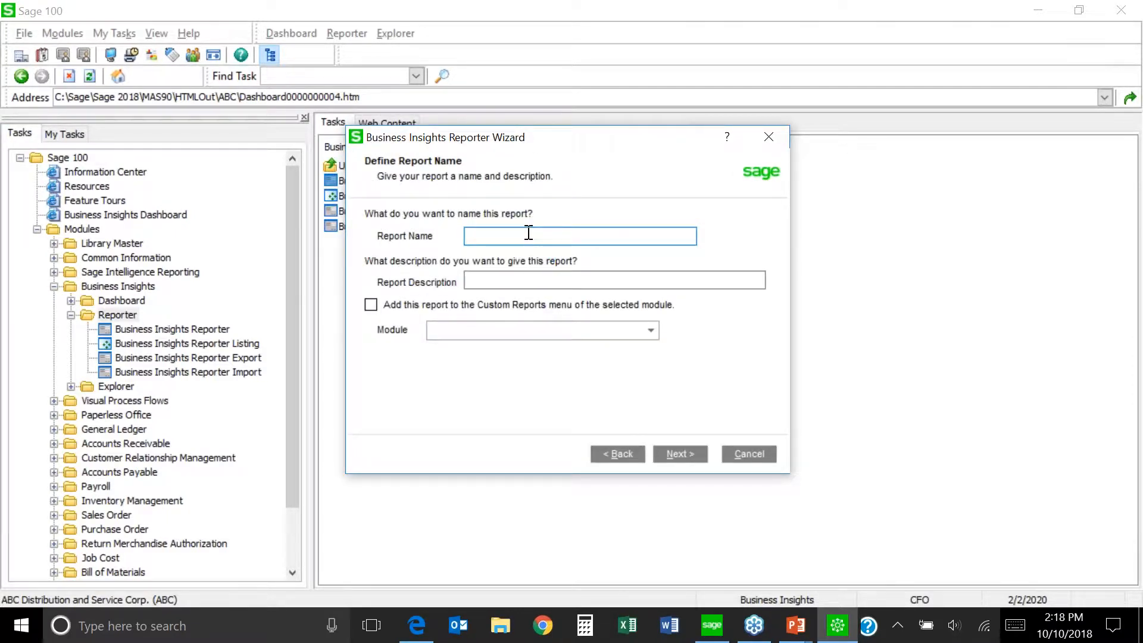
Name the report Vendor and enter Vendor Listing Custom as its description.
type("Vendor Listing Cut")
key("BackSpace")
type("st")
key("BackSpace")
key("BackSpace")
key("BackSpace")
key("BackSpace")
key("BackSpace")
key("BackSpace")
key("BackSpace")
key("BackSpace")
key("BackSpace")
key("BackSpace")
key("BackSpace")
key("BackSpace")
key("BackSpace")
key("BackSpace")
key("BackSpace")
key("BackSpace")
key("BackSpace")
key("BackSpace")
key("BackSpace")
type("Vendor Cust")
key("BackSpace")
key("BackSpace")
key("BackSpace")
key("BackSpace")
key("BackSpace")
key("Tab")
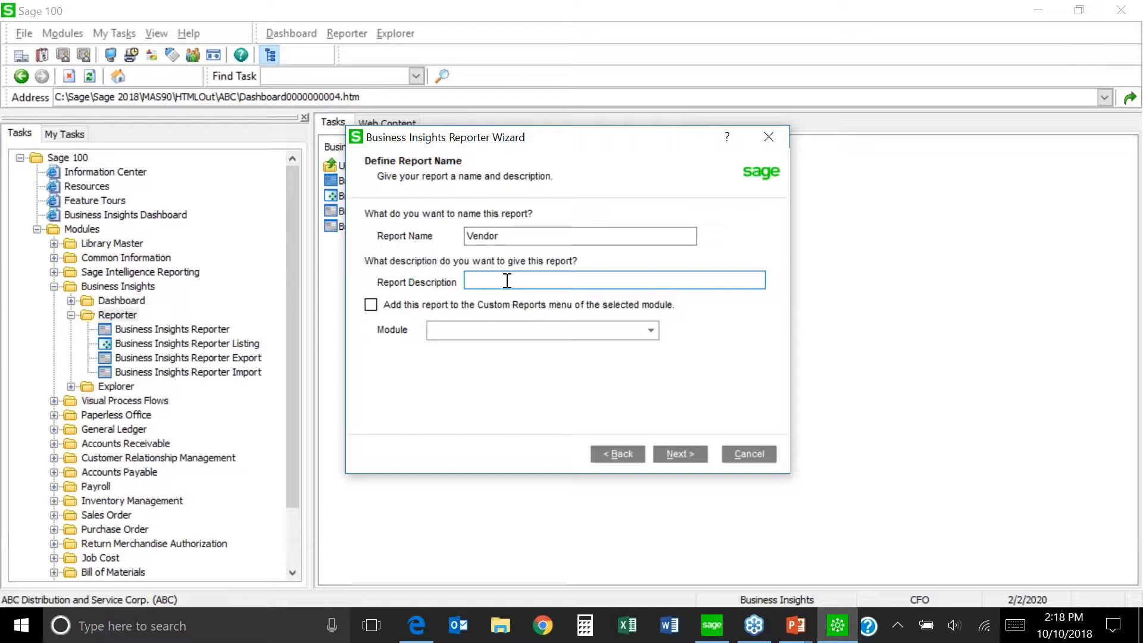
type("Vendor Listing Custom")
Add the report to the Custom Reports menu of the Accounts Payable module.
left_click(371, 306)
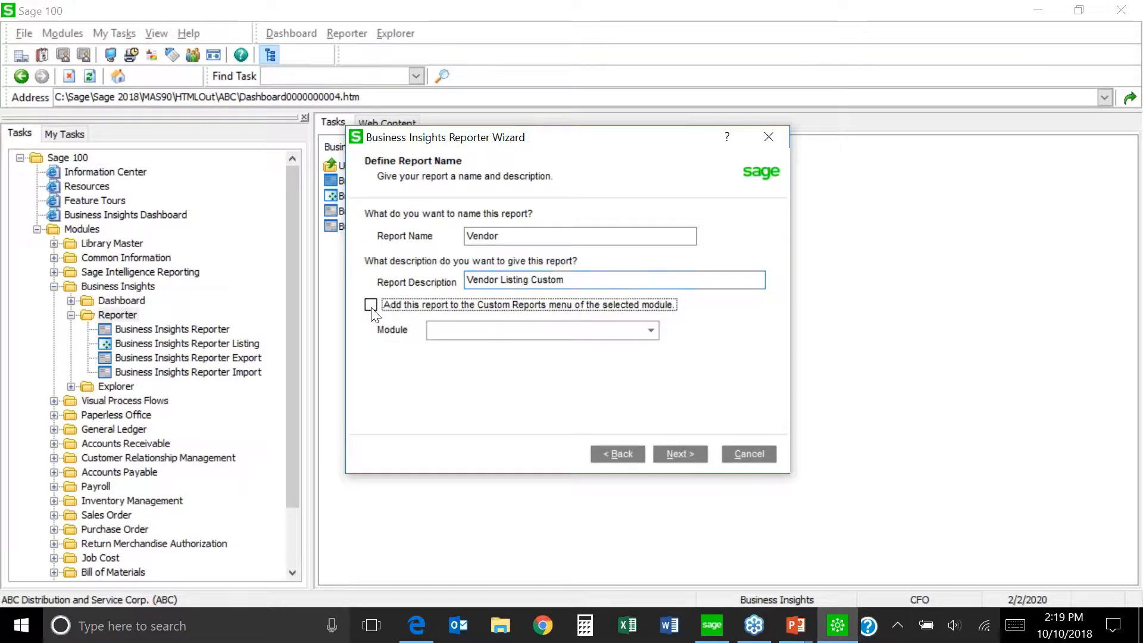
left_click(653, 331)
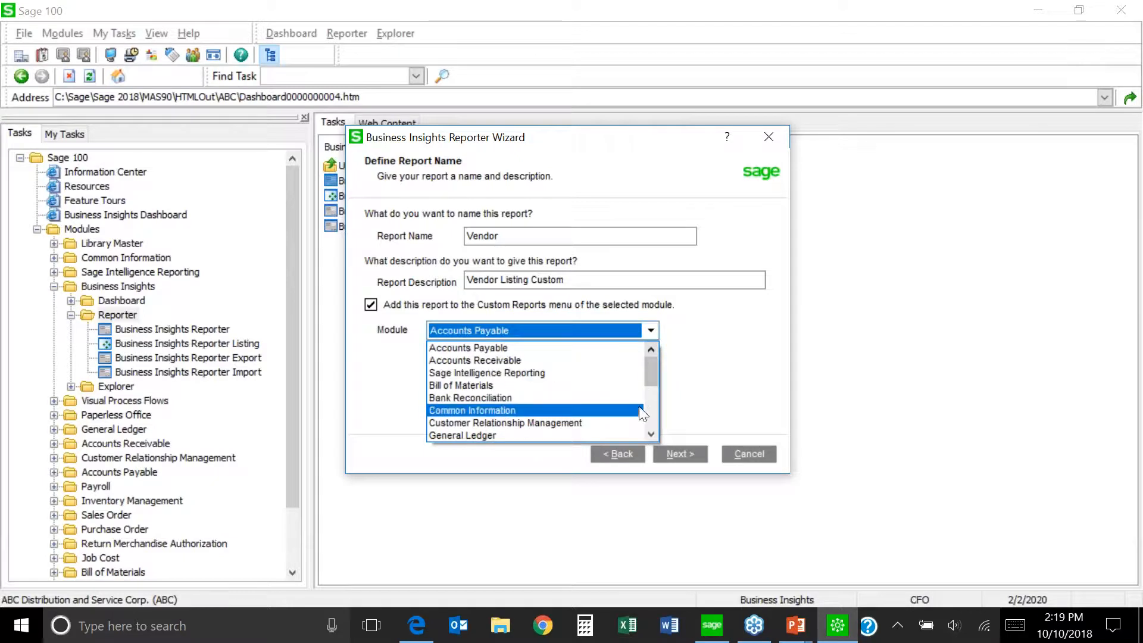
mouse_move(649, 380)
left_mouse_down()
mouse_move(655, 429)
mouse_move(655, 373)
left_mouse_up()
left_click(524, 347)
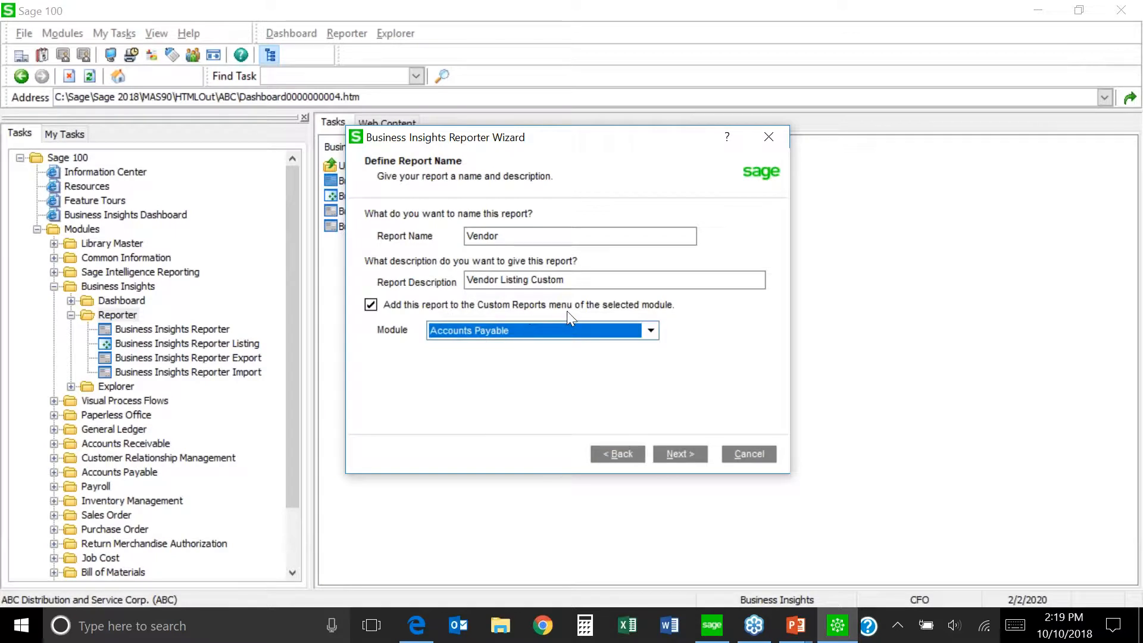
Choose the Landscape template as the report format and continue to the view selection.
left_click(677, 455)
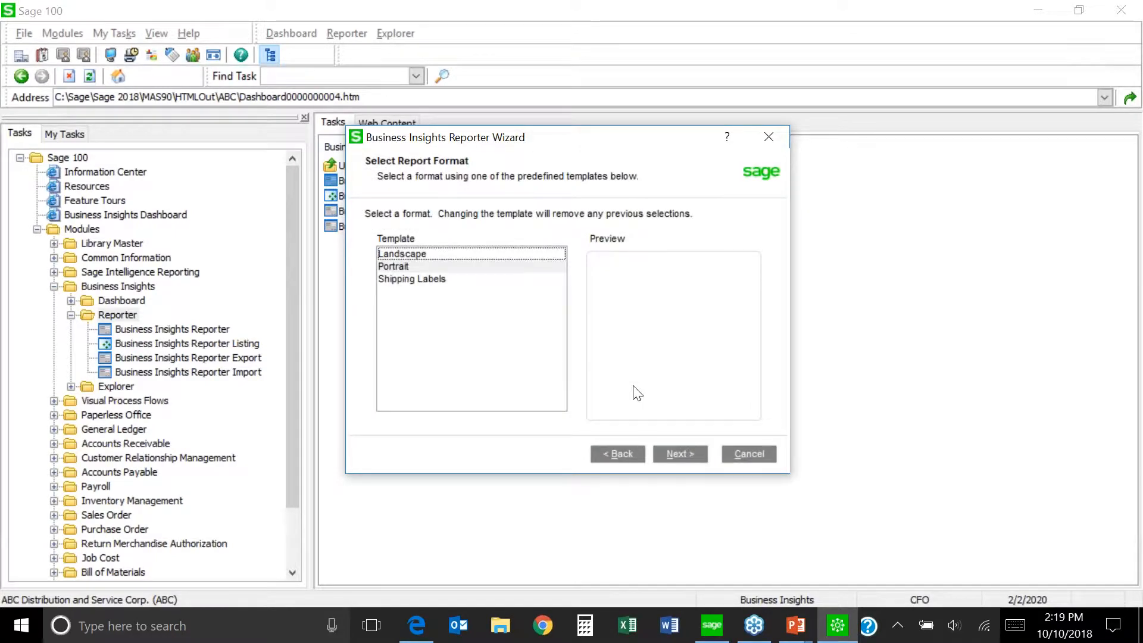
left_click(417, 254)
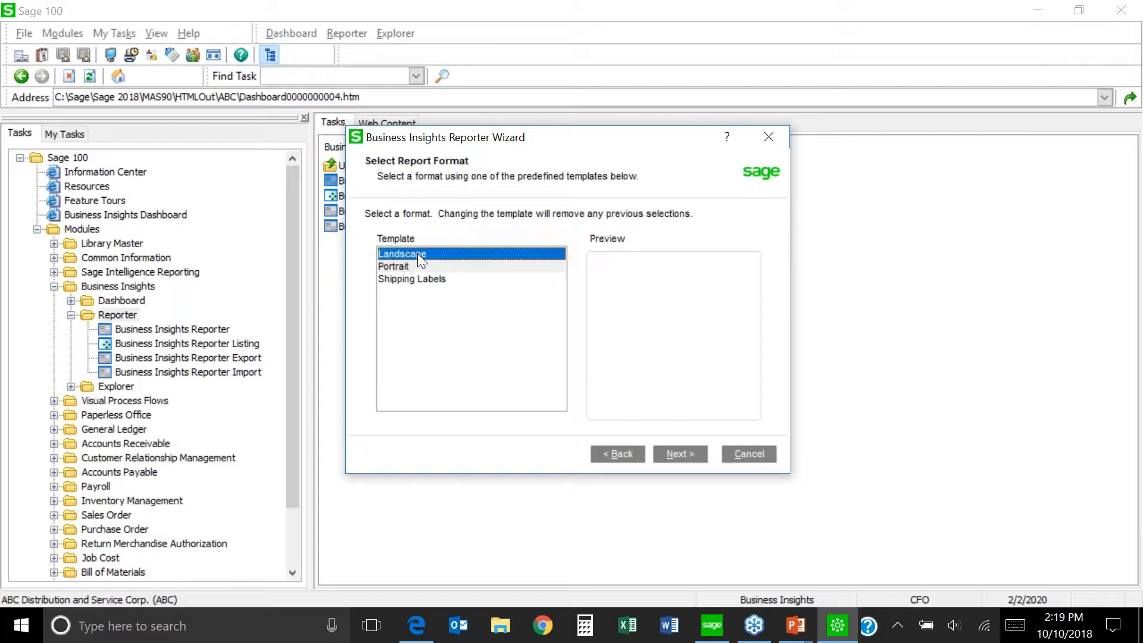
left_click(685, 456)
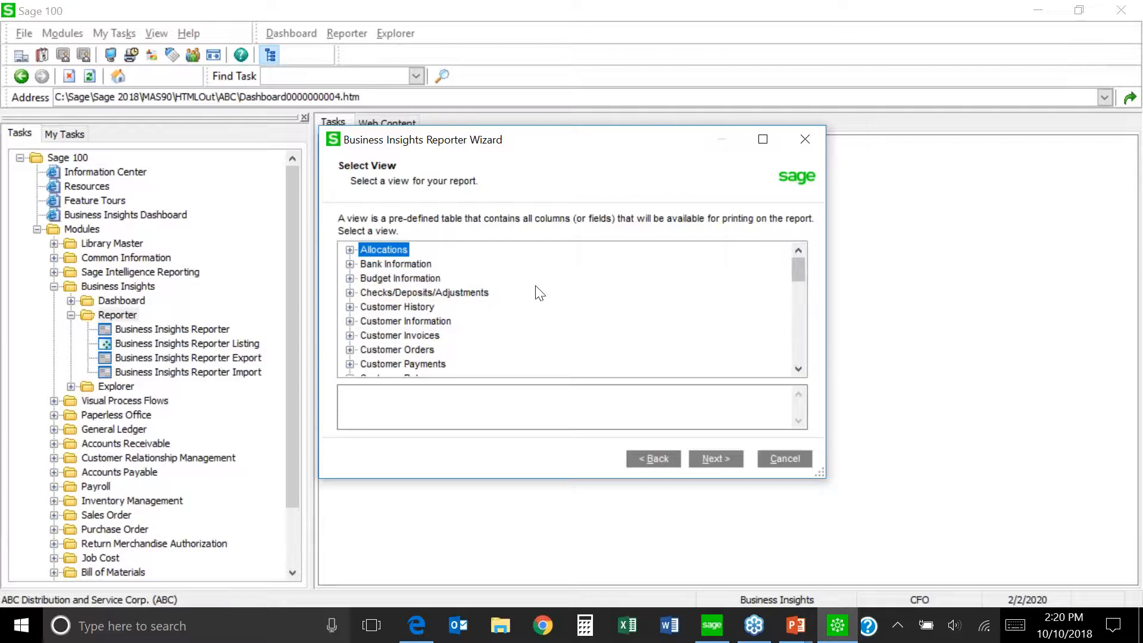
Expand the Vendor Information category and select its Vendor view.
left_click_drag(802, 275, 799, 351)
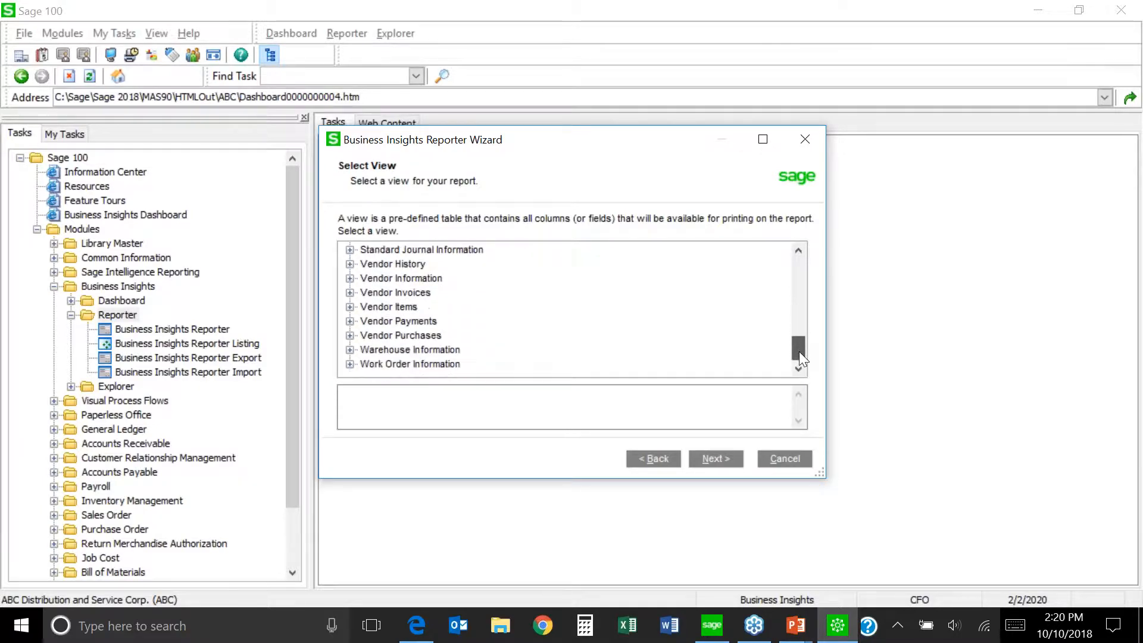
double_click(798, 252)
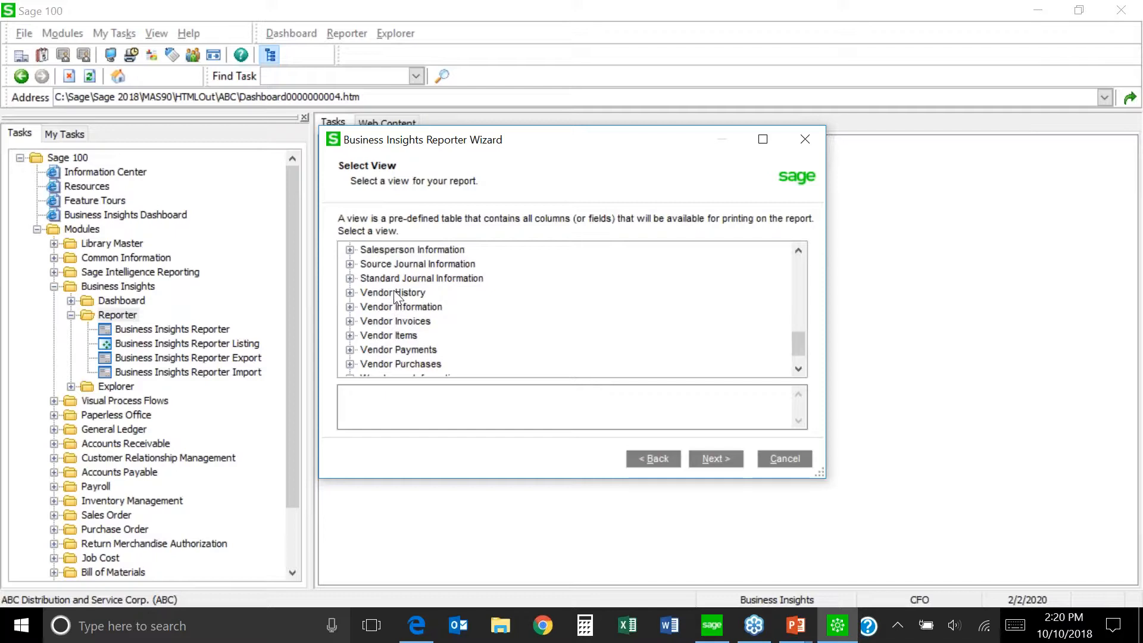
left_click(350, 308)
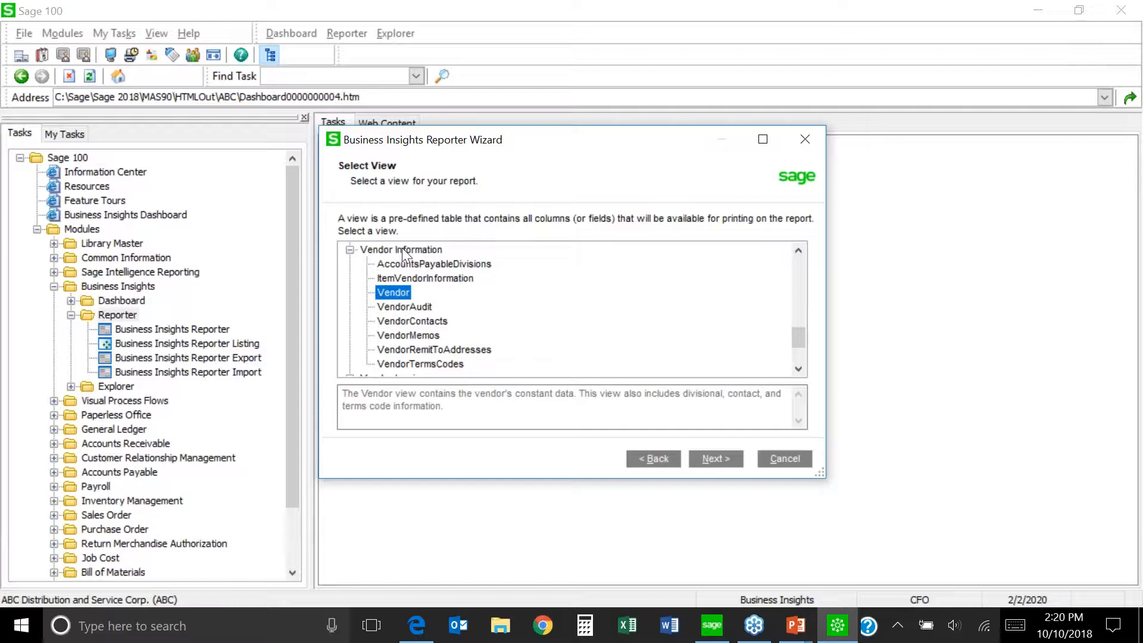
Examine the views under Vendor History, including the description of its Vendor view, and collapse the category.
mouse_move(801, 338)
left_mouse_down()
mouse_move(799, 353)
mouse_move(799, 334)
left_mouse_up()
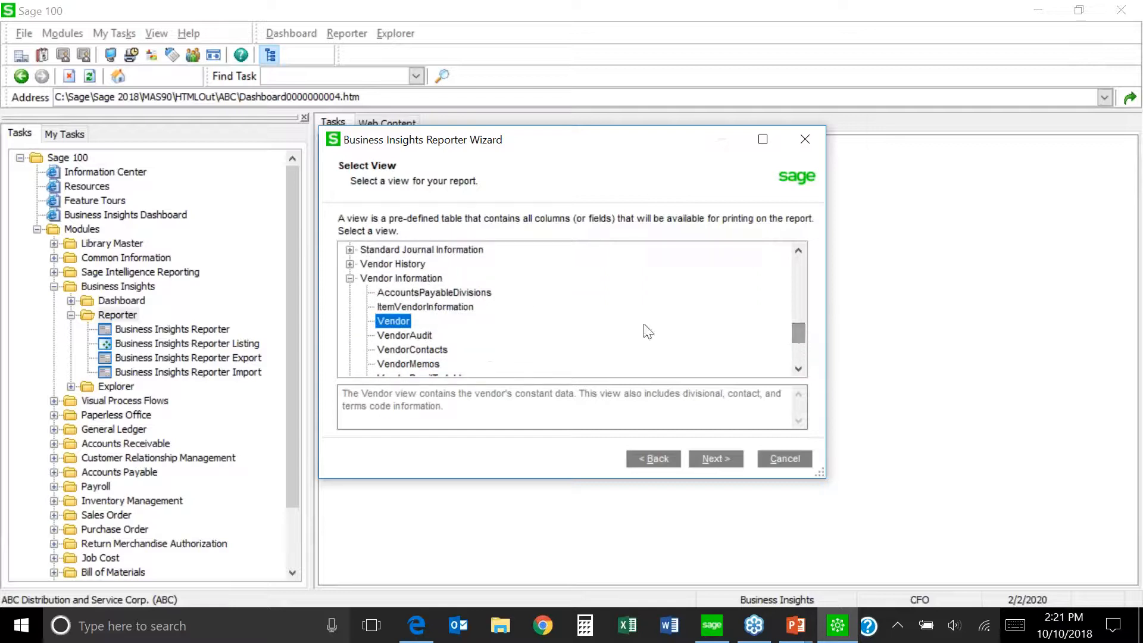
left_click(350, 265)
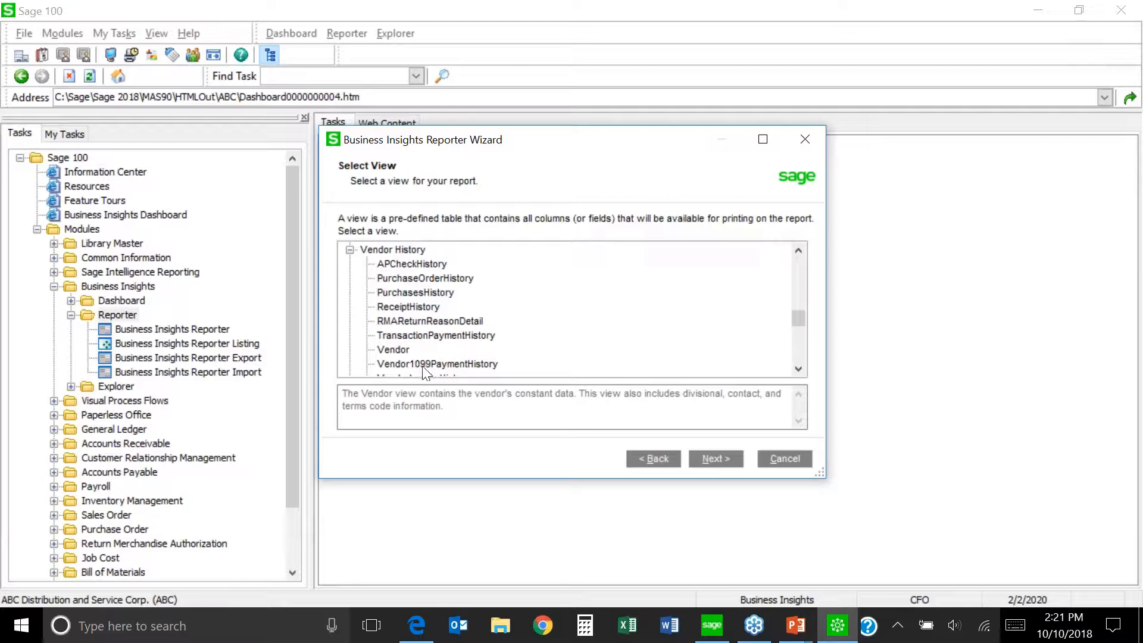
left_click(799, 369)
left_click(798, 369)
left_click(799, 369)
left_click(392, 307)
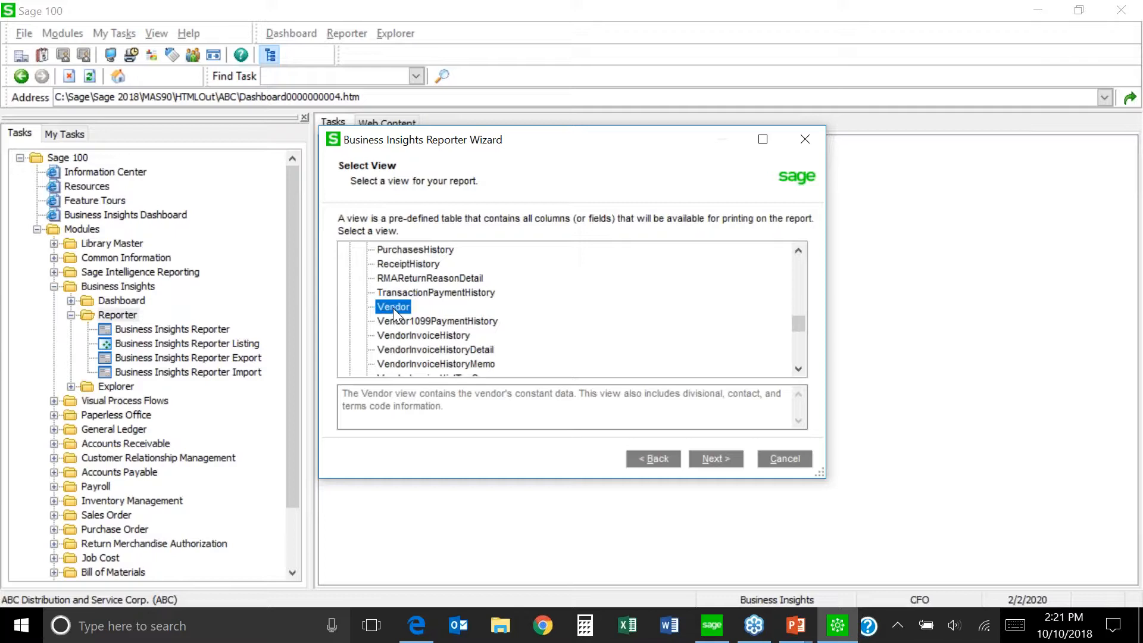
left_click(798, 251)
left_click(799, 251)
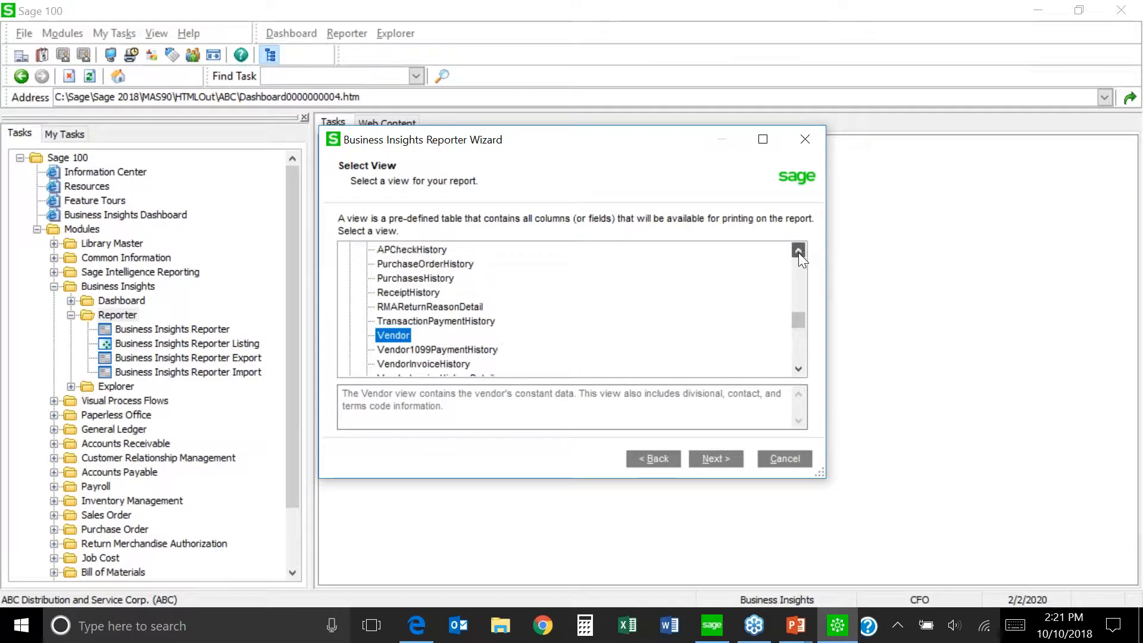
left_click(798, 250)
left_click(799, 251)
left_click(799, 251)
left_click(350, 278)
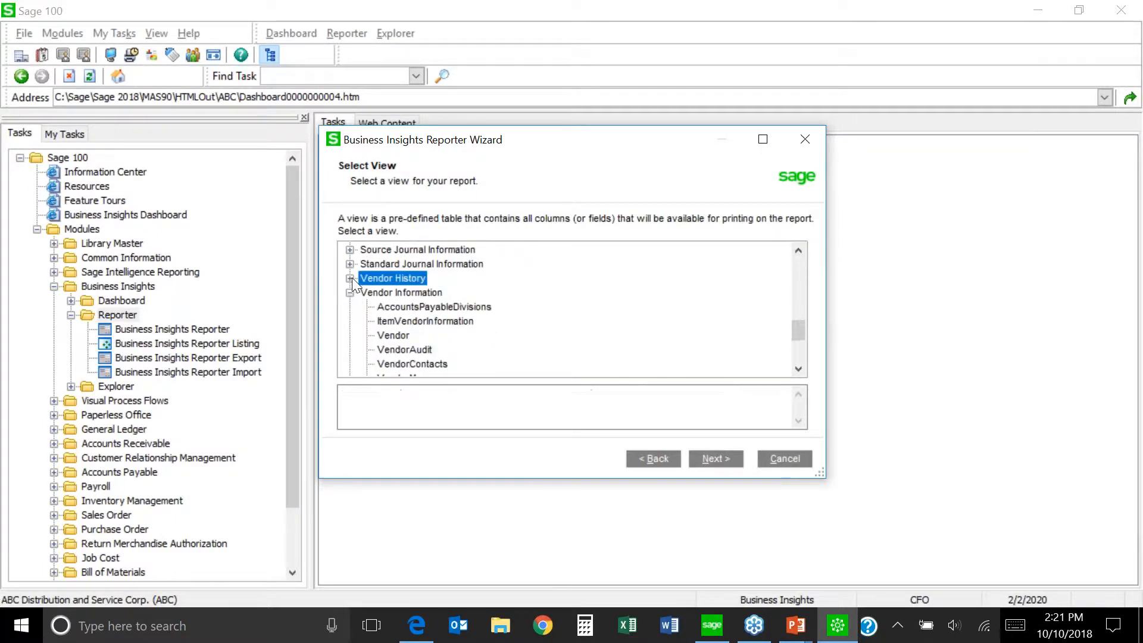
Choose the Vendor view under Vendor Information for the report and continue to the field selection.
left_click(393, 335)
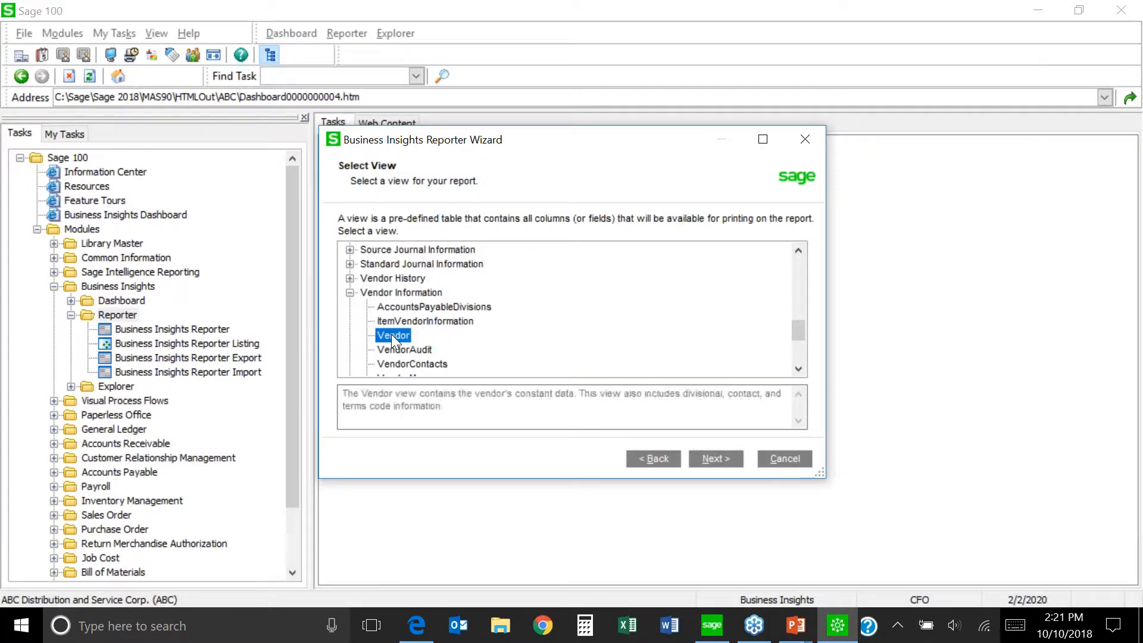
left_click(721, 460)
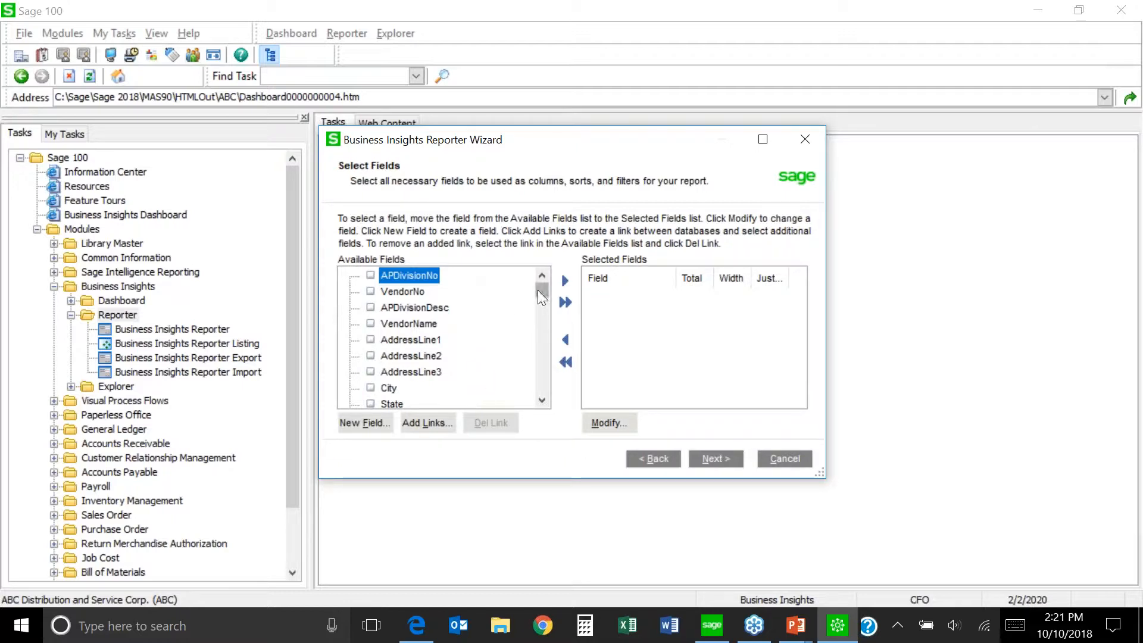
mouse_move(538, 288)
left_mouse_down()
mouse_move(543, 387)
mouse_move(545, 266)
left_mouse_up()
Add the VendorNo, VendorName, AddressLine1 and AddressLine2 fields to the report's selected fields.
left_click(402, 292)
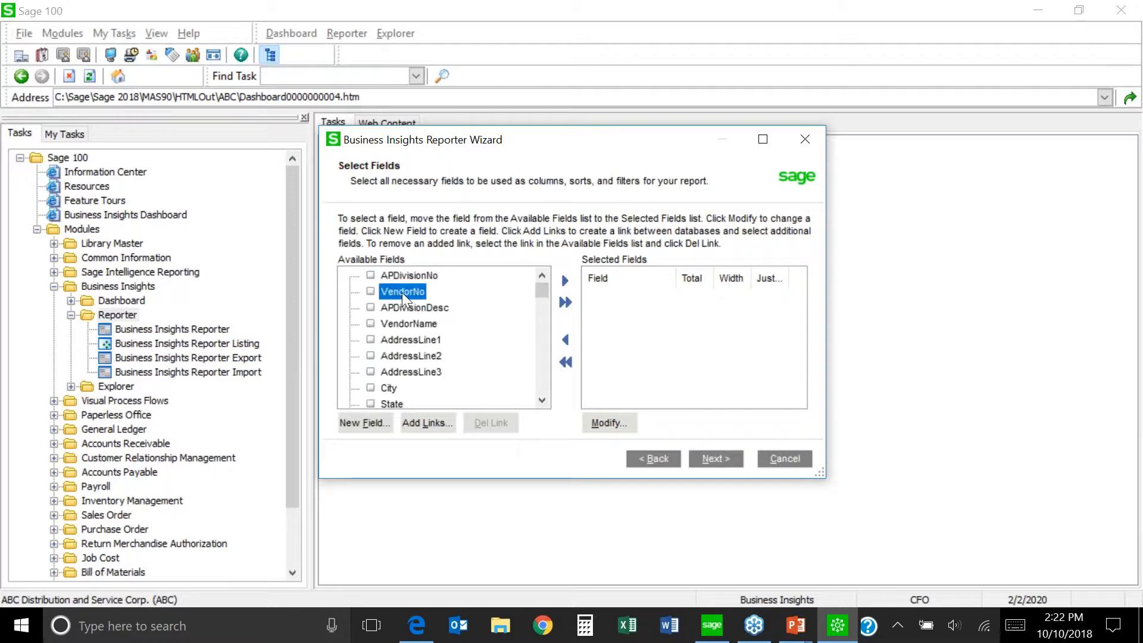
left_click(566, 287)
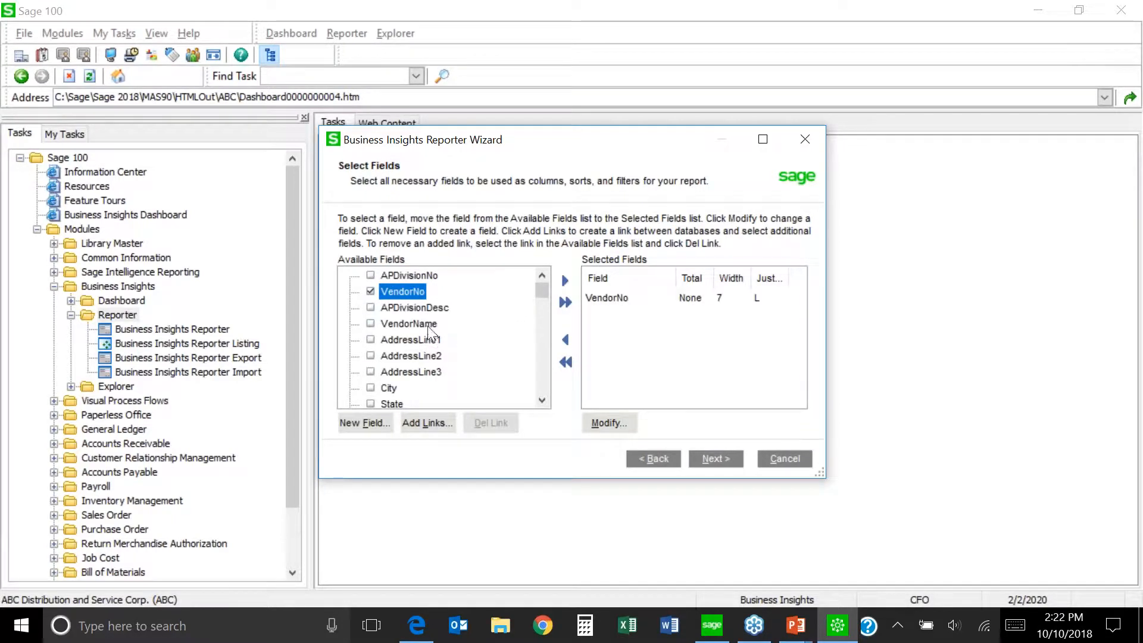
left_click(565, 287)
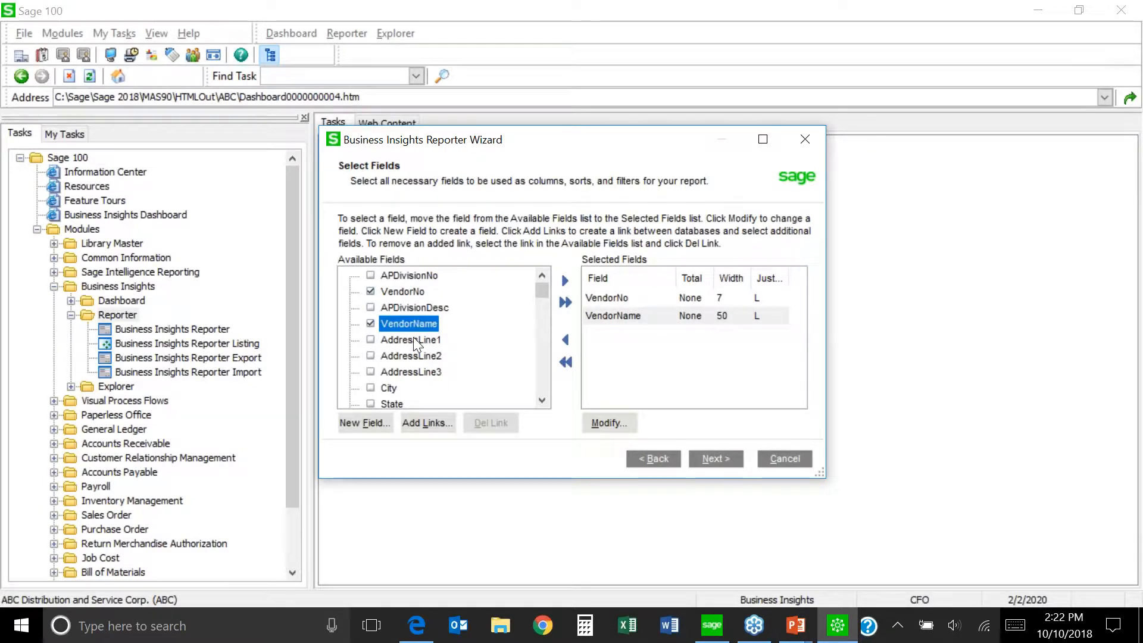
left_click(566, 281)
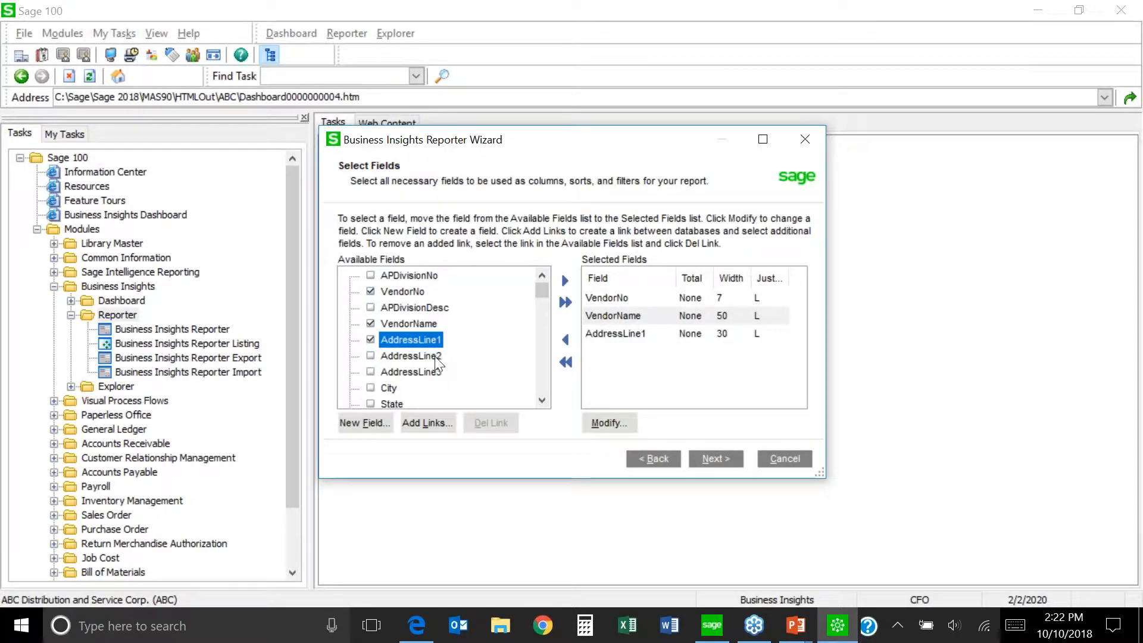
left_click(565, 280)
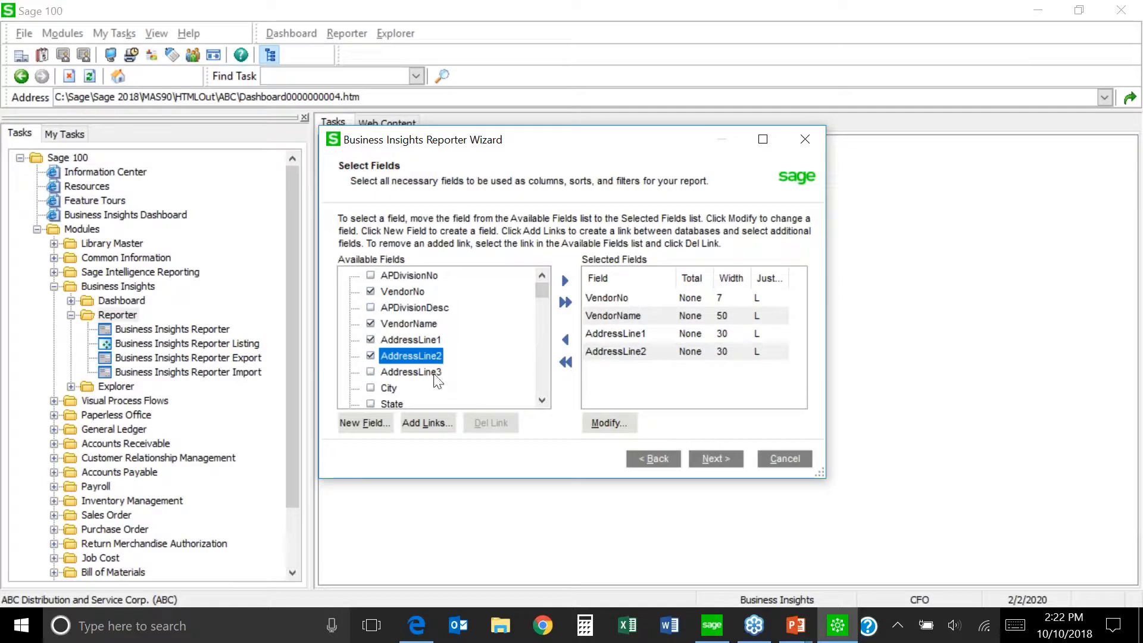
Add the City, State and ZipCode fields to the report's selected fields.
left_click(542, 401)
left_click(542, 401)
left_click(542, 401)
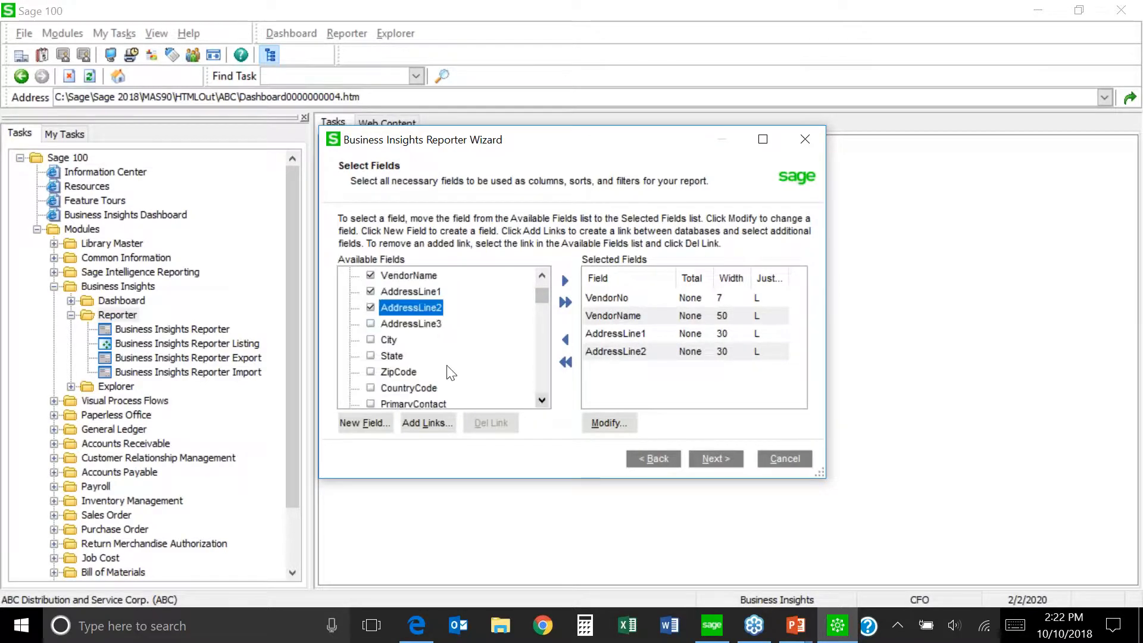
left_click(408, 341)
left_click(565, 281)
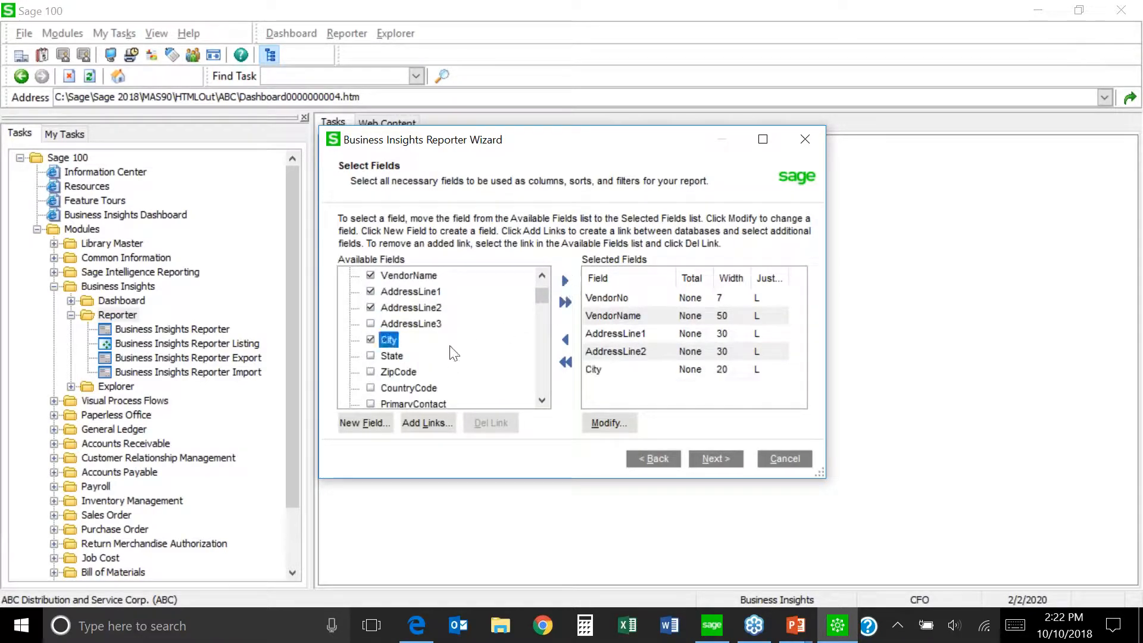
left_click(392, 356)
left_click(565, 281)
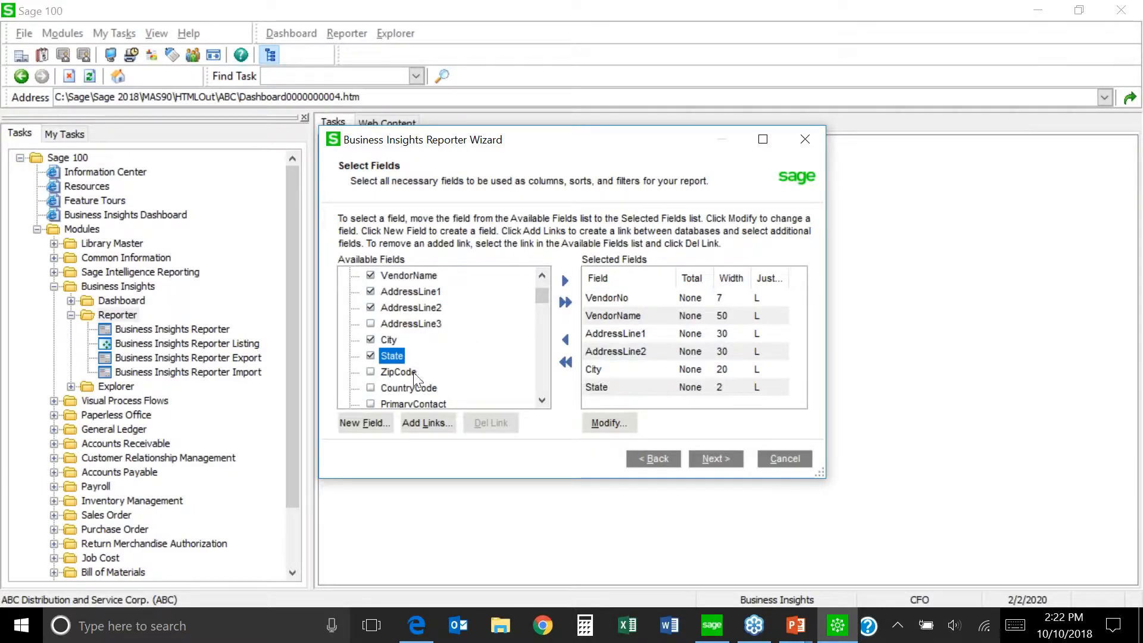
left_click(401, 372)
left_click(565, 281)
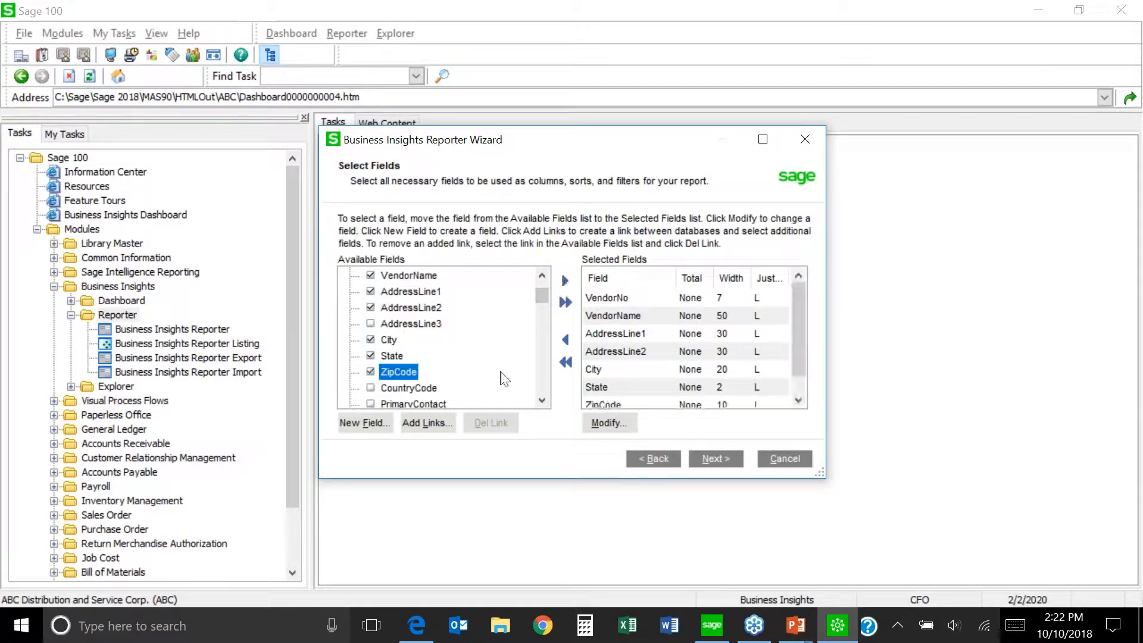
Add the PrimaryContactName field to the report's selected fields.
left_click(540, 399)
left_click(540, 399)
left_click(541, 399)
left_click(540, 399)
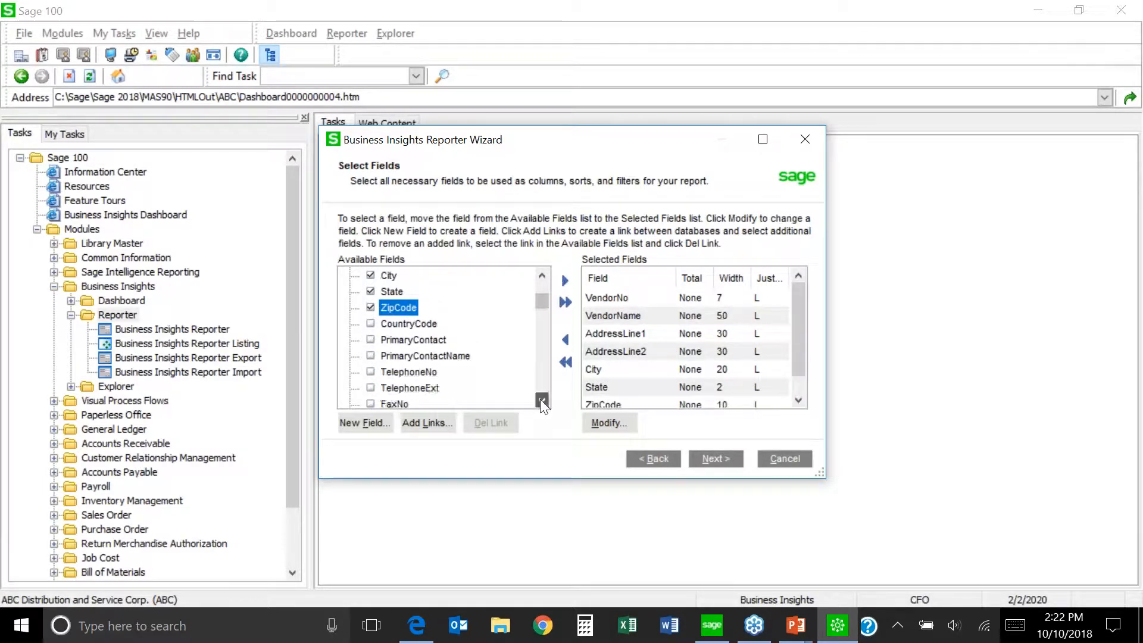
left_click(466, 355)
left_click(565, 280)
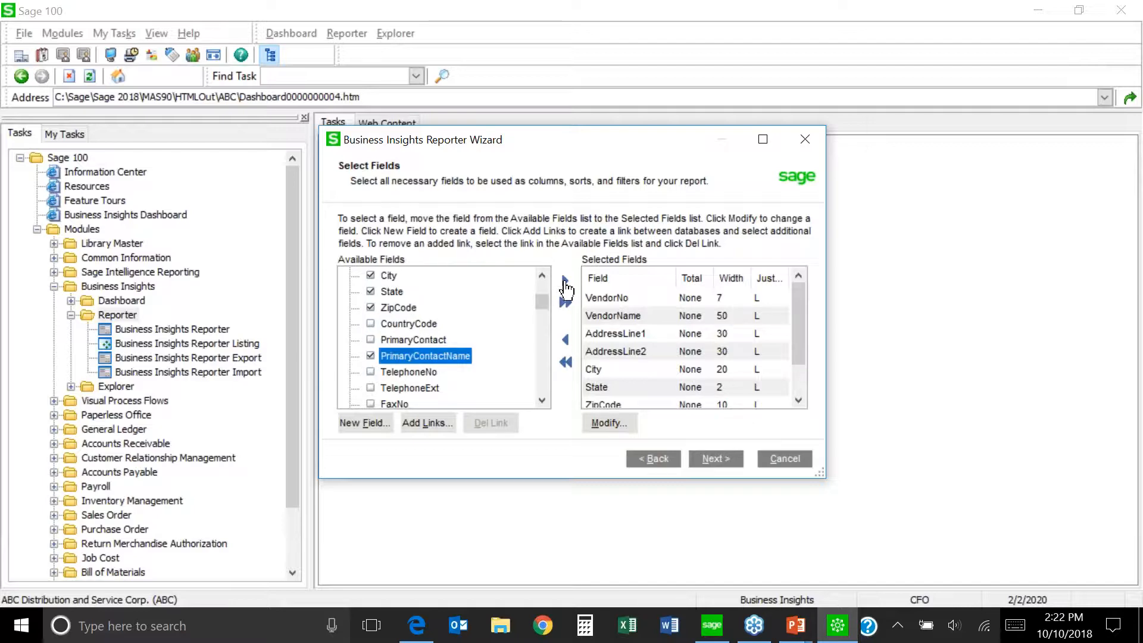
Remove the AddressLine2 field from the report's selected fields.
left_click(764, 141)
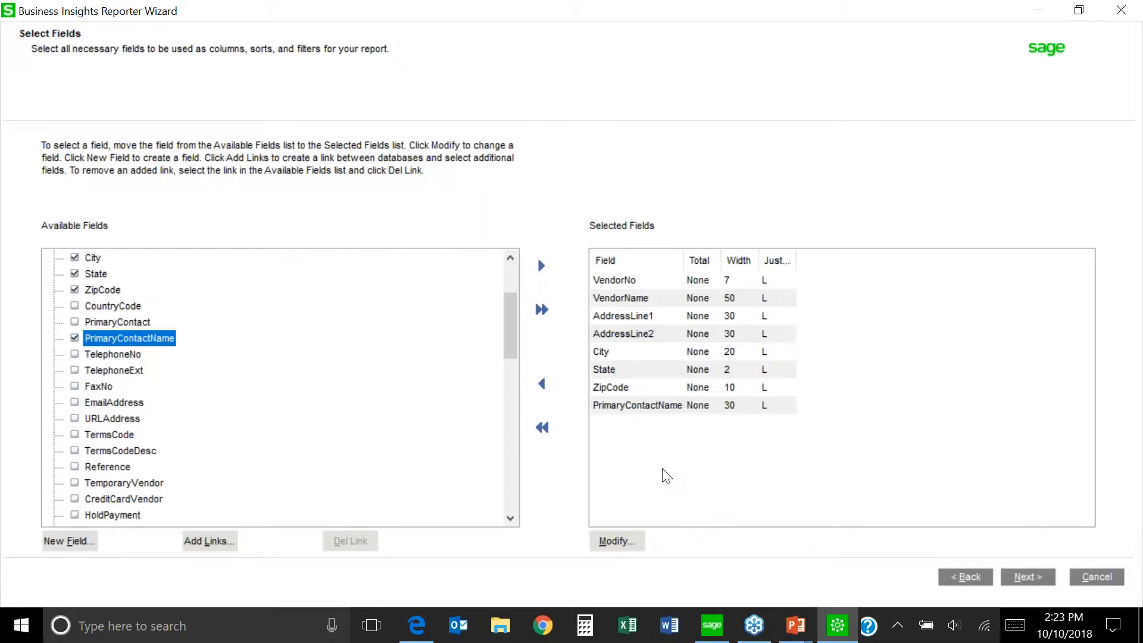
left_click(630, 340)
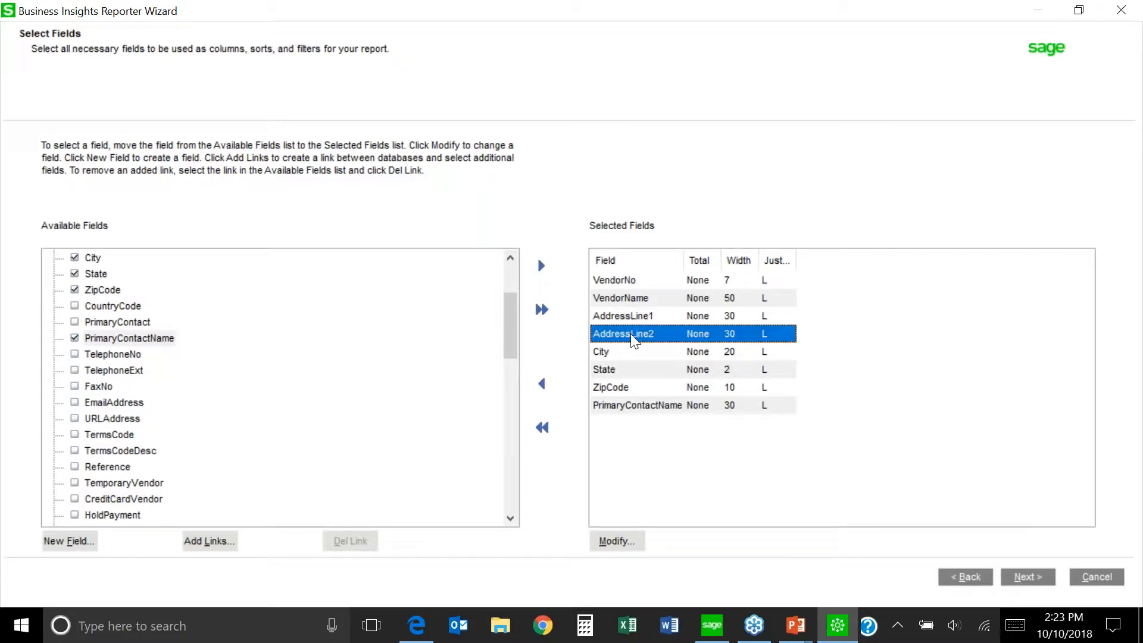
left_click(542, 384)
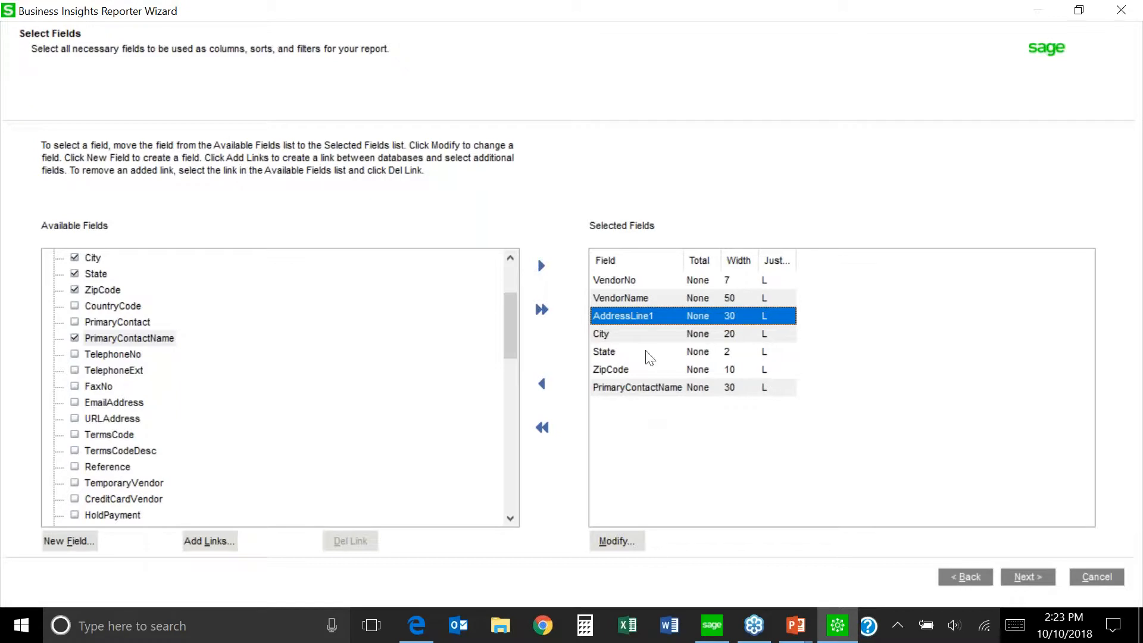
left_click(636, 301)
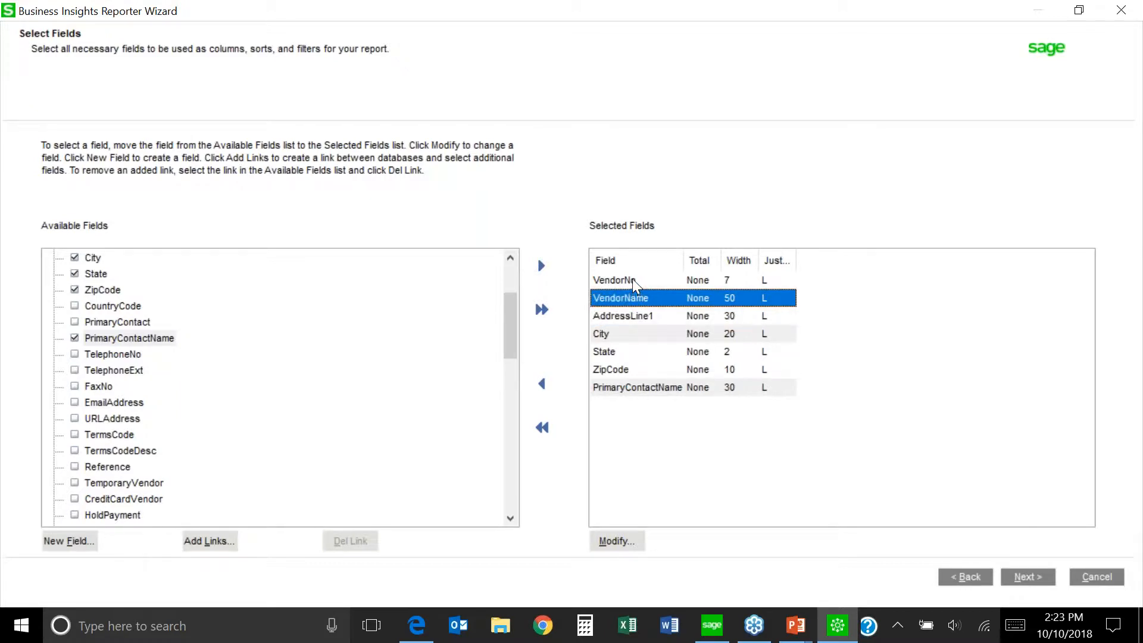
left_click(1079, 10)
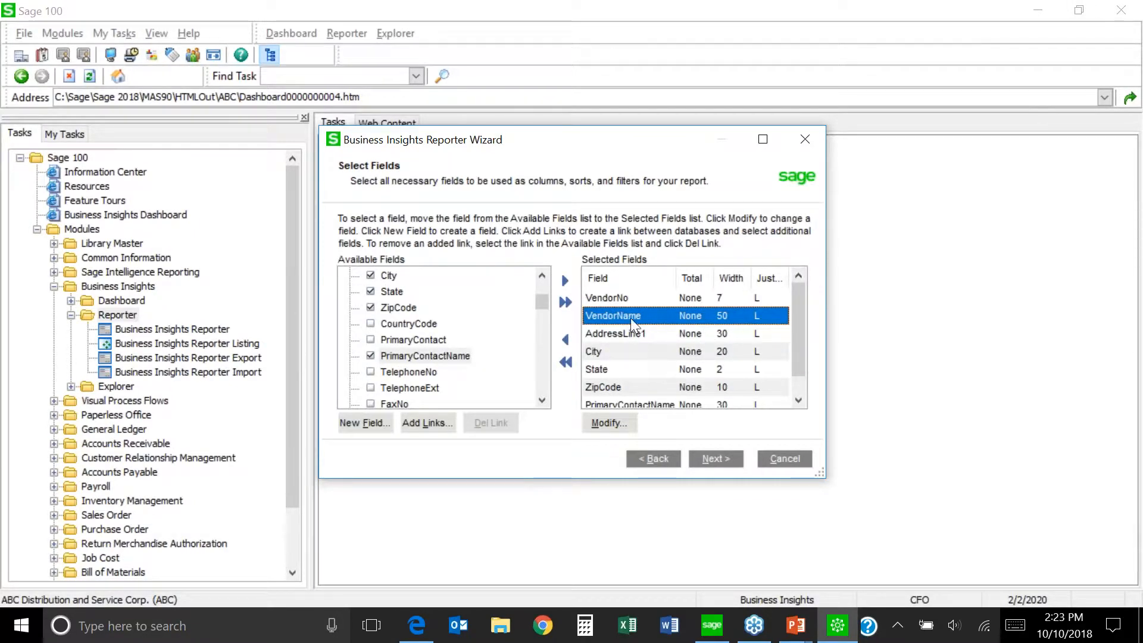
mouse_move(796, 323)
left_mouse_down()
mouse_move(801, 341)
mouse_move(810, 319)
left_mouse_up()
left_click(610, 424)
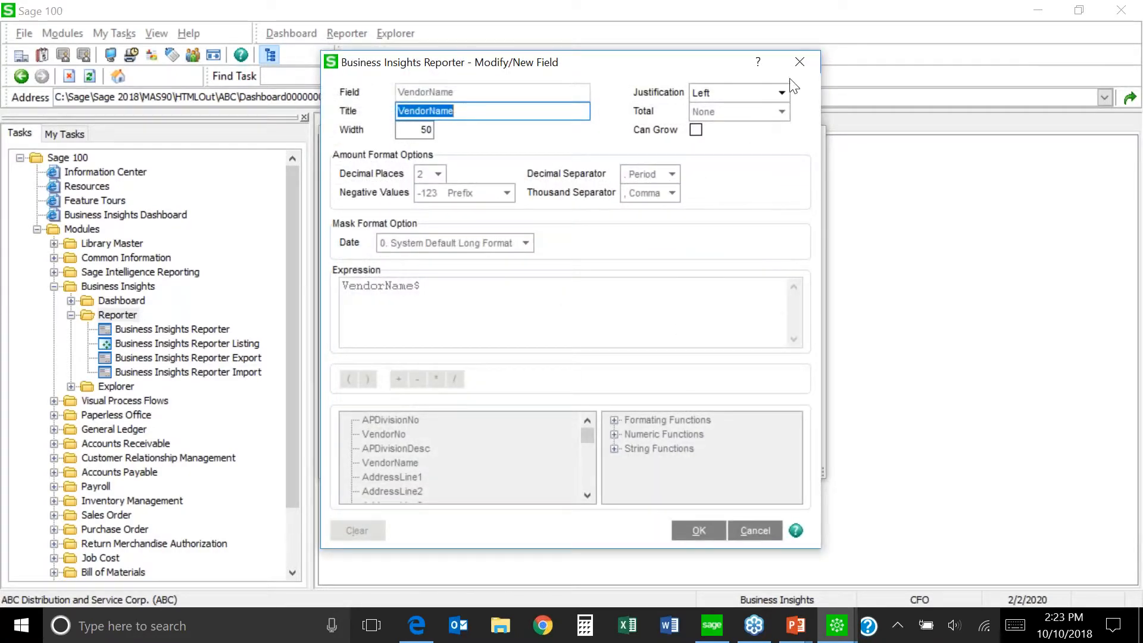
left_click(806, 60)
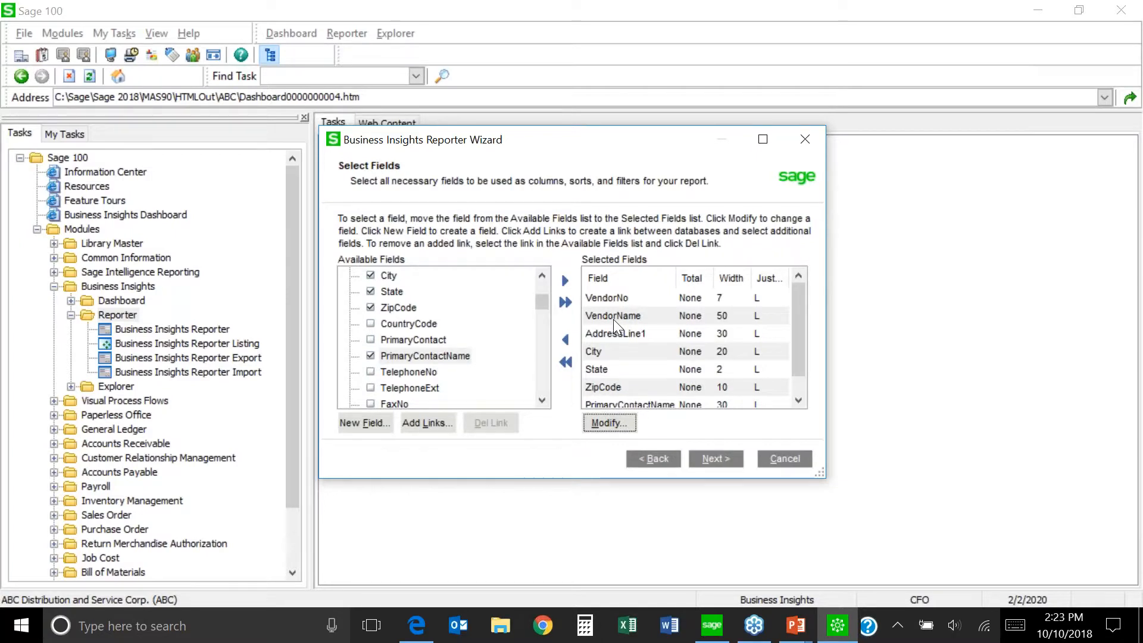
Modify the VendorName field, setting its width to 25 and its title to Name.
left_click(644, 319)
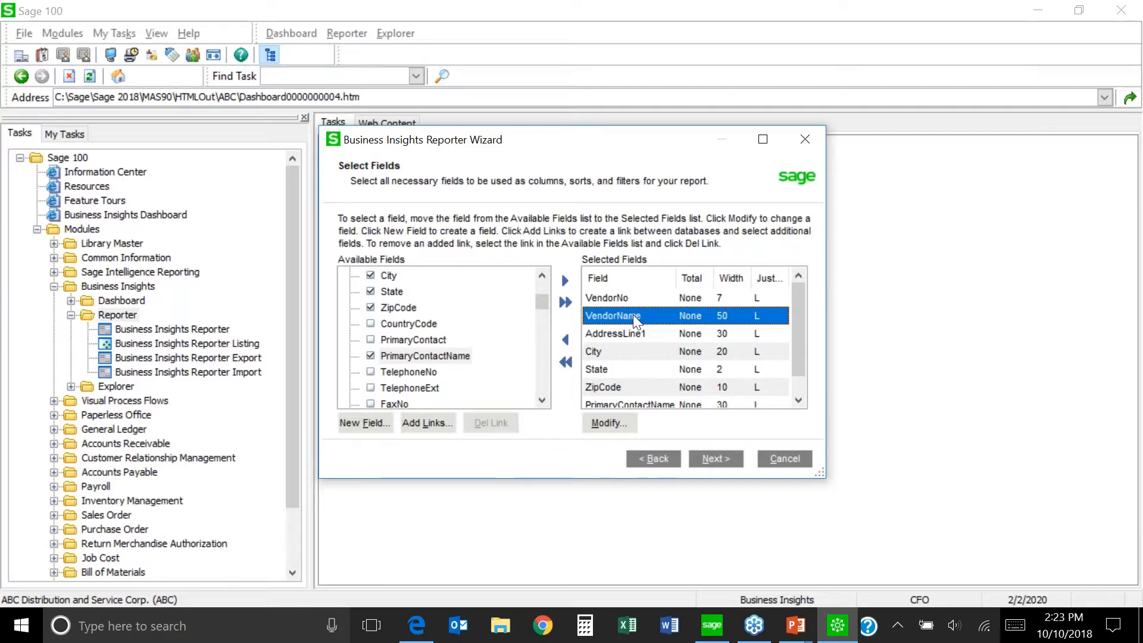
left_click(606, 424)
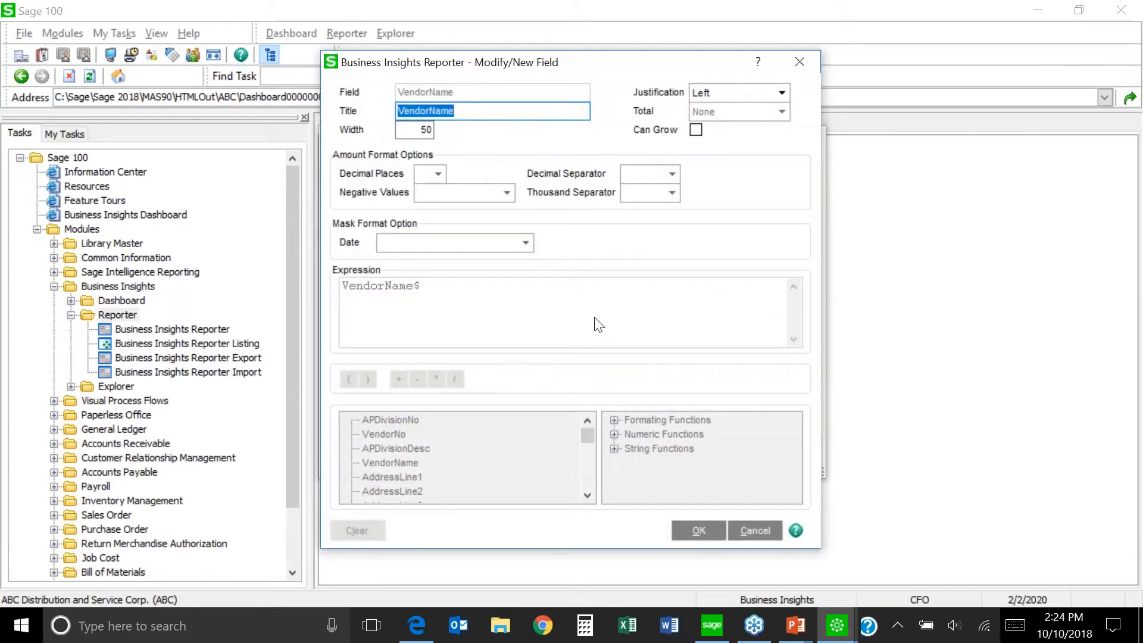
key("Tab")
type("25")
left_click(490, 136)
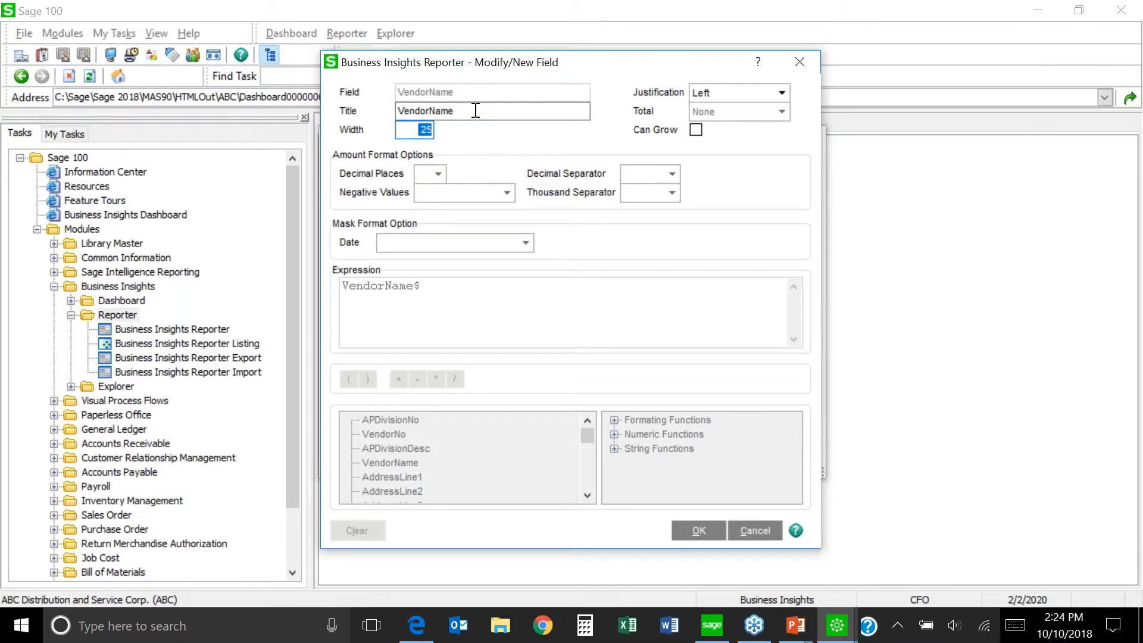
left_click_drag(476, 111, 379, 110)
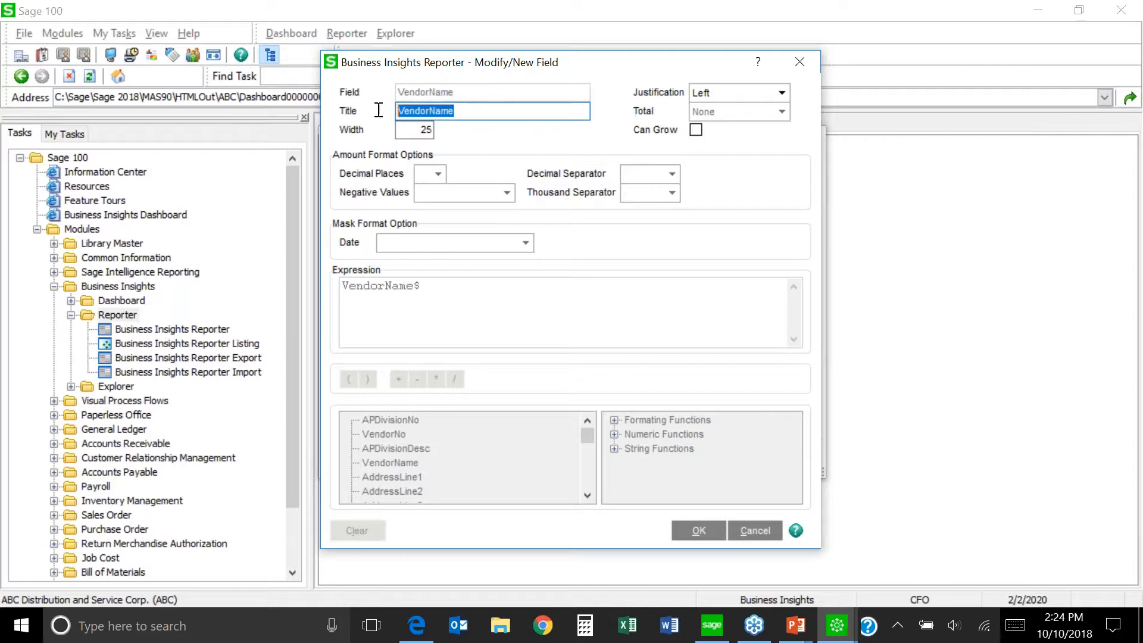
type("Name")
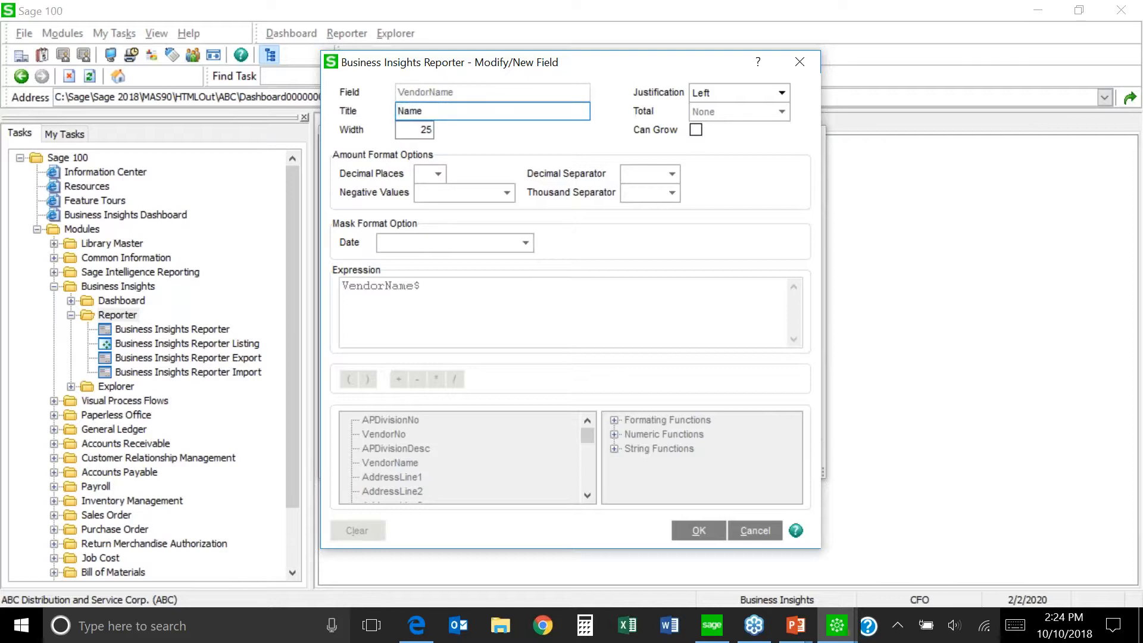
left_click(782, 93)
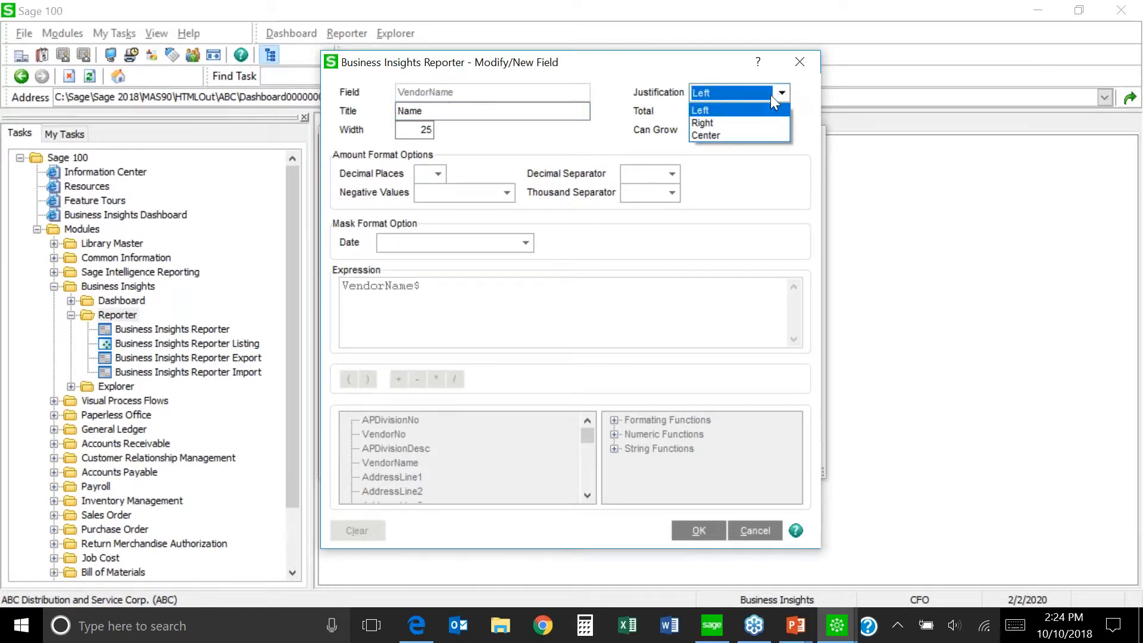
left_click(638, 74)
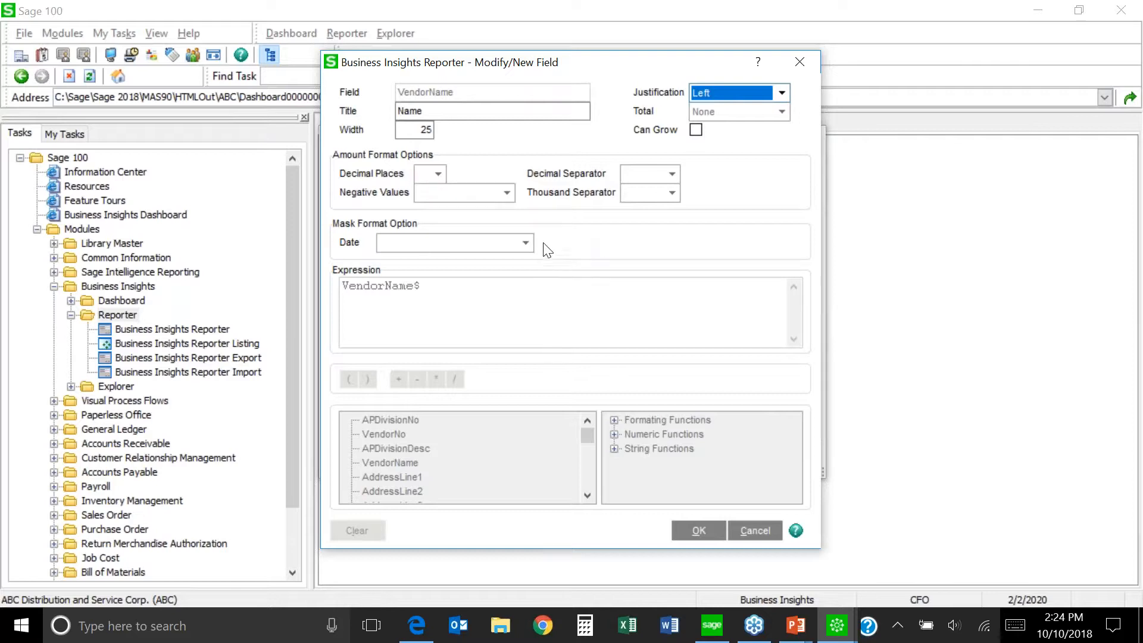
left_click(699, 532)
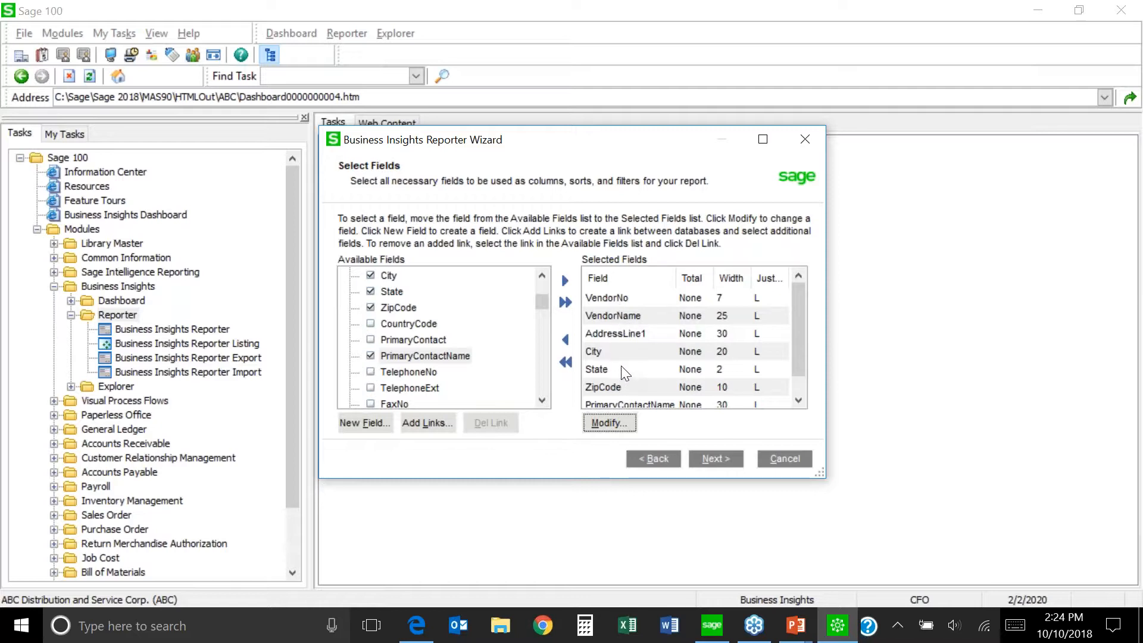
Modify the AddressLine1 field, setting its width to 20 and shortening its title to Address.
left_click(607, 333)
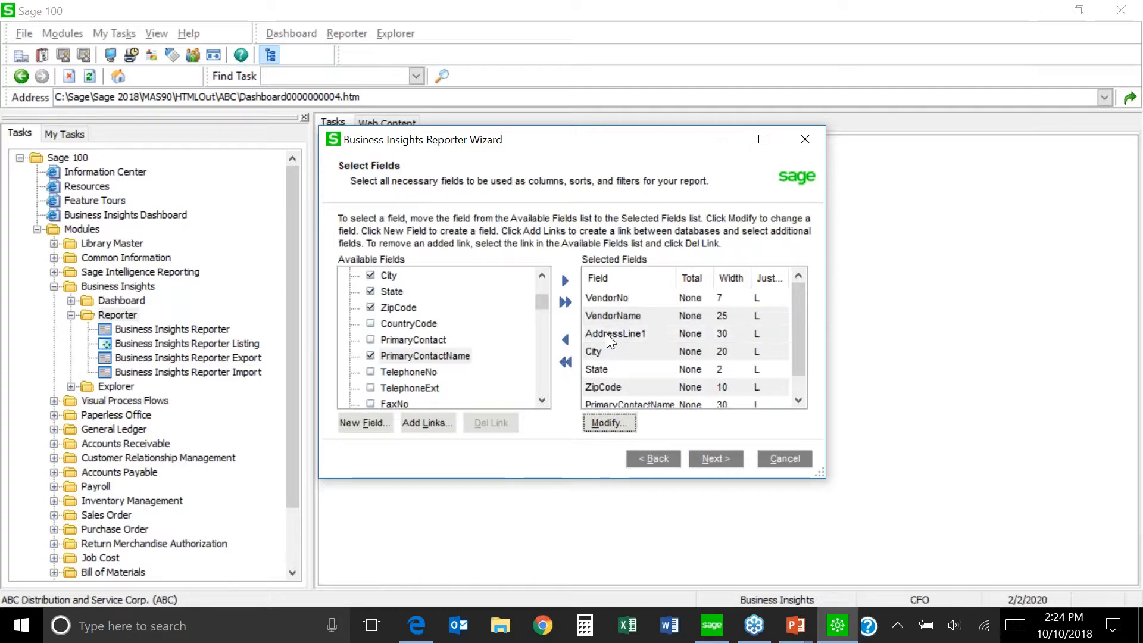
left_click(609, 420)
key("Tab")
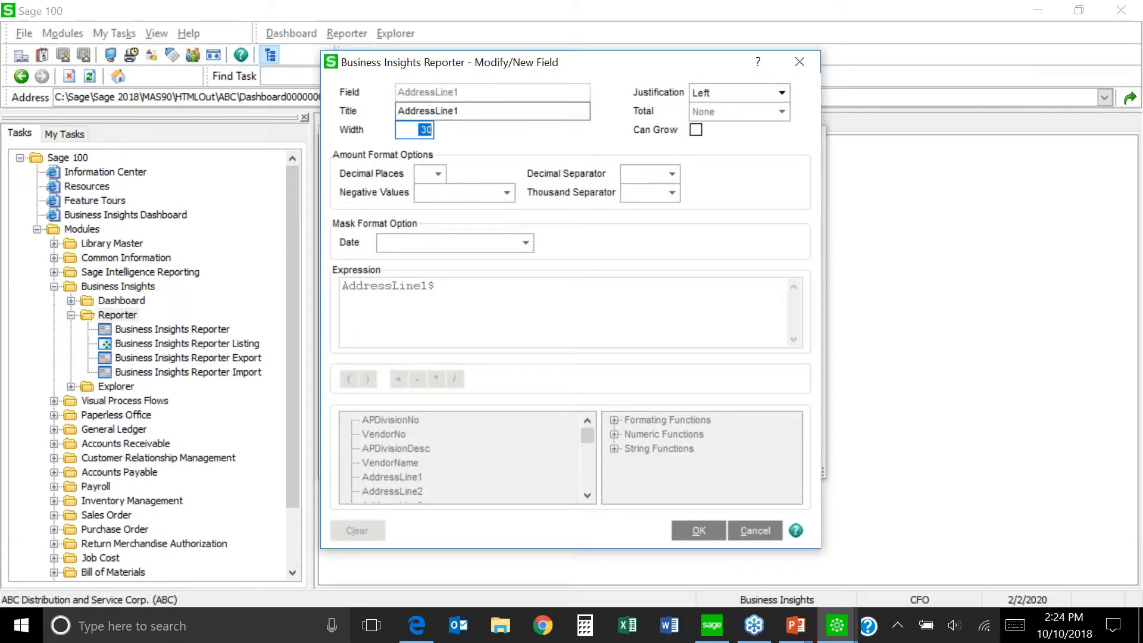
type("20")
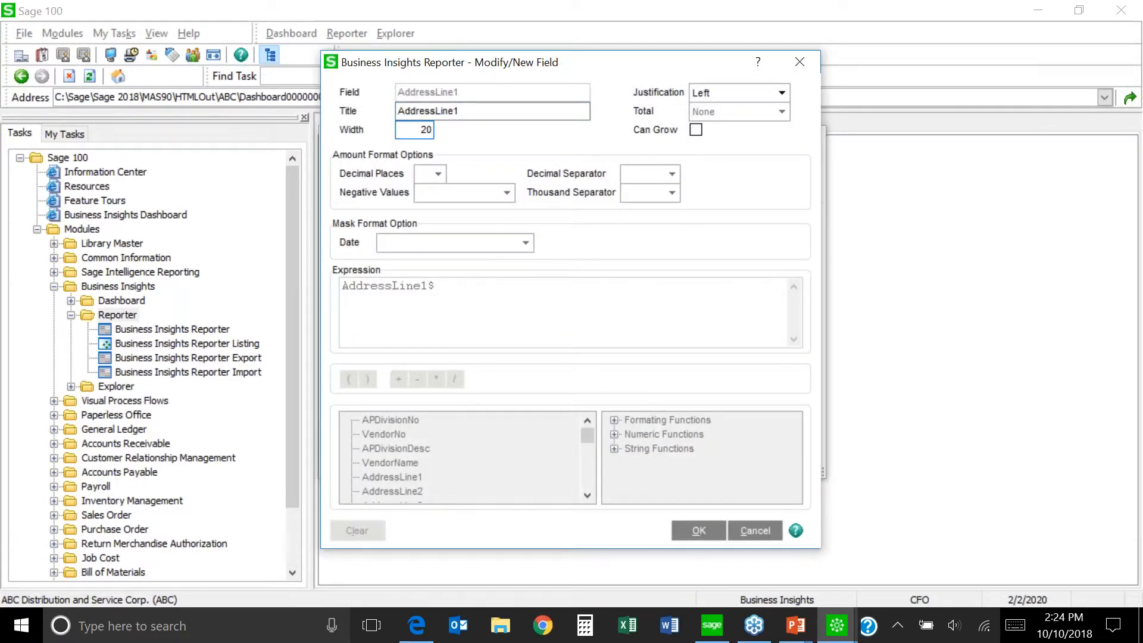
left_click(478, 111)
key("BackSpace")
key("BackSpace")
key("BackSpace")
key("BackSpace")
key("BackSpace")
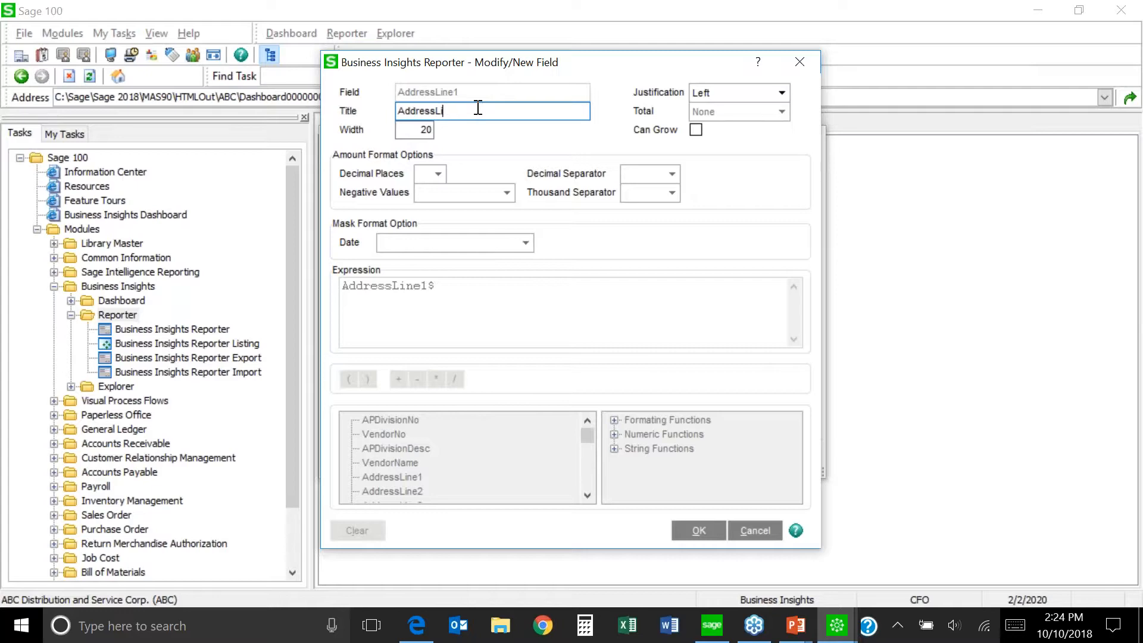
left_click(699, 530)
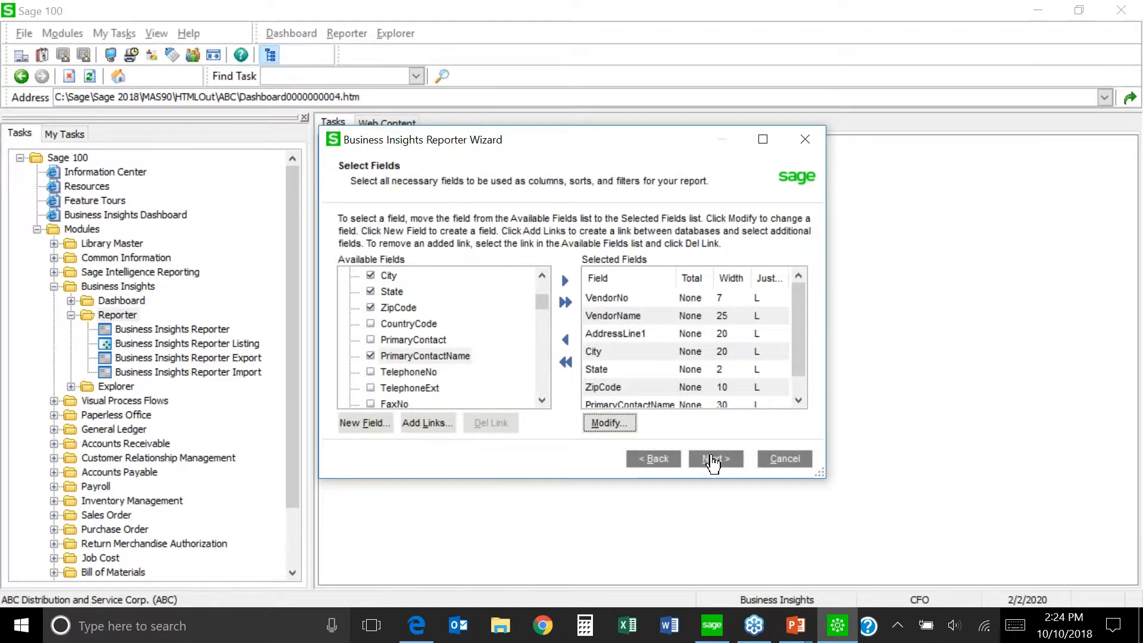
Sort the report by VendorName in ascending order with no break and continue to the group definition.
left_click(712, 460)
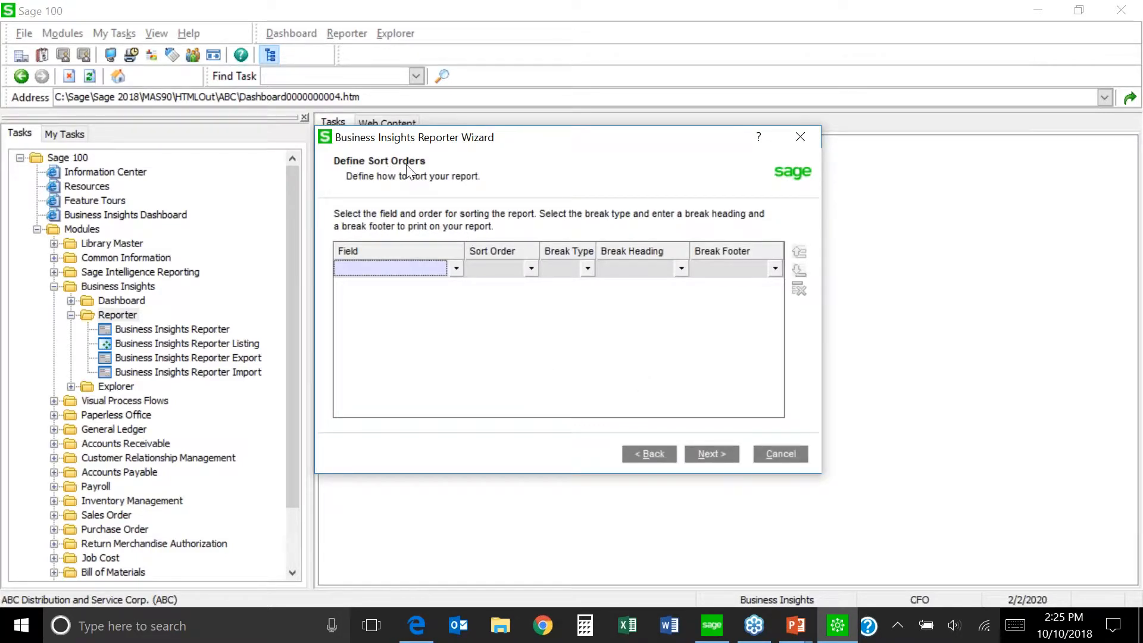
left_click(454, 269)
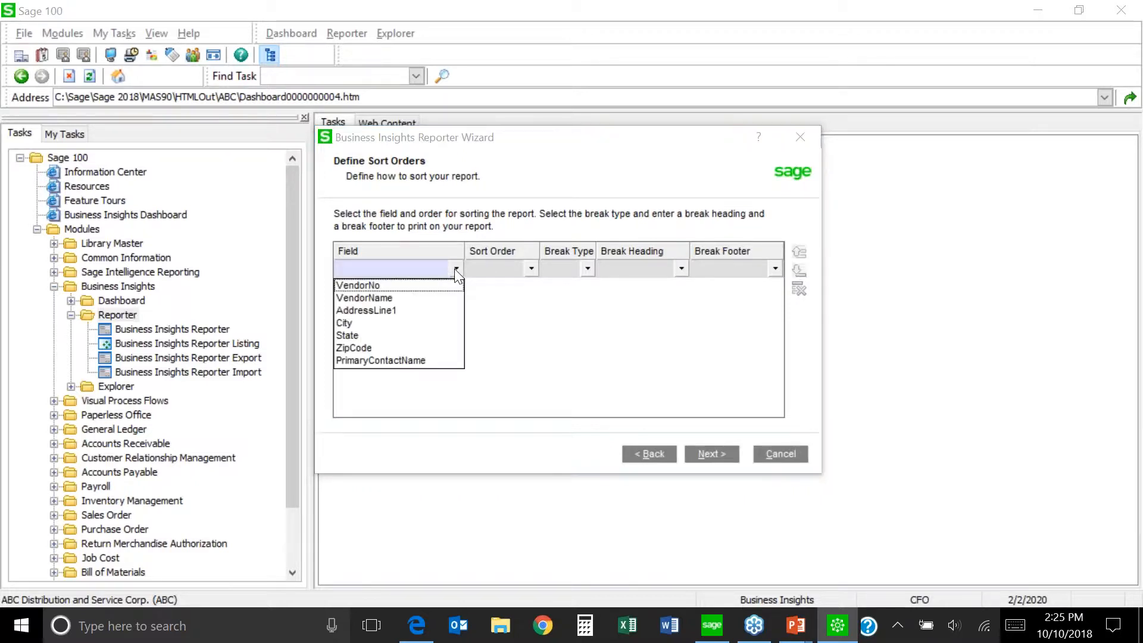
left_click(380, 298)
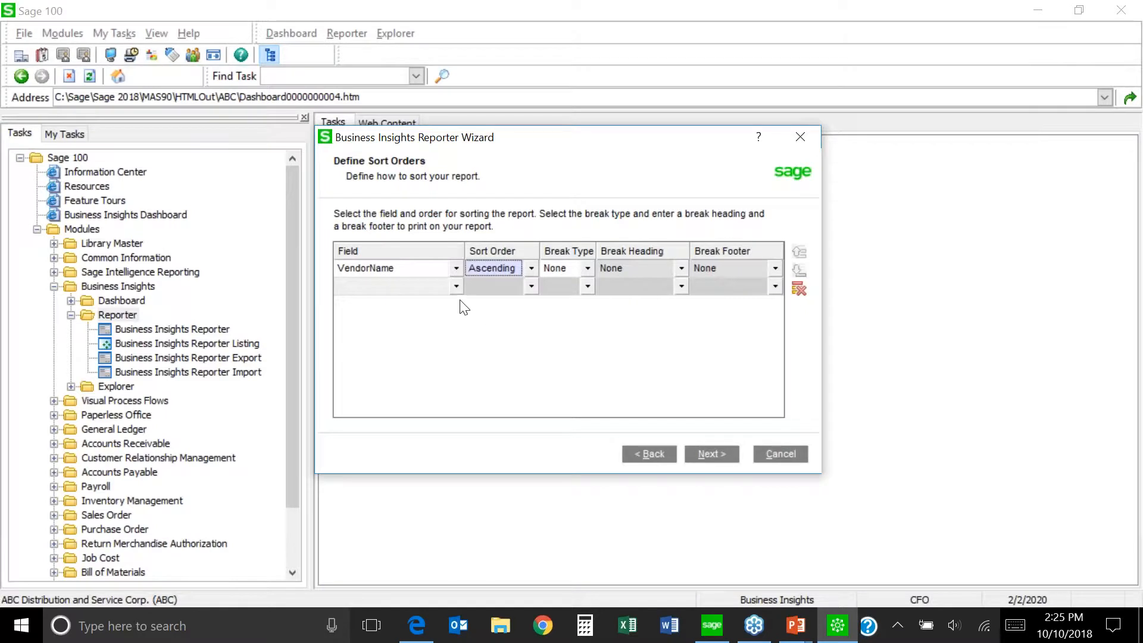
left_click(533, 269)
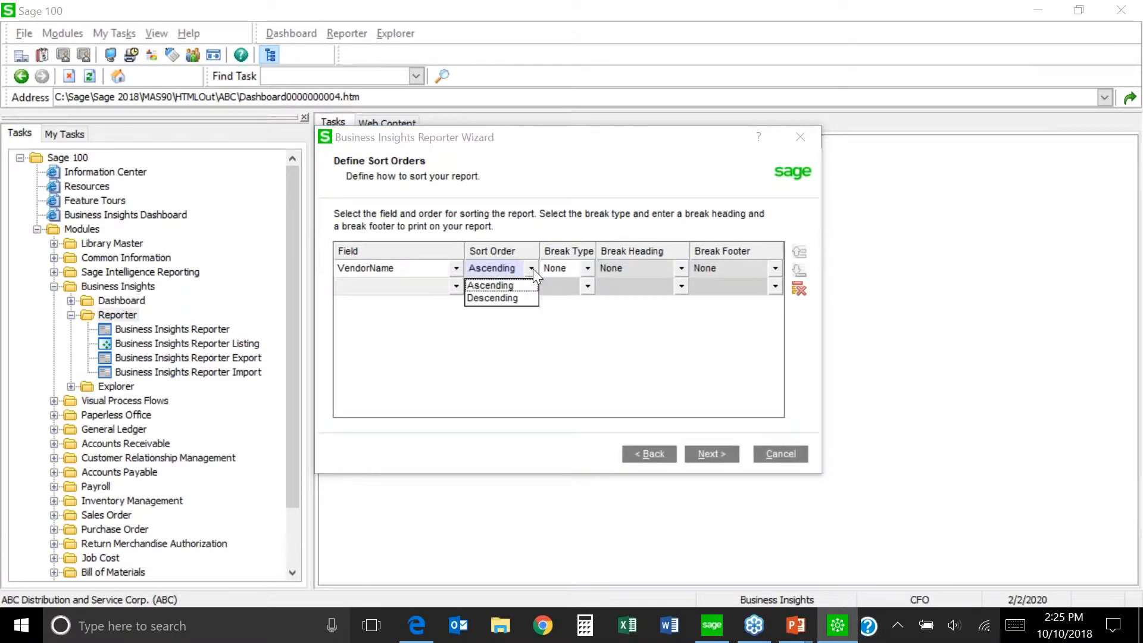
left_click(534, 267)
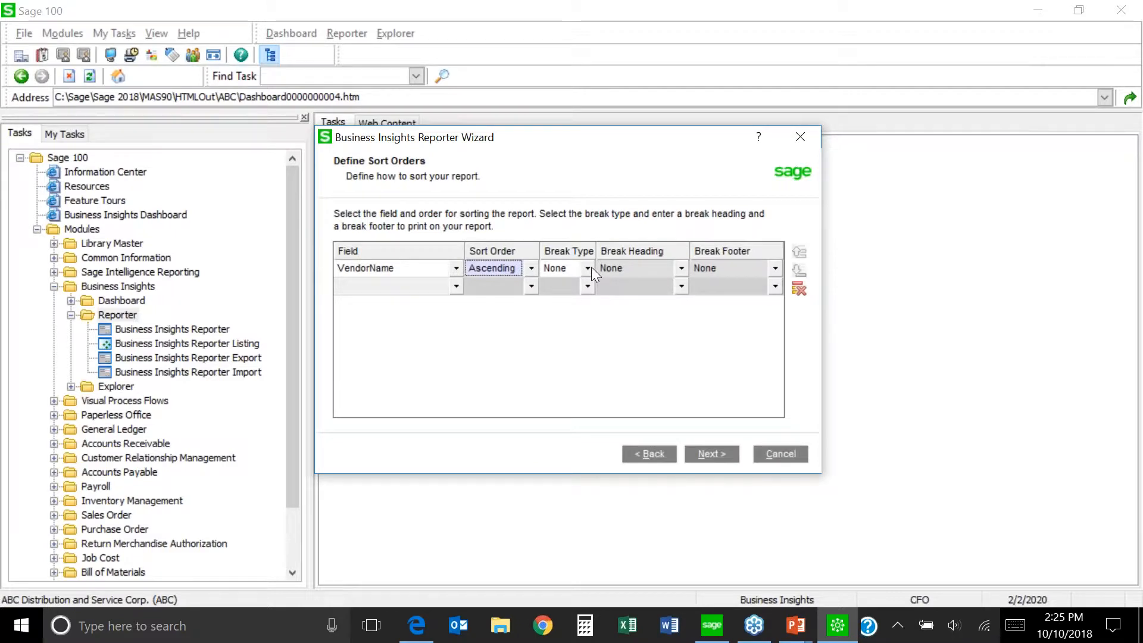
left_click(715, 457)
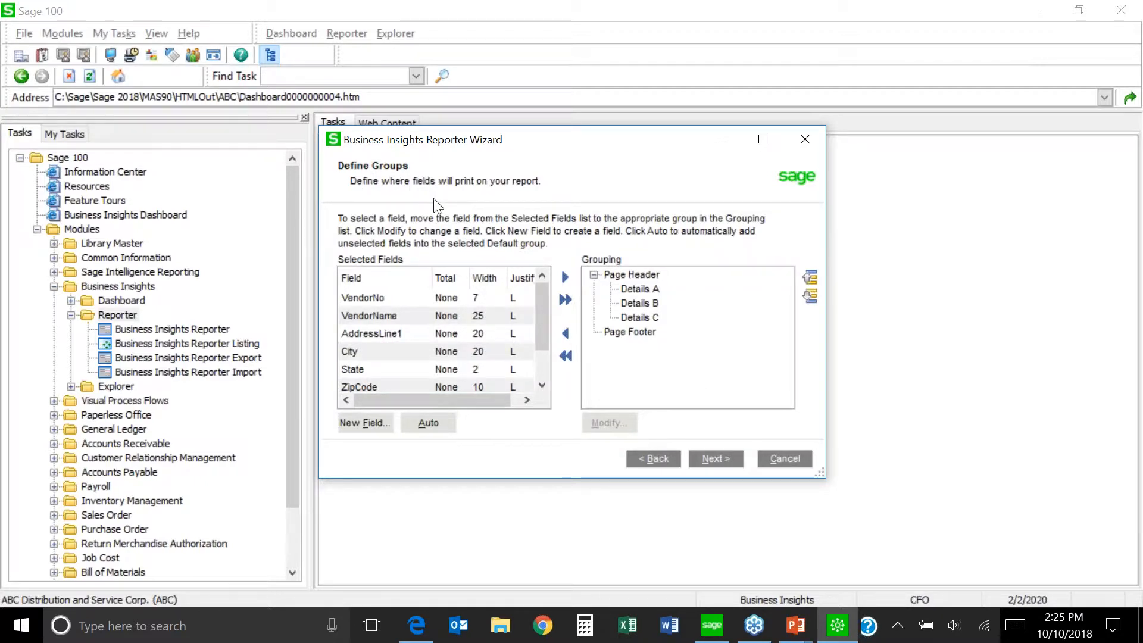
Accept the default groups, filters, report options and report chain to reach the role selection.
left_click(716, 459)
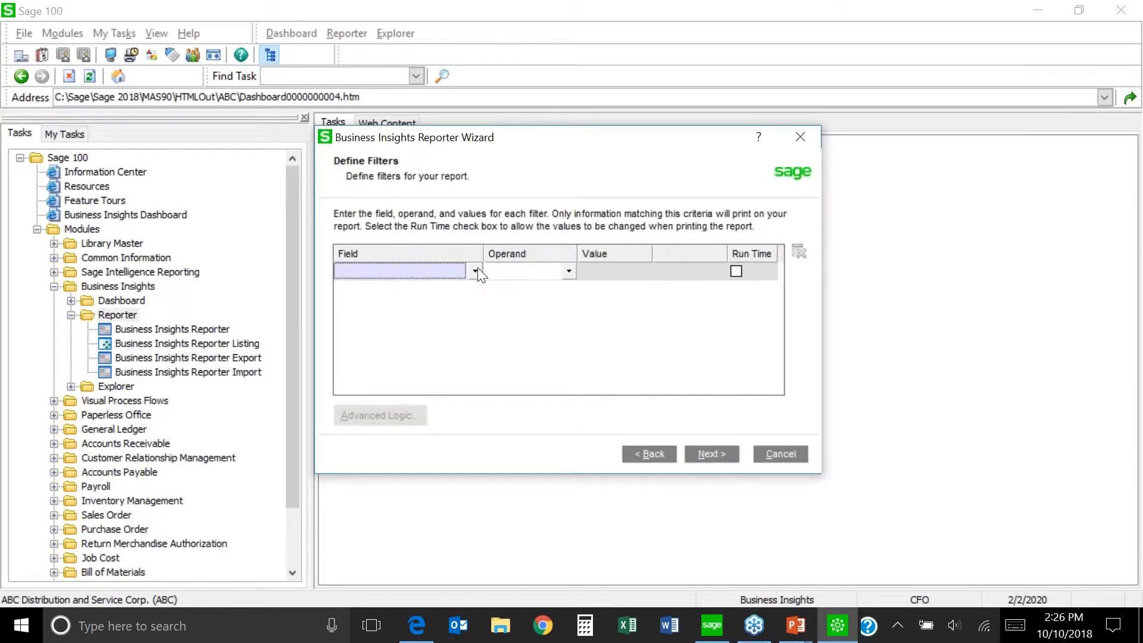
left_click(707, 457)
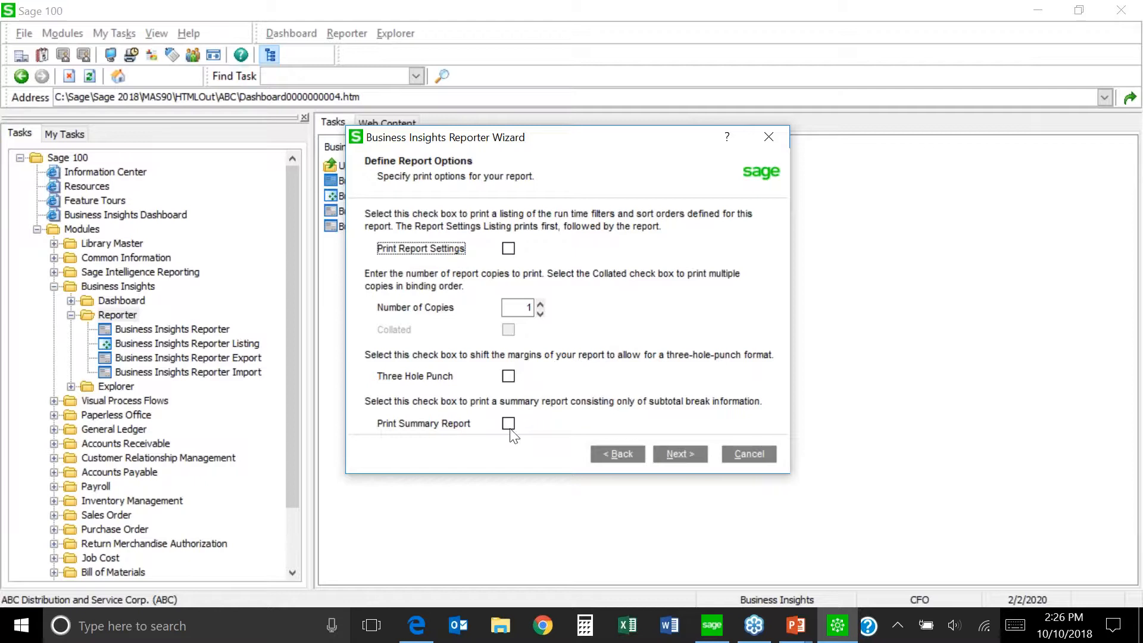
left_click(684, 458)
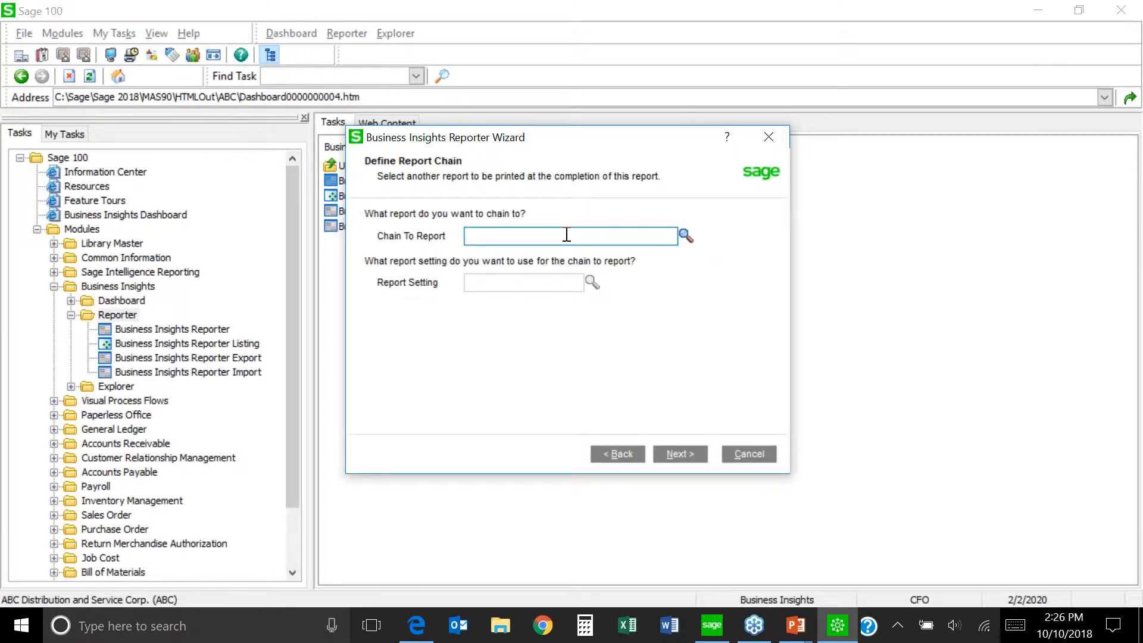
left_click(681, 455)
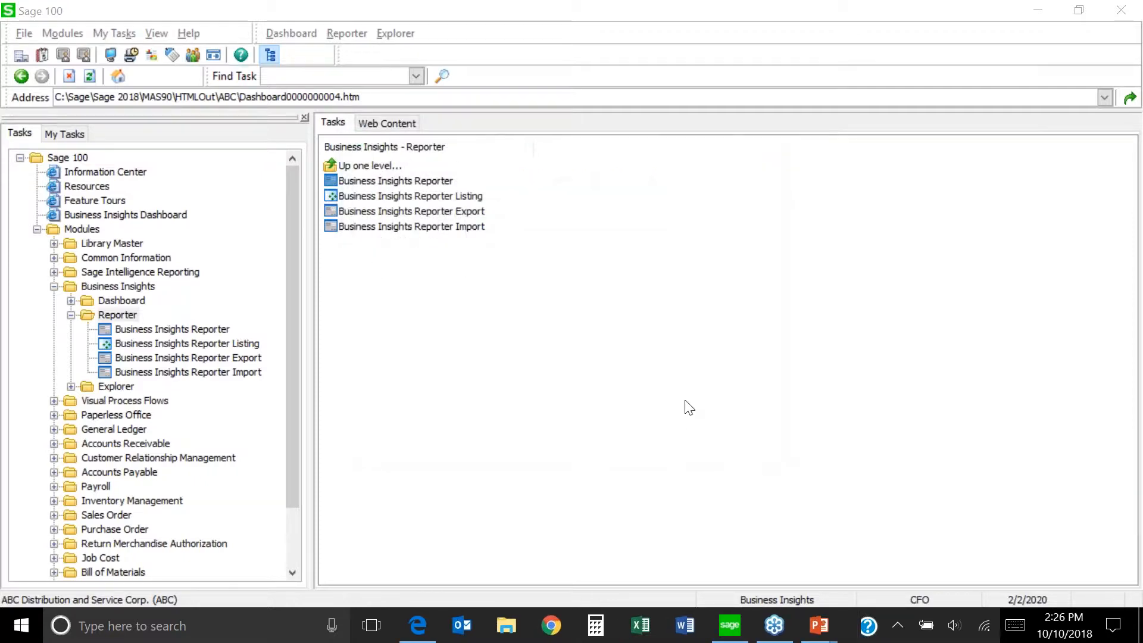
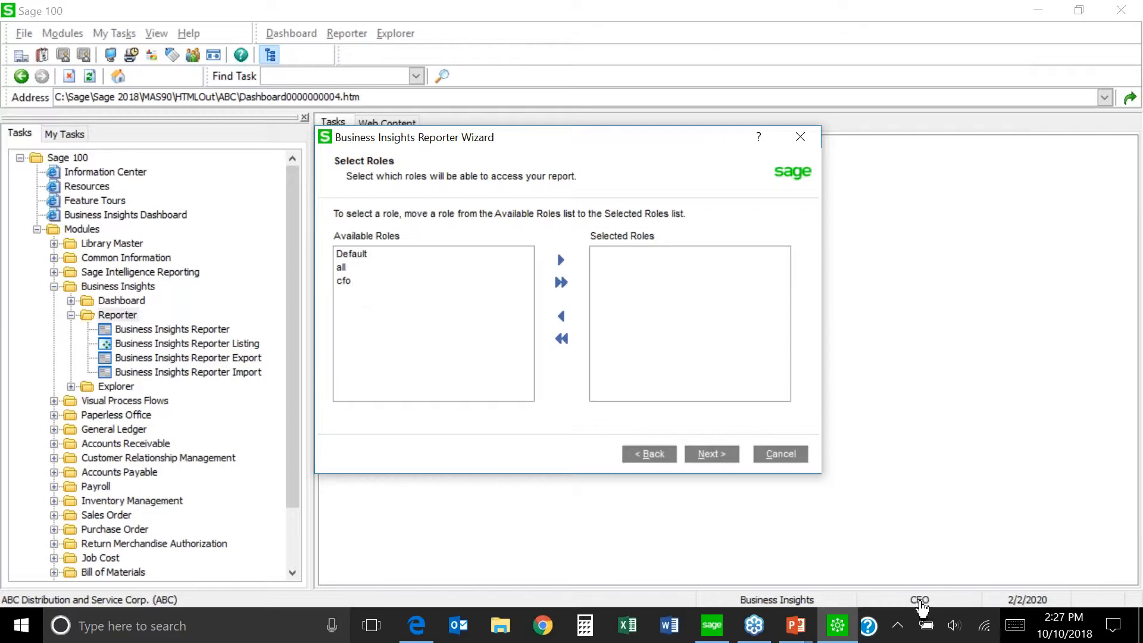
Give the cfo role access to the report and continue to the wizard's completion page.
left_click(347, 282)
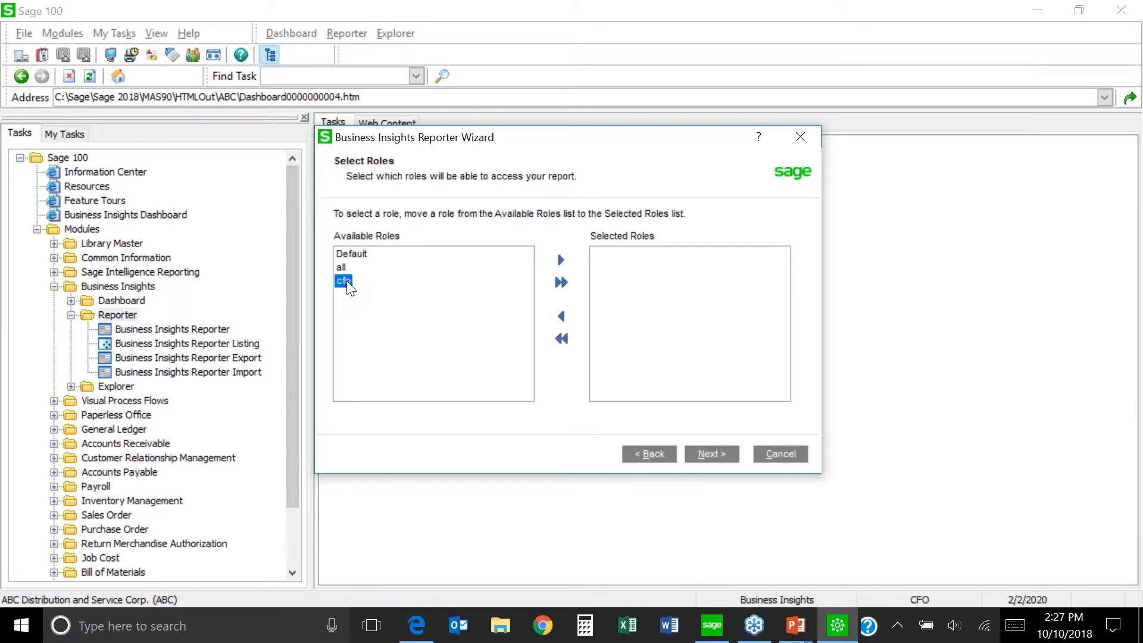
left_click(560, 262)
left_click(720, 457)
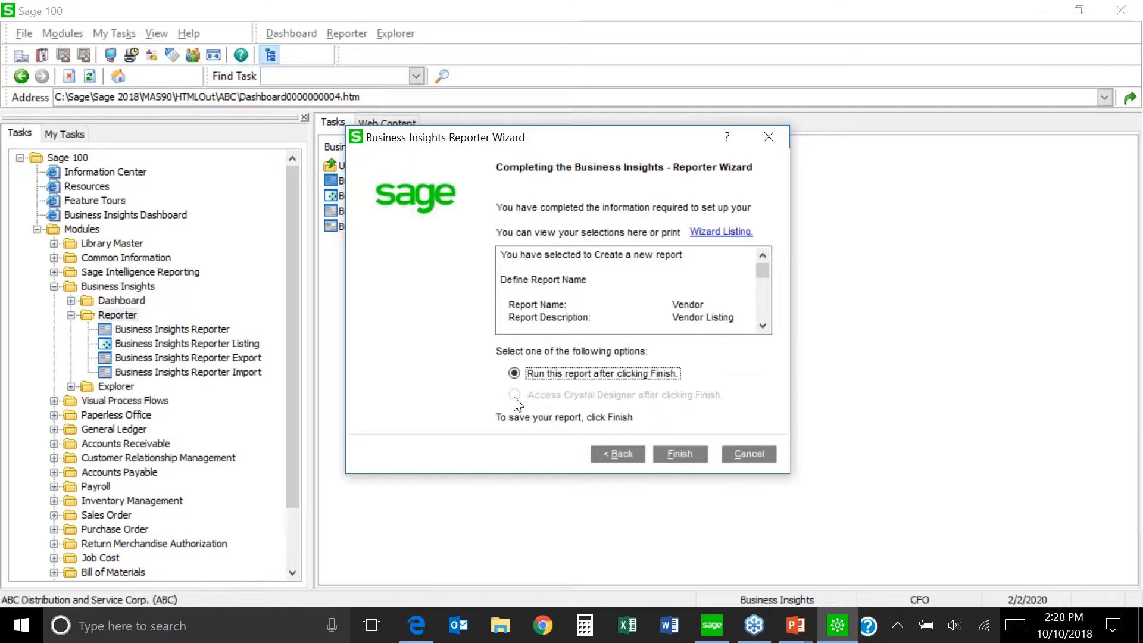
Finish the wizard with the option to run the report and reposition the Vendor report window.
left_click(675, 459)
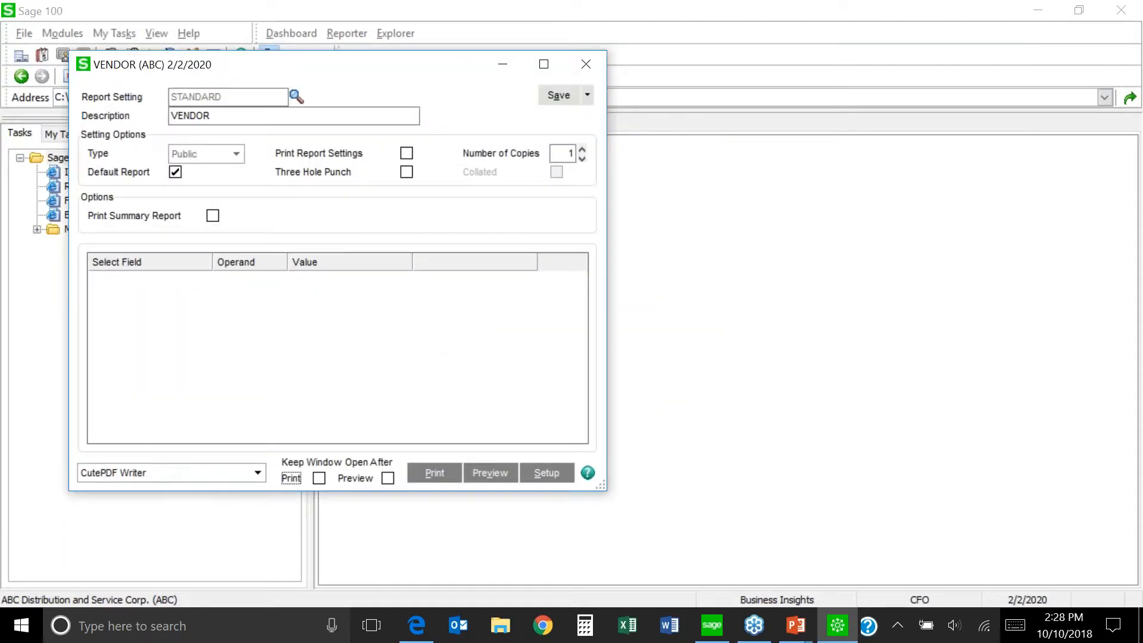
left_click_drag(421, 69, 517, 71)
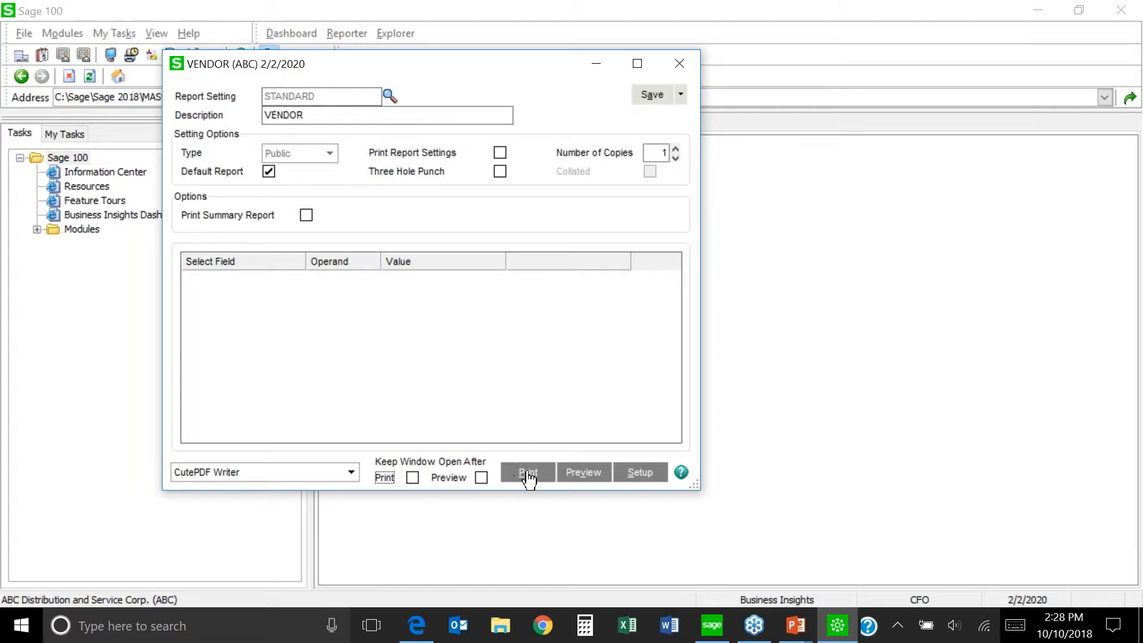
Preview the vendor report enlarged, keeping its settings window open after preview, review the page, and close both windows.
left_click(481, 477)
left_click(584, 479)
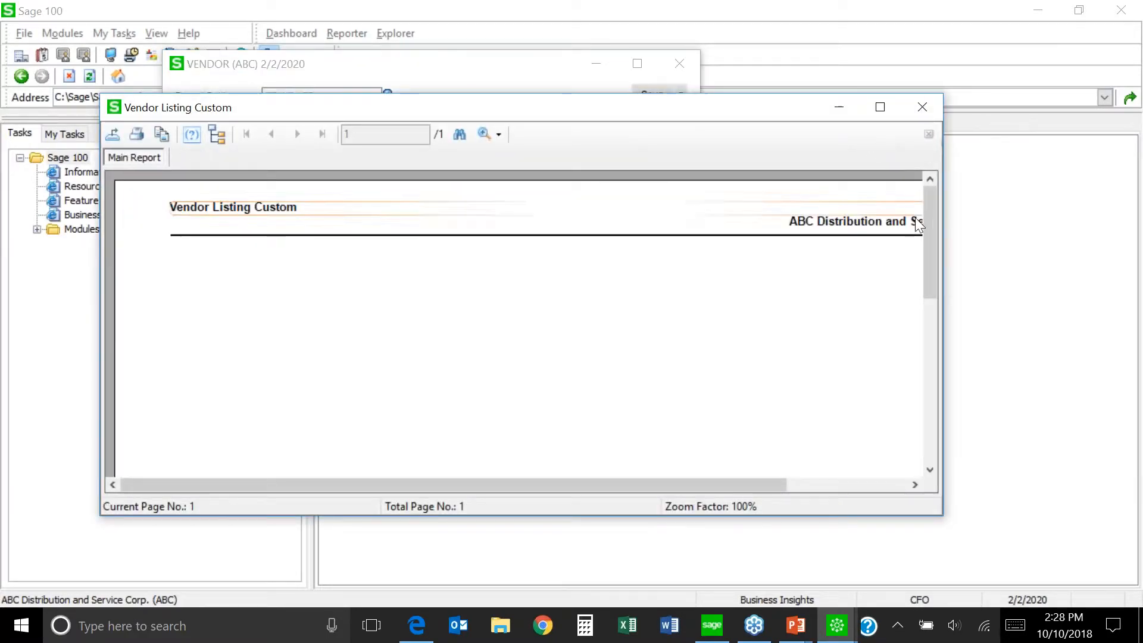
left_click_drag(929, 237, 929, 184)
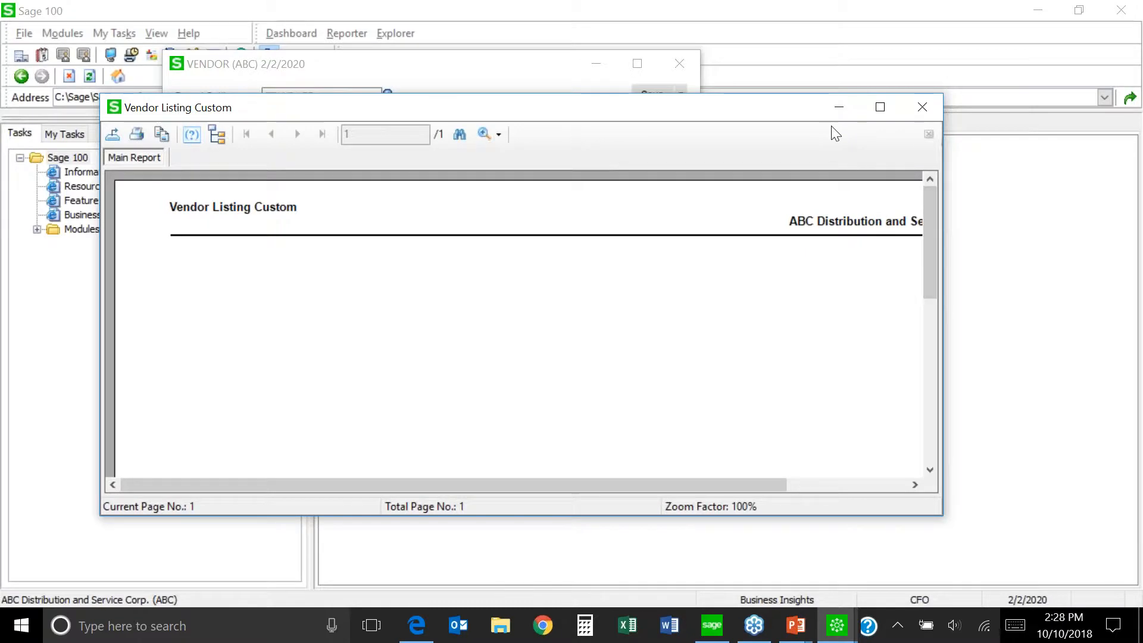
left_click(881, 107)
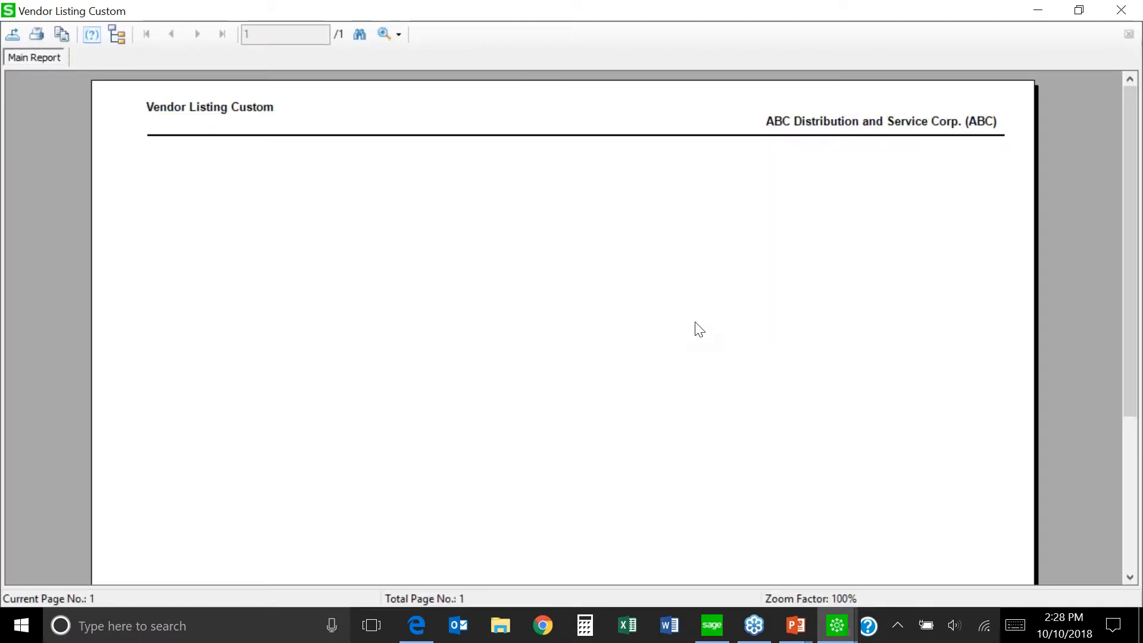
scroll(698, 327, "down", 5)
scroll(698, 327, "up", 5)
left_click(1124, 12)
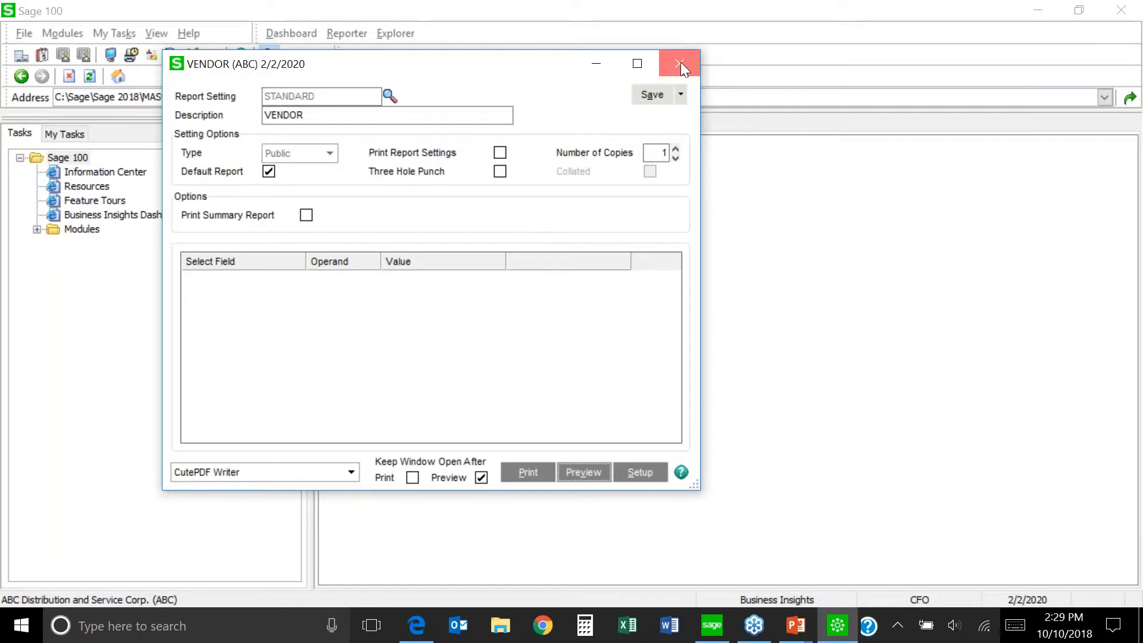
left_click(681, 62)
Open the Business Insights Reporter from the Business Insights module's Reporter tasks.
left_click(83, 231)
left_click(87, 231)
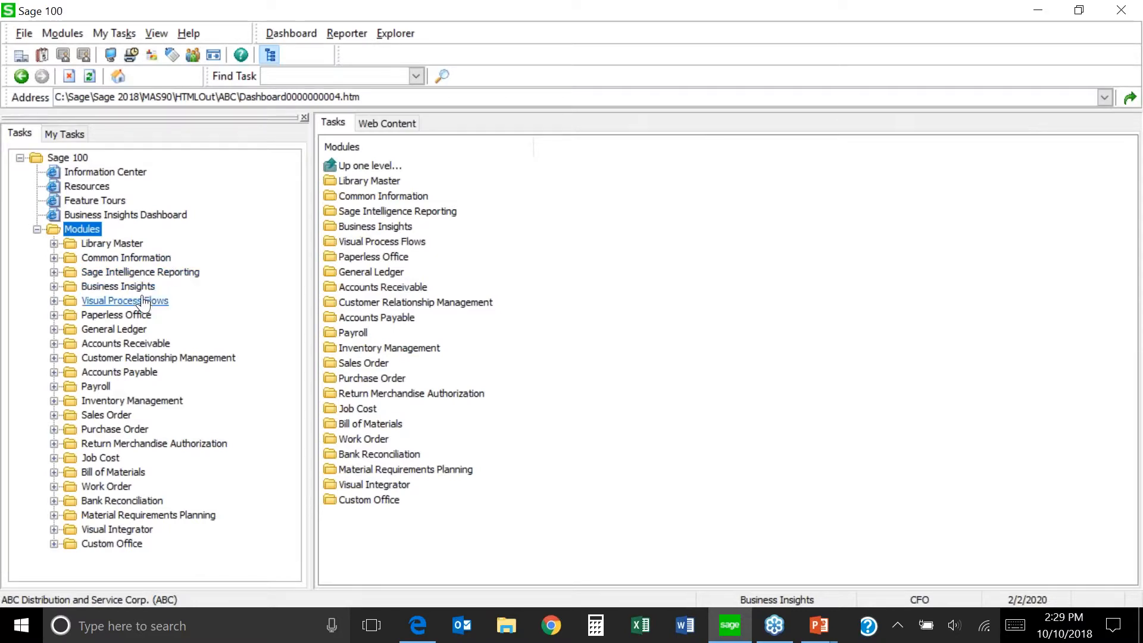
left_click(145, 290)
left_click(373, 203)
double_click(373, 202)
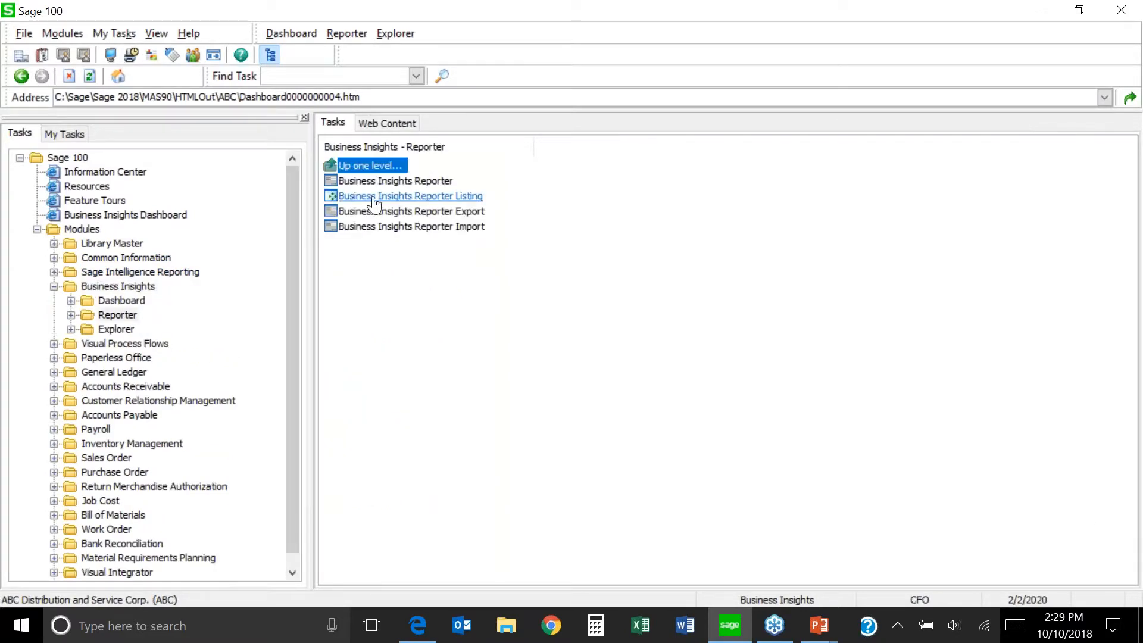
double_click(422, 182)
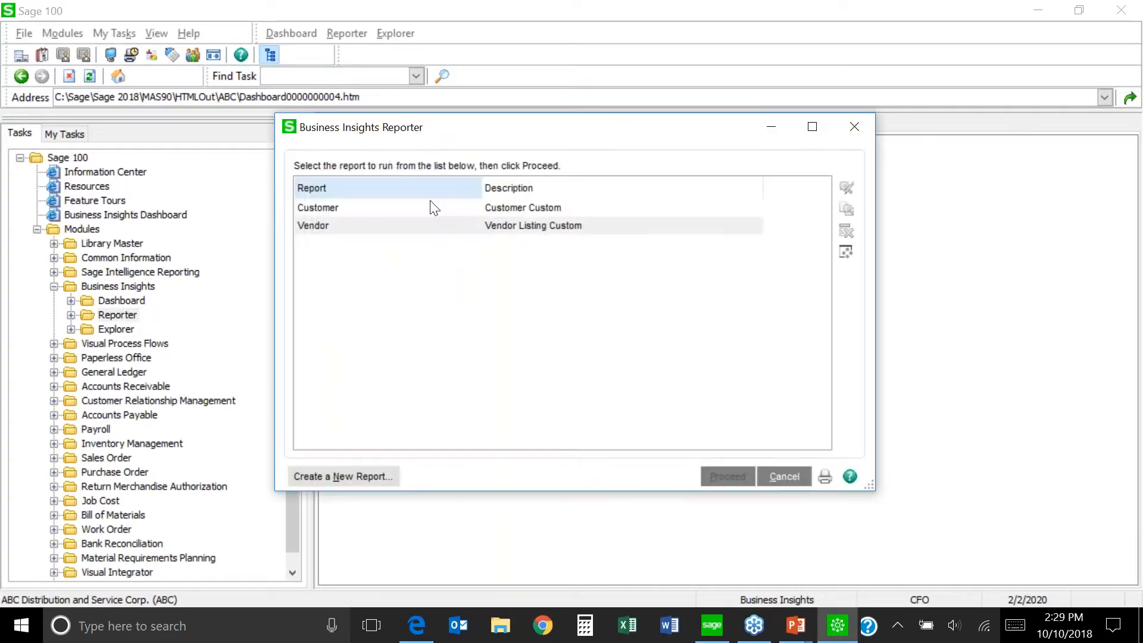
Run the Customer report as a preview, view its second page with the customer listing, and close the preview.
double_click(357, 208)
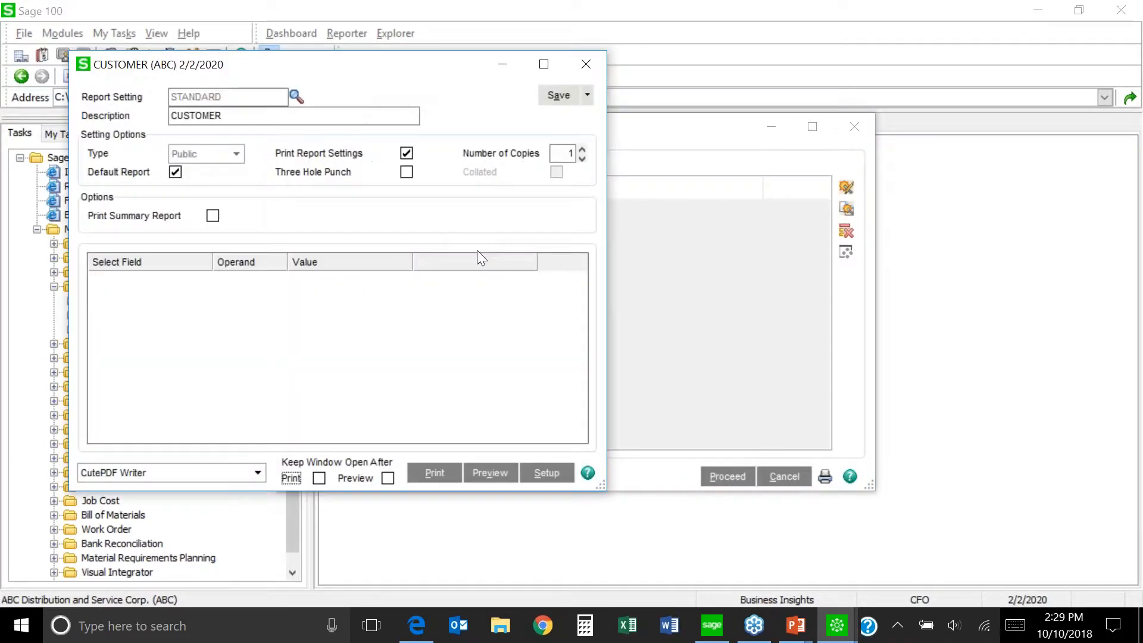
left_click_drag(394, 77, 572, 151)
left_click(672, 549)
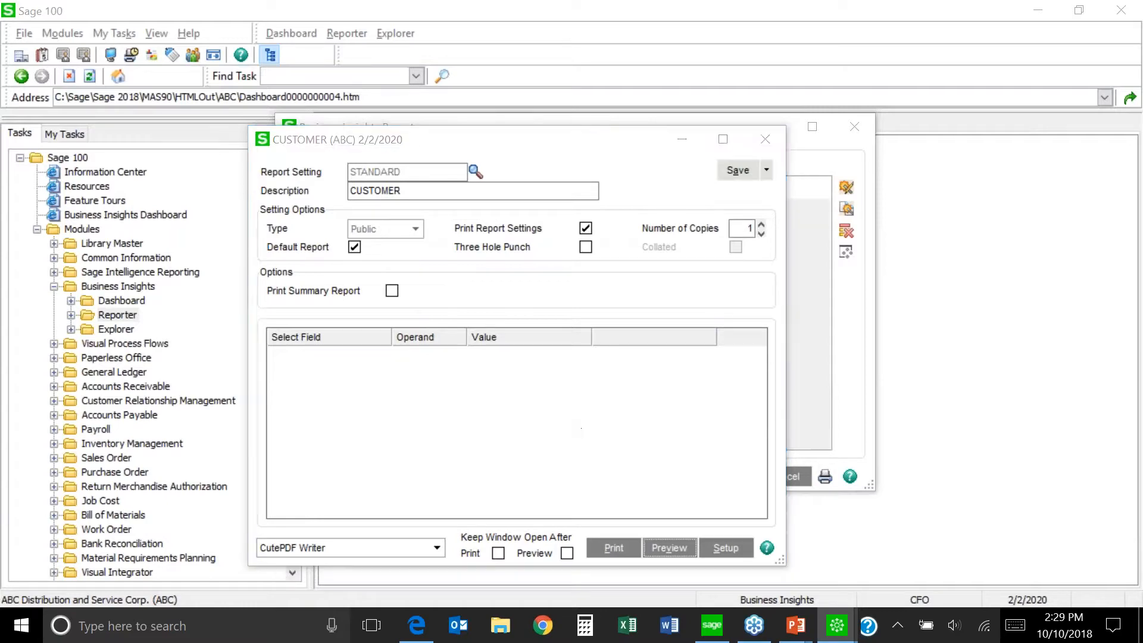
scroll(586, 435, "down", 10)
scroll(586, 435, "up", 10)
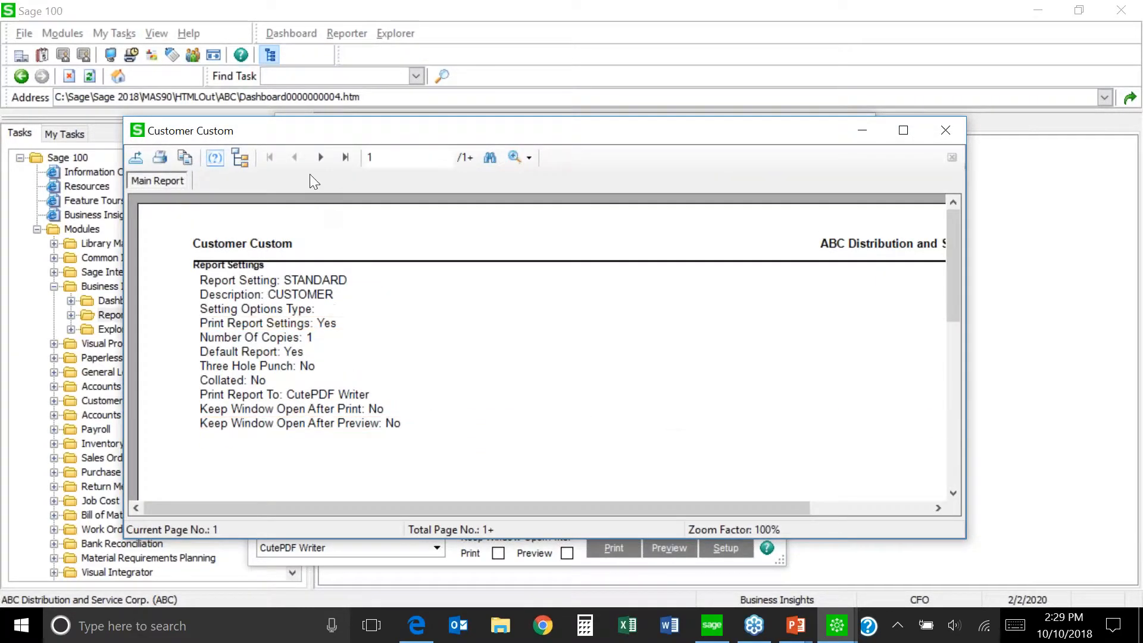
left_click(320, 158)
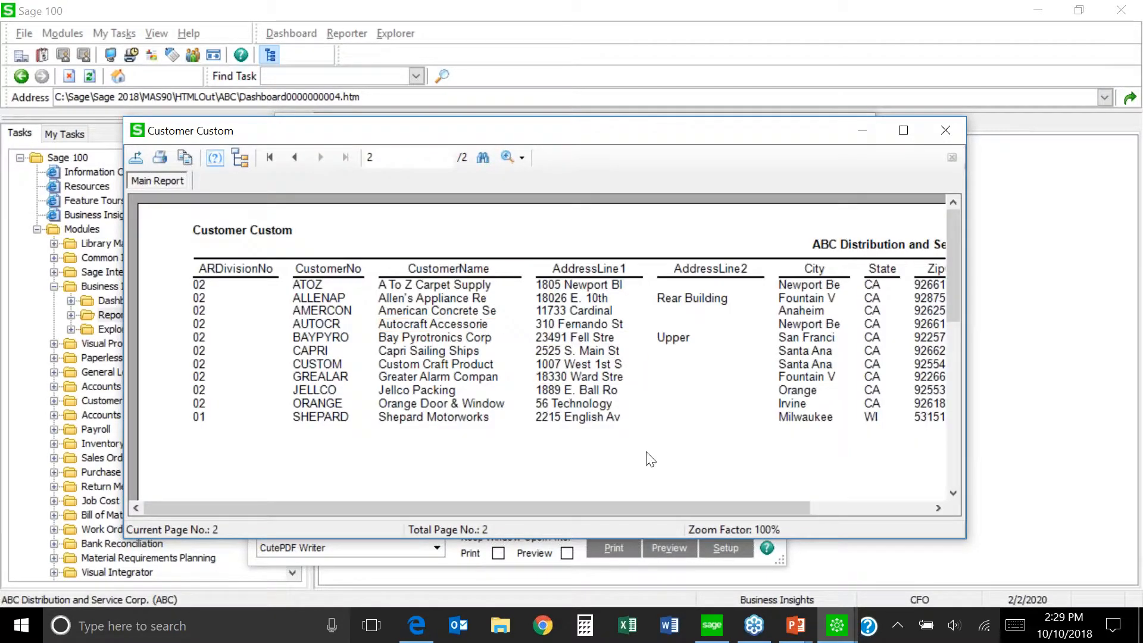
mouse_move(694, 508)
left_mouse_down()
mouse_move(850, 508)
mouse_move(694, 512)
left_mouse_up()
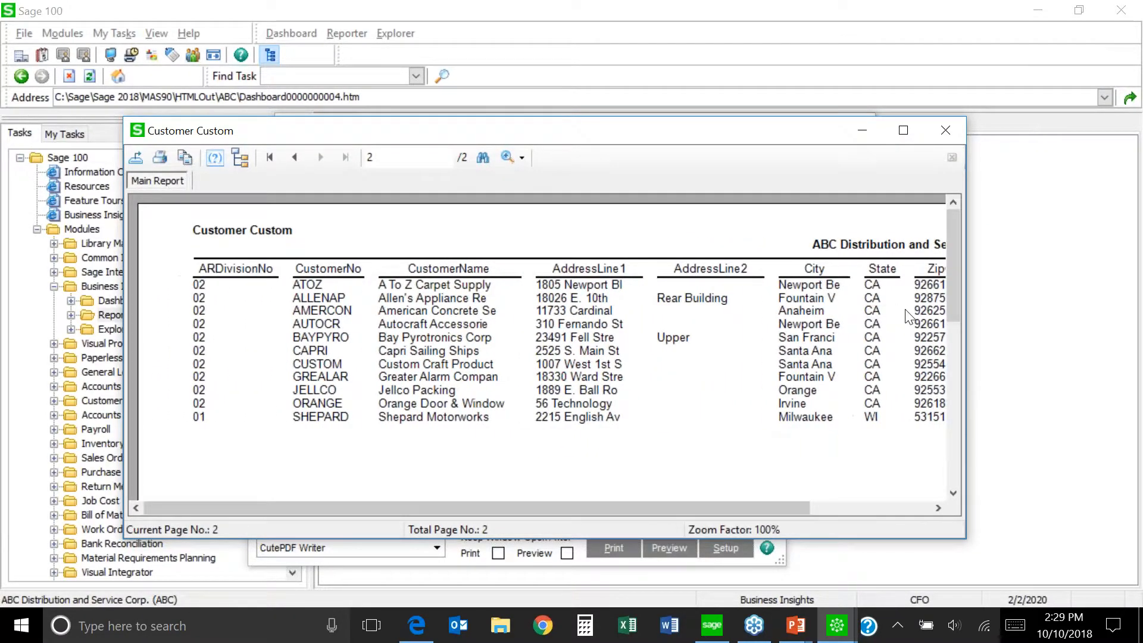
left_click(947, 130)
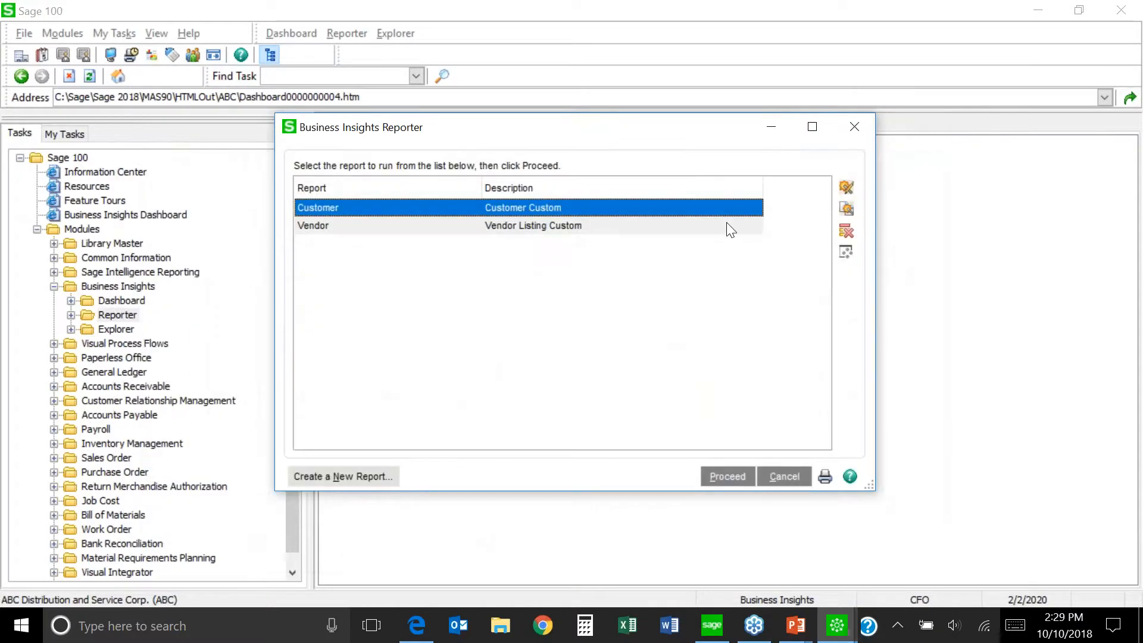
Review the Customer report's name, filter, print option and report chain pages in the modify wizard, and cancel without changes.
left_click(846, 188)
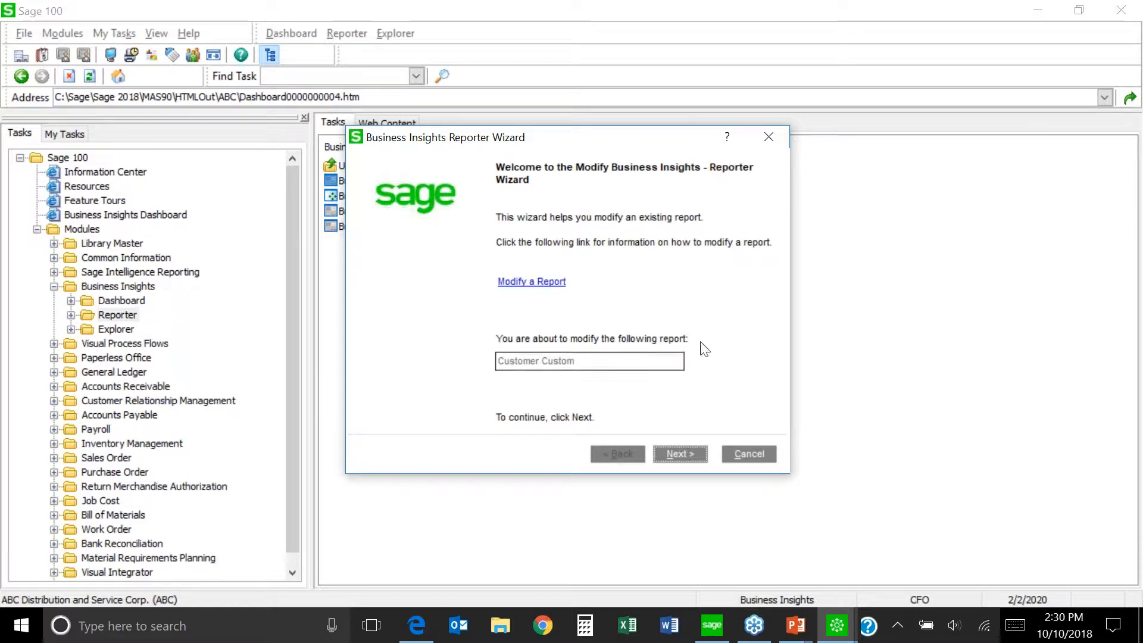
left_click(679, 456)
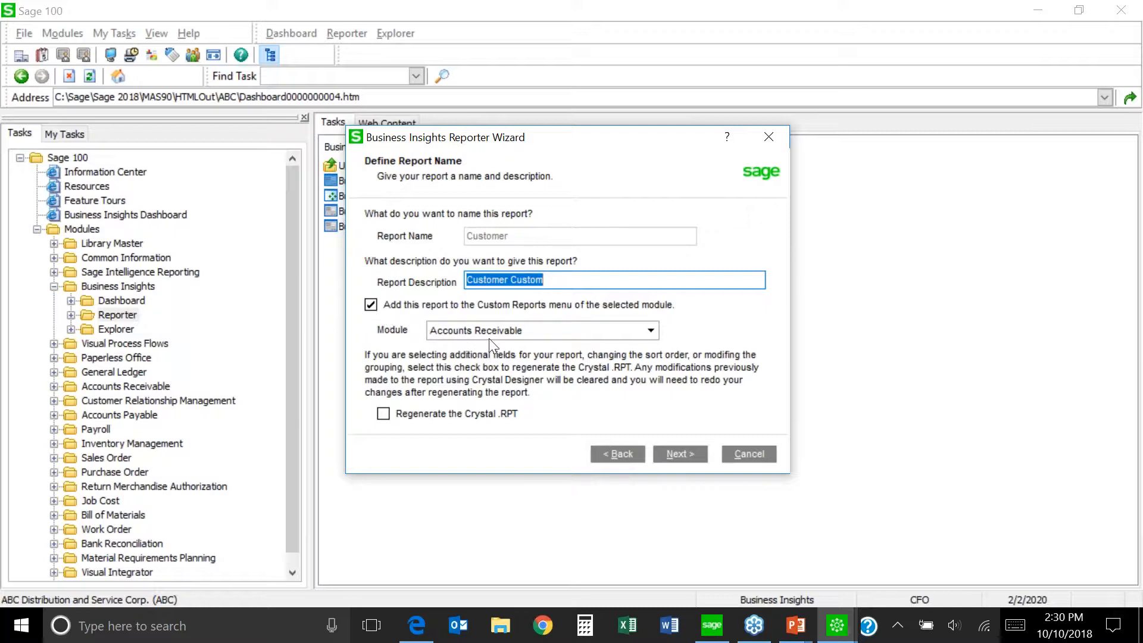
left_click(679, 455)
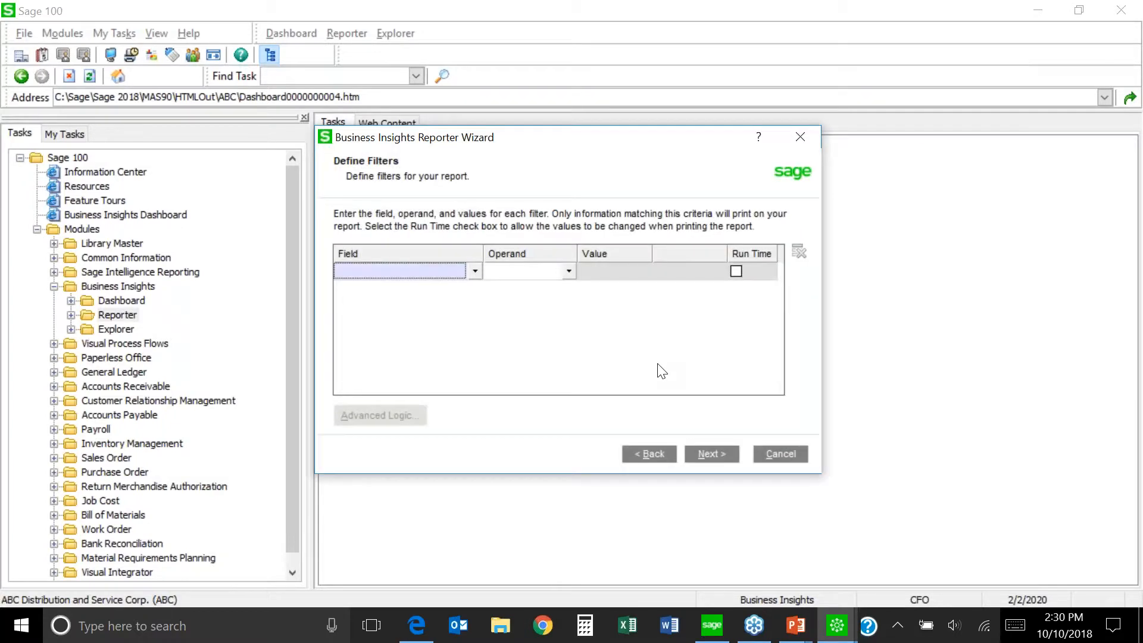
left_click(710, 455)
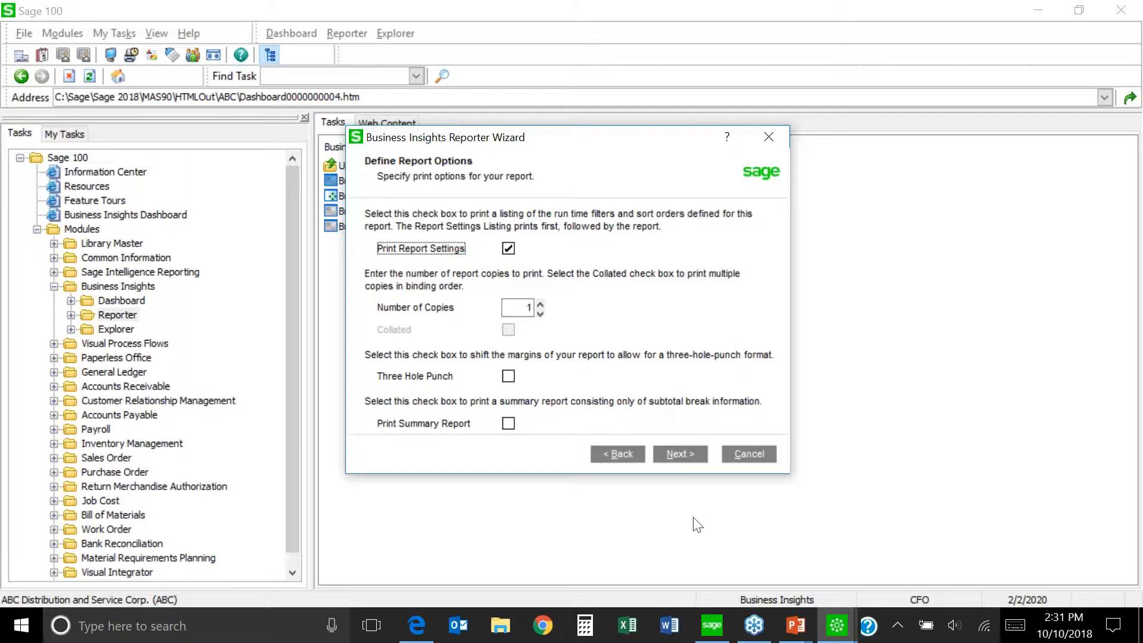
left_click(681, 456)
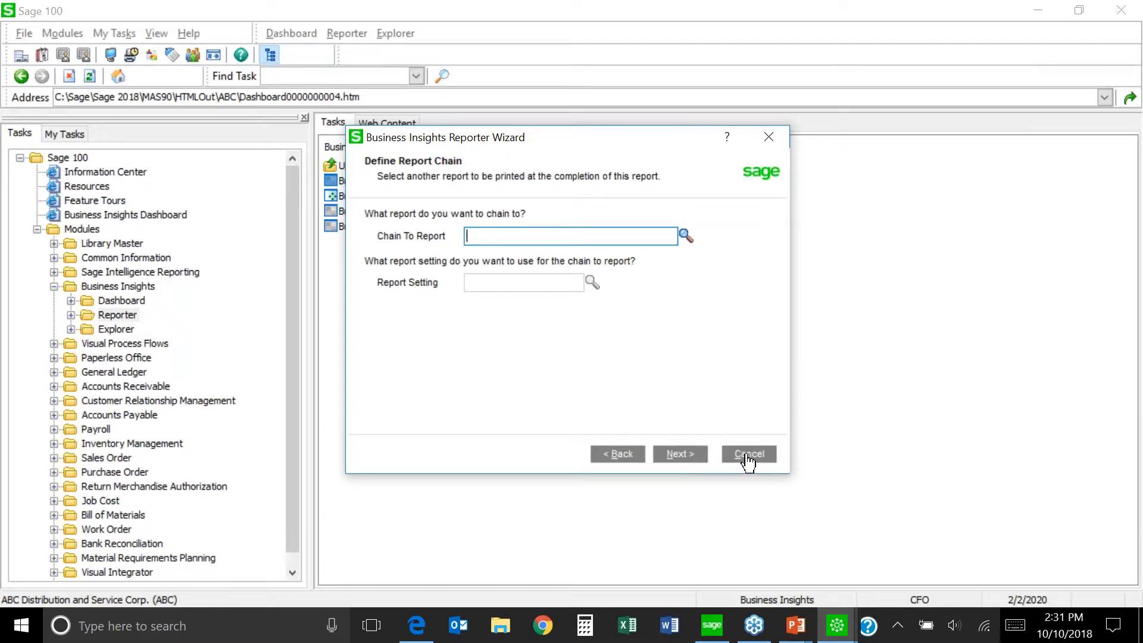
left_click(749, 456)
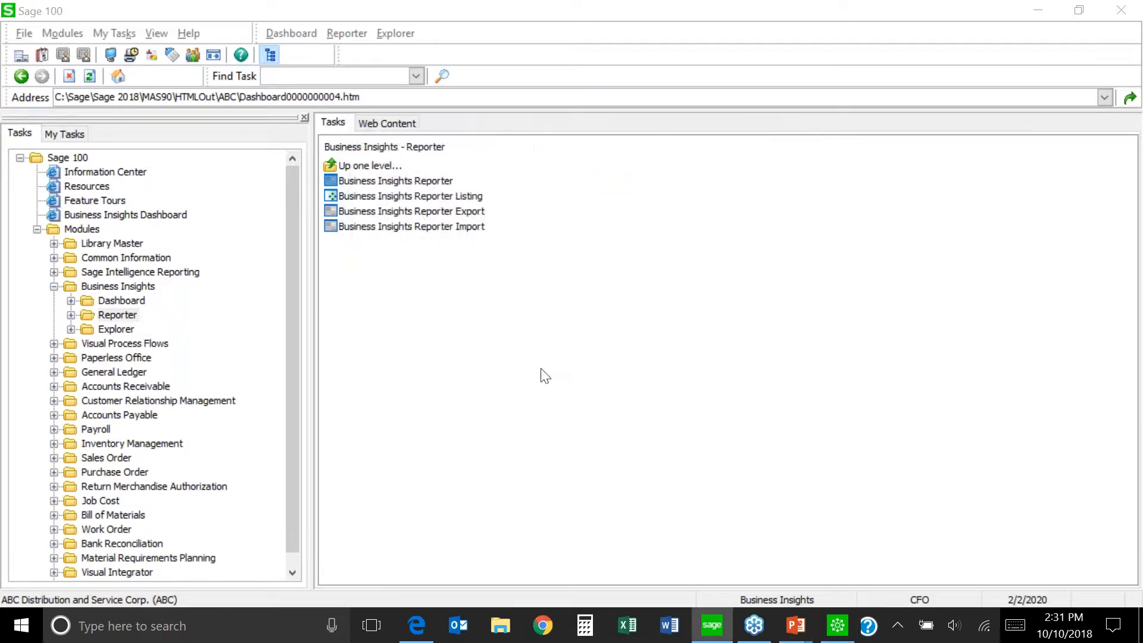
Open the Customer Custom report from the Accounts Receivable custom reports with accounting date 10/10/2018, review its settings and close it.
left_click(125, 389)
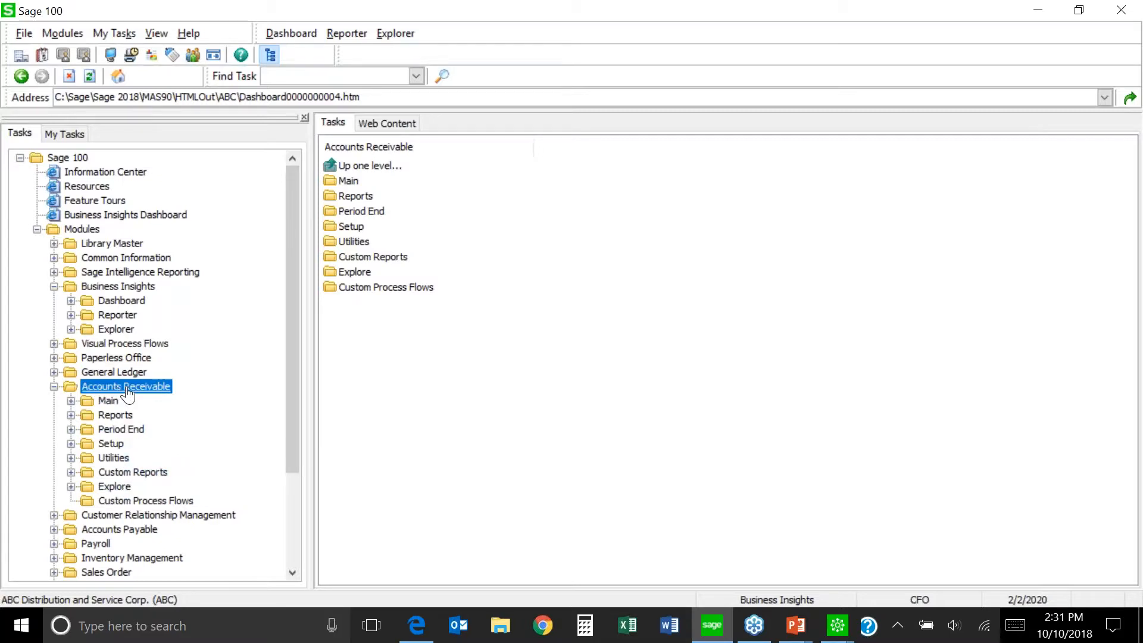
left_click(131, 474)
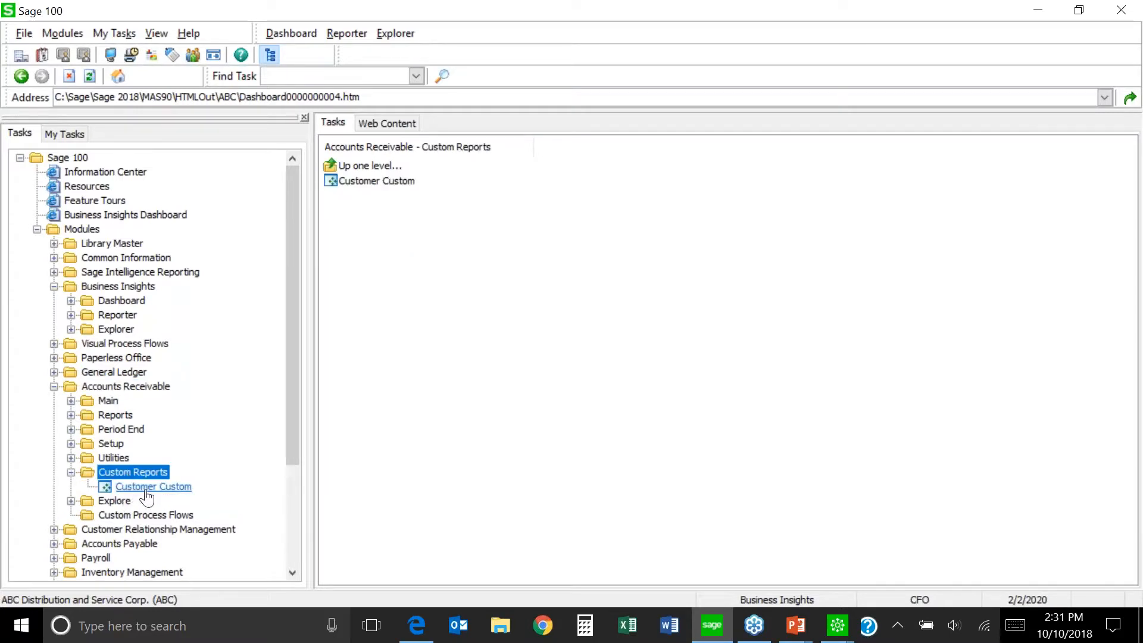
left_click(149, 488)
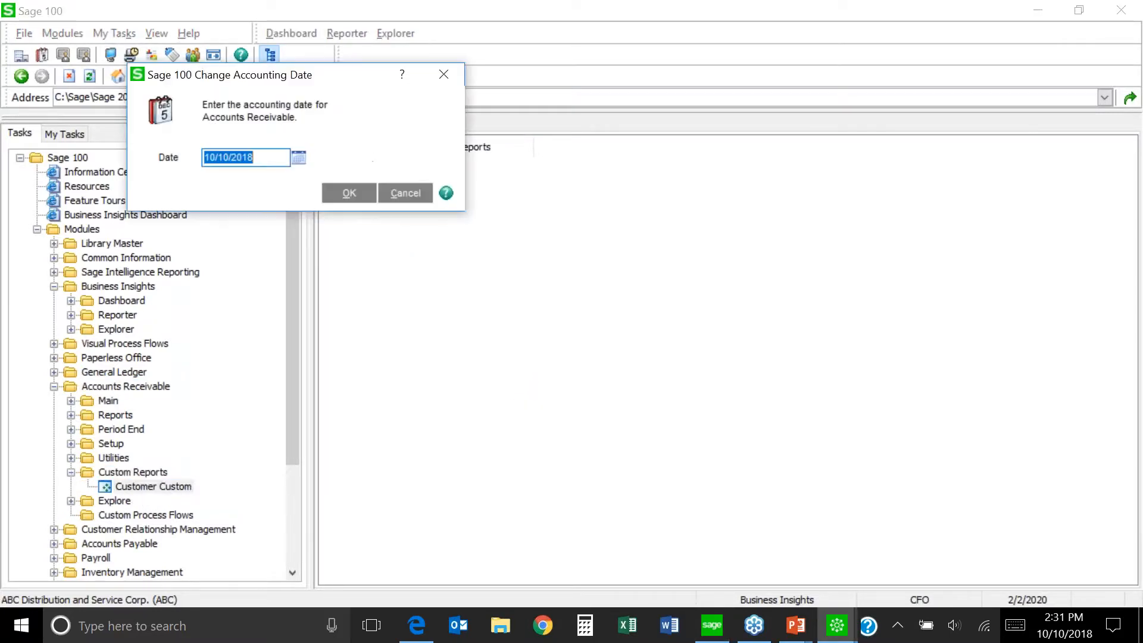
left_click(349, 194)
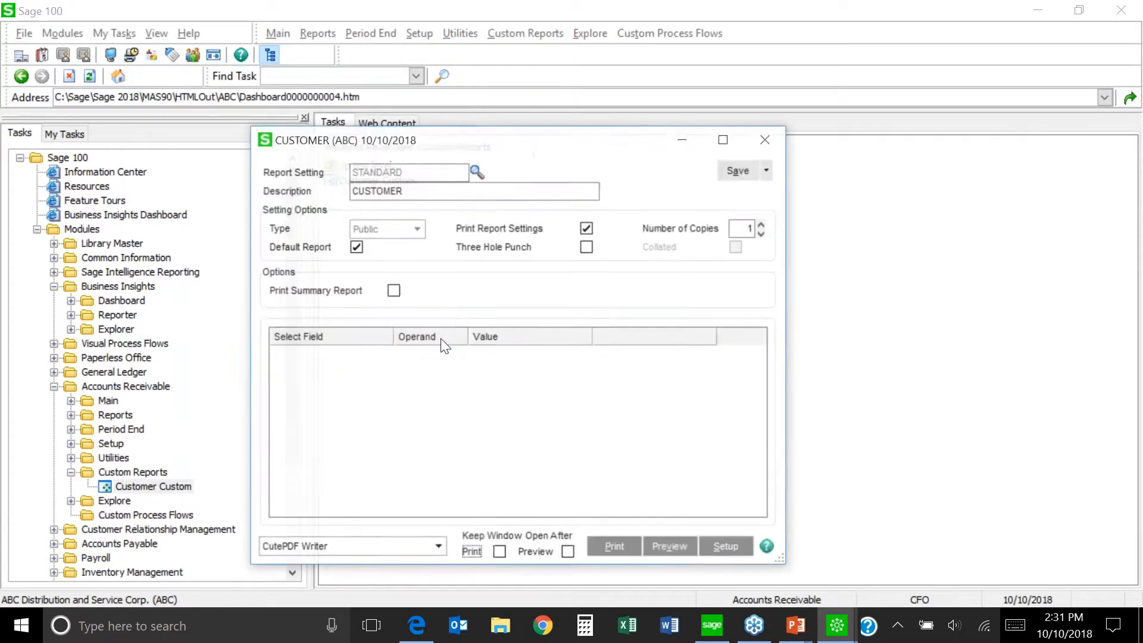
left_click_drag(554, 145, 727, 98)
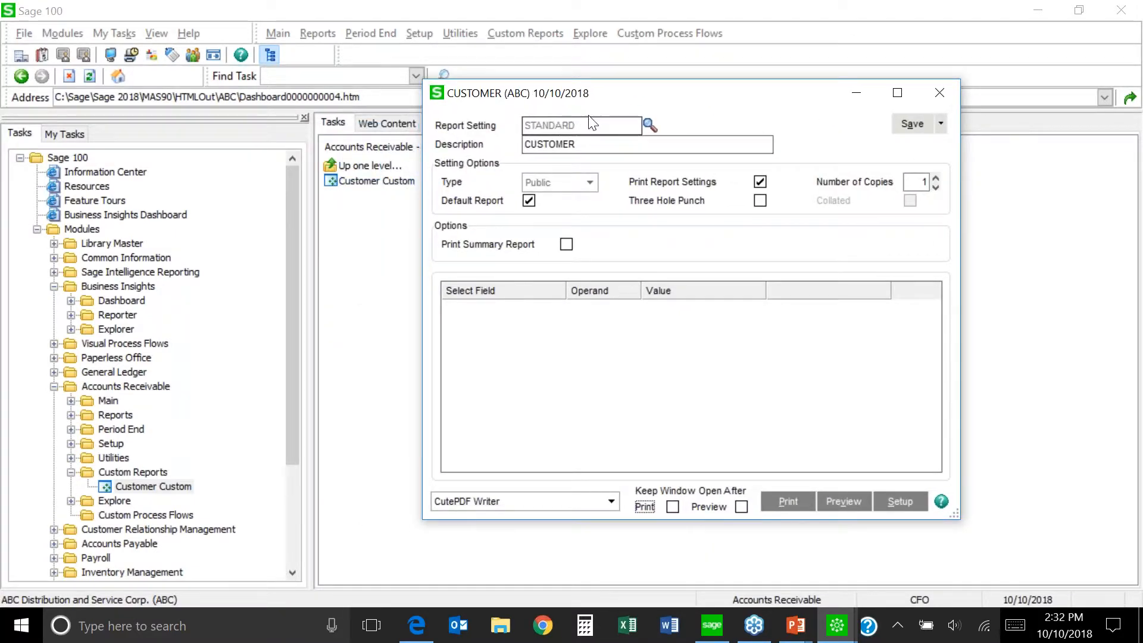
left_click(610, 143)
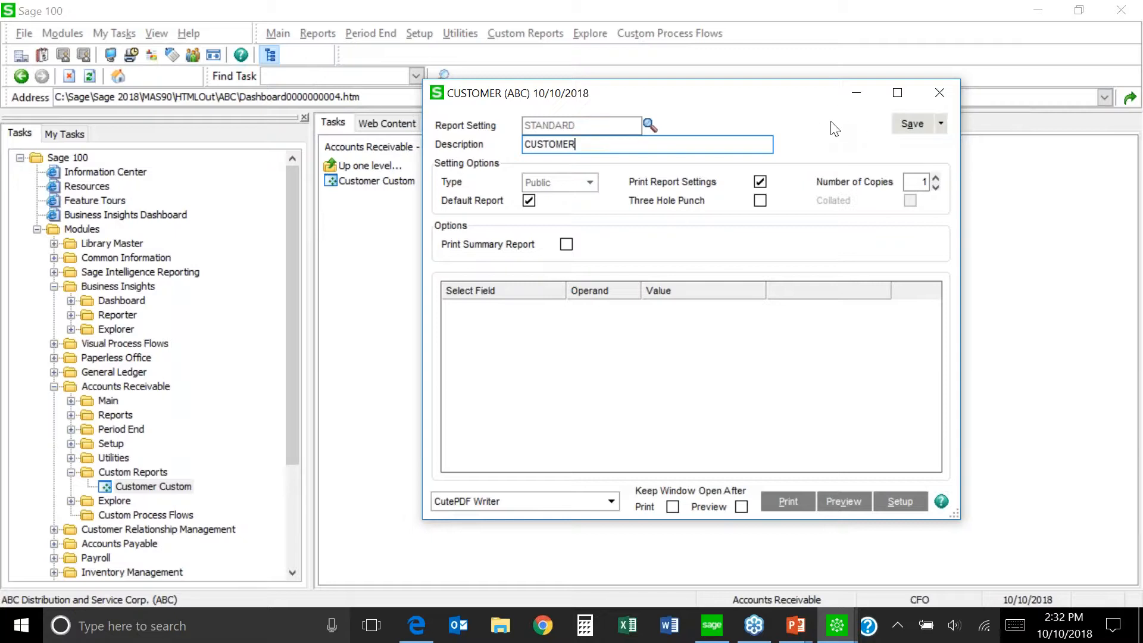
left_click(945, 91)
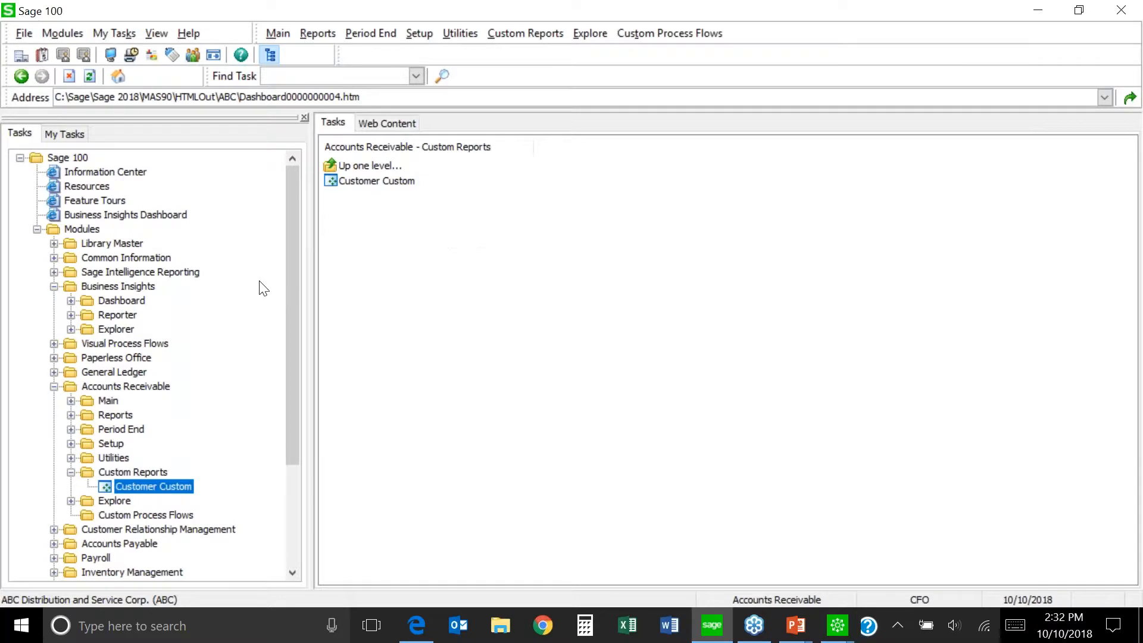
Review the tasks in the Business Insights Reporter and Dashboard folders, and collapse both folders.
left_click(127, 318)
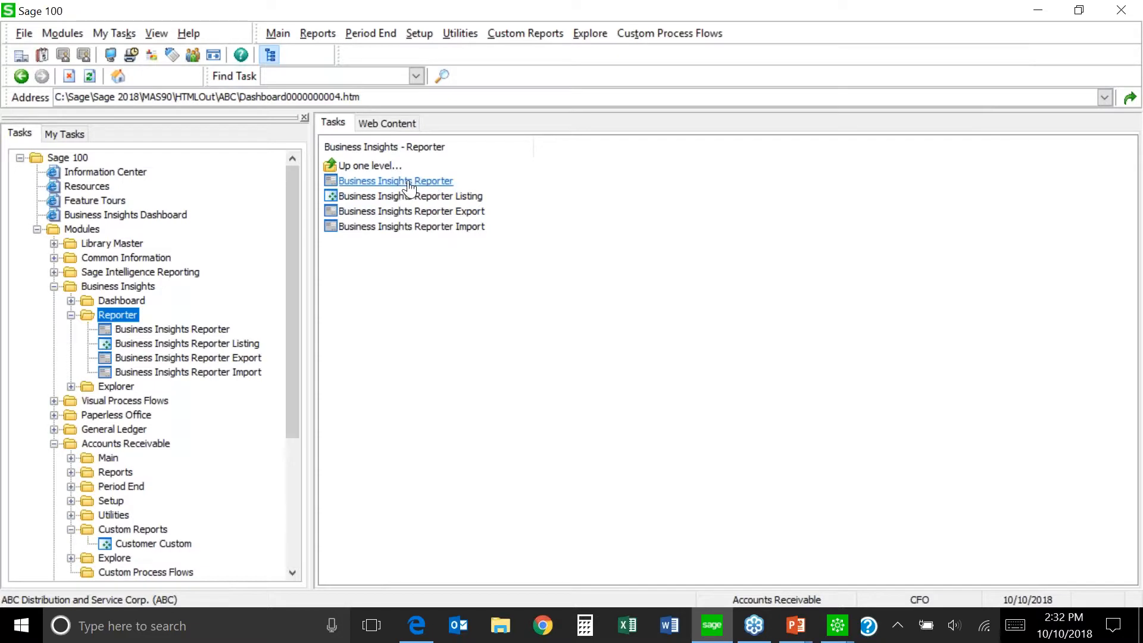
left_click(136, 303)
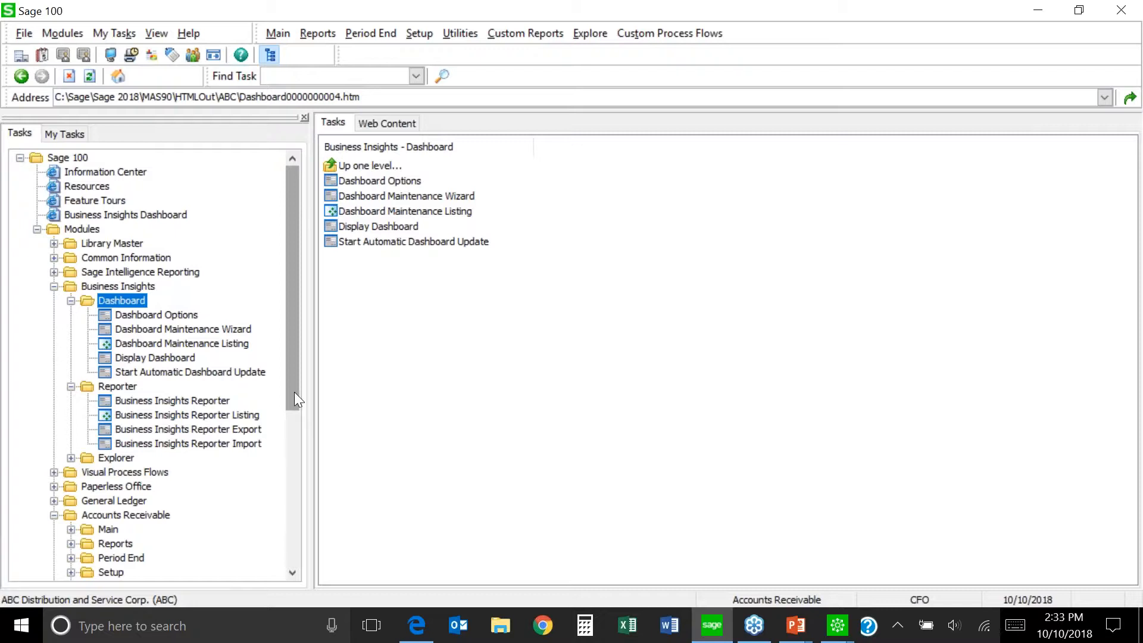
left_click_drag(294, 395, 291, 336)
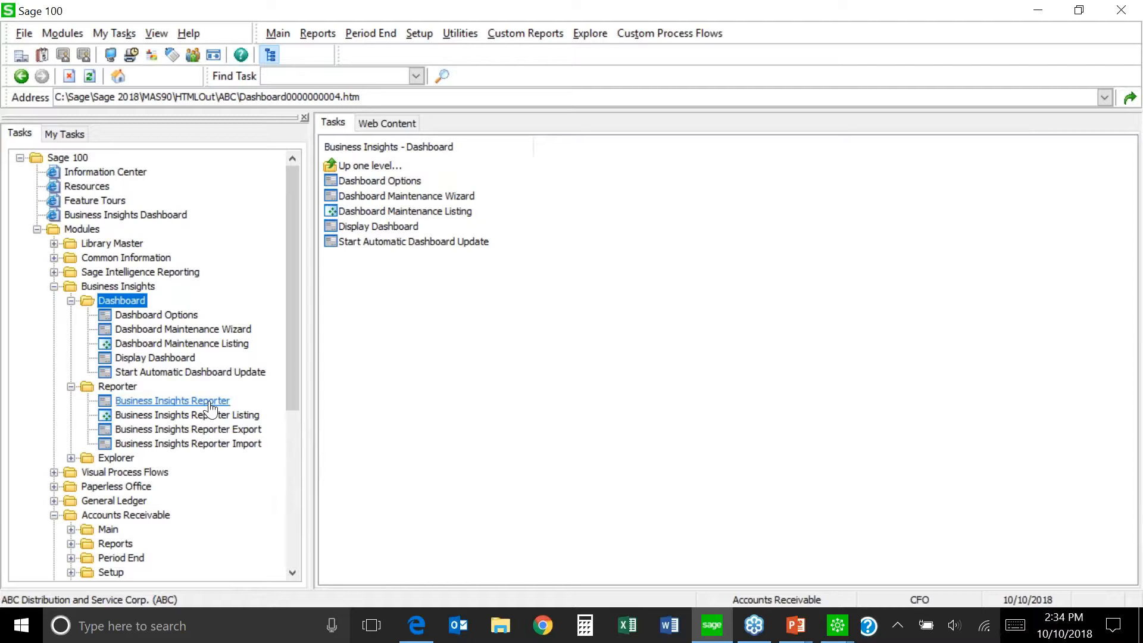
left_click_drag(293, 389, 294, 361)
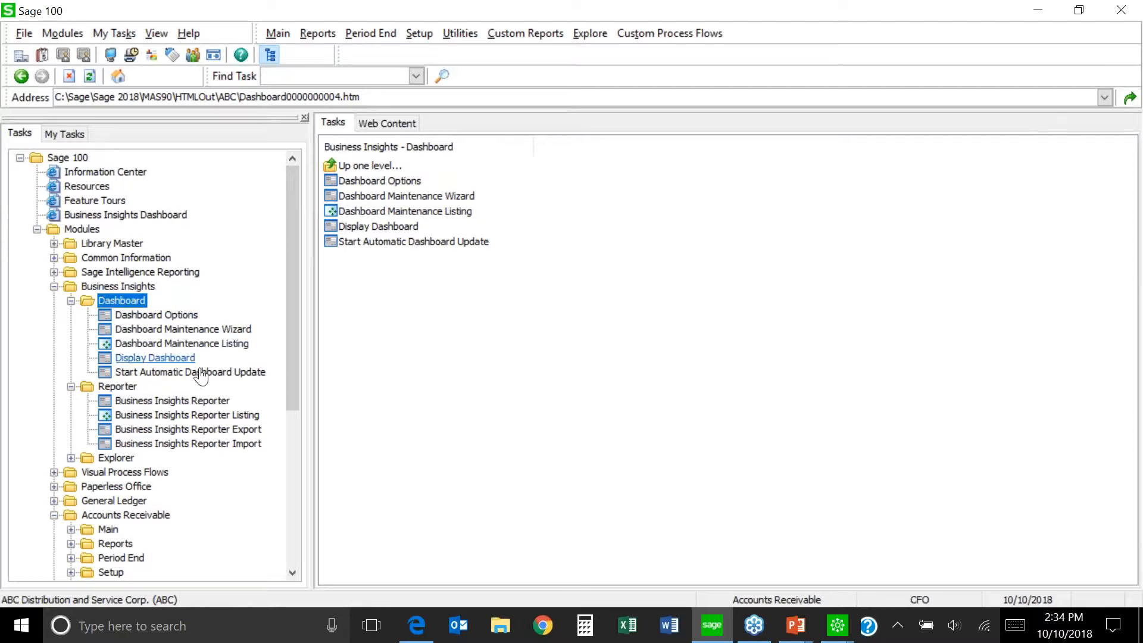
left_click(70, 300)
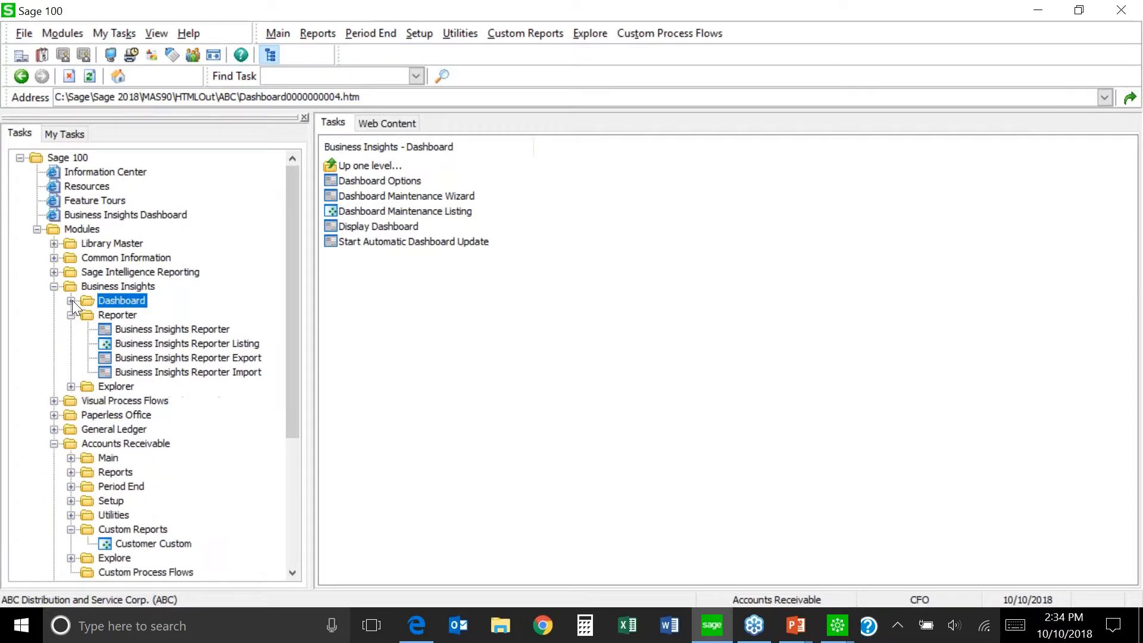
left_click(70, 314)
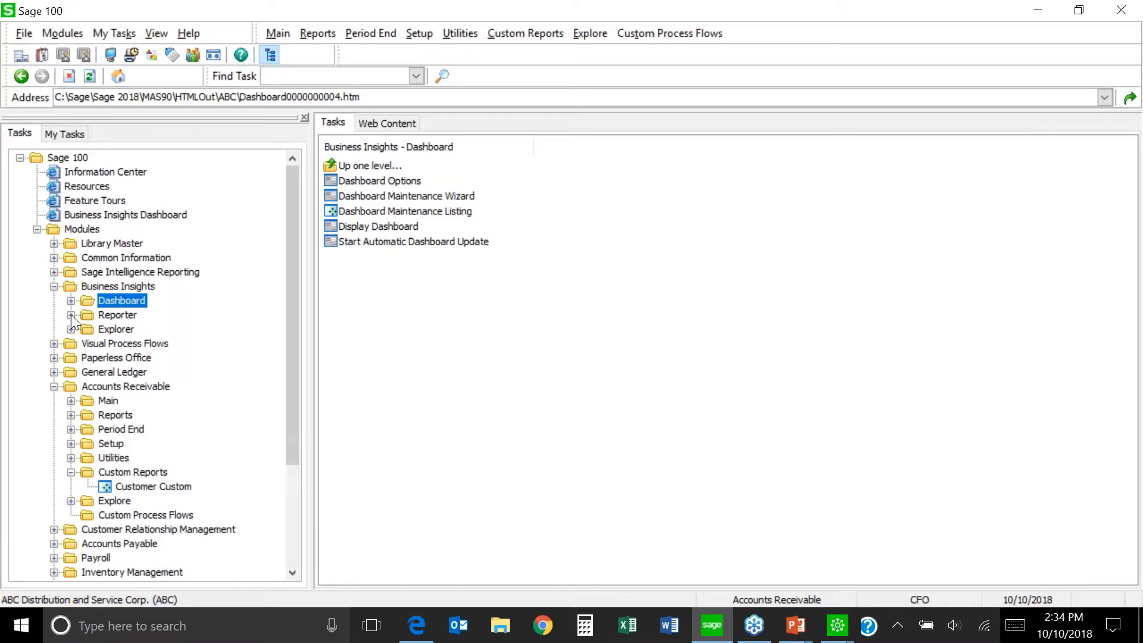
Open the Account View from the Business Insights Explorer folder with the General Ledger accounting date set to 1/1/2020.
double_click(115, 330)
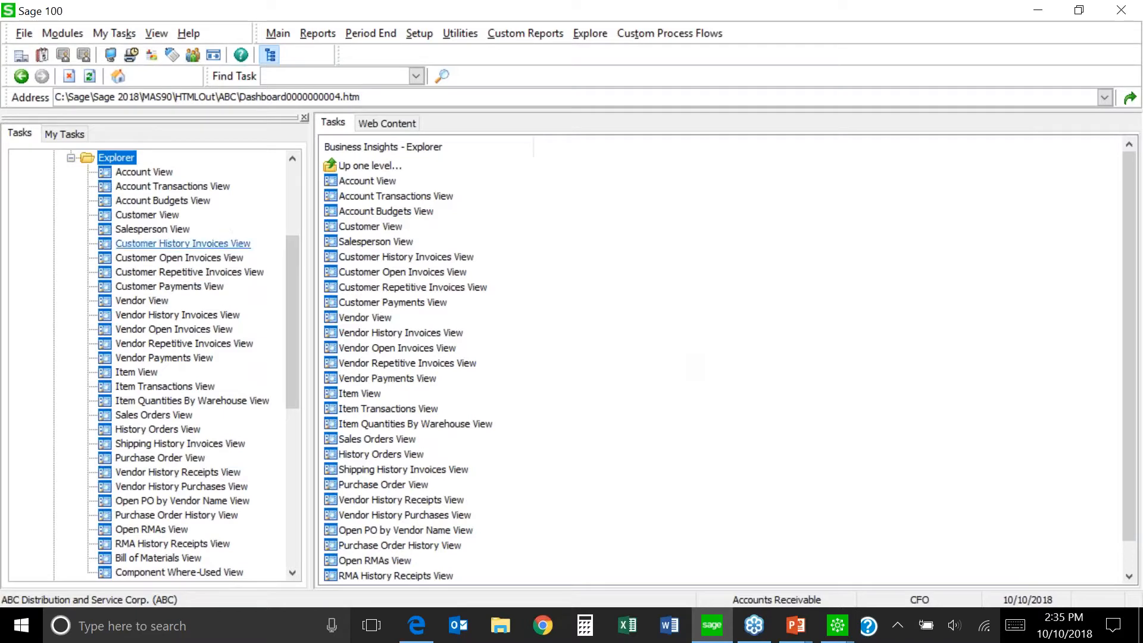
mouse_move(293, 268)
left_mouse_down()
mouse_move(294, 210)
mouse_move(295, 291)
mouse_move(299, 258)
left_mouse_up()
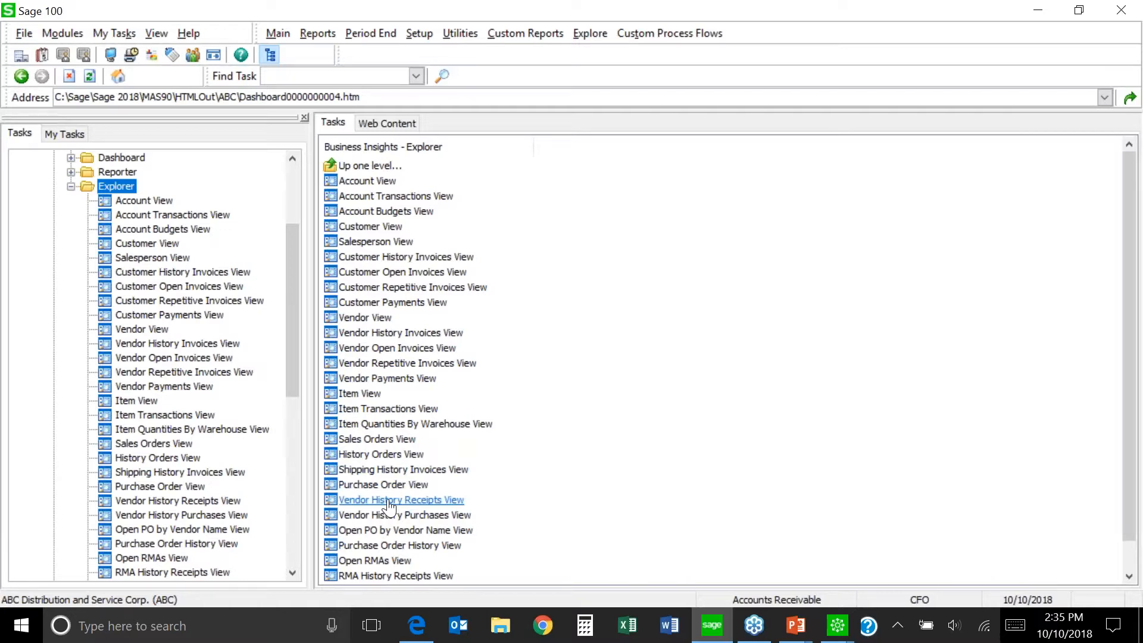
left_click(358, 187)
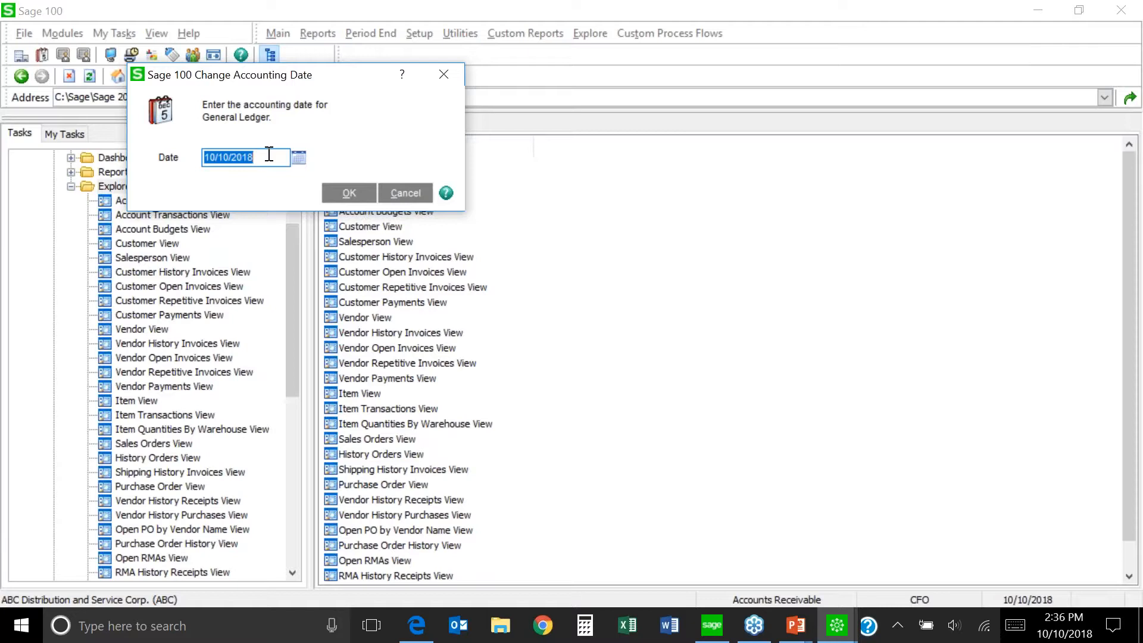
type("01012020")
key("Tab")
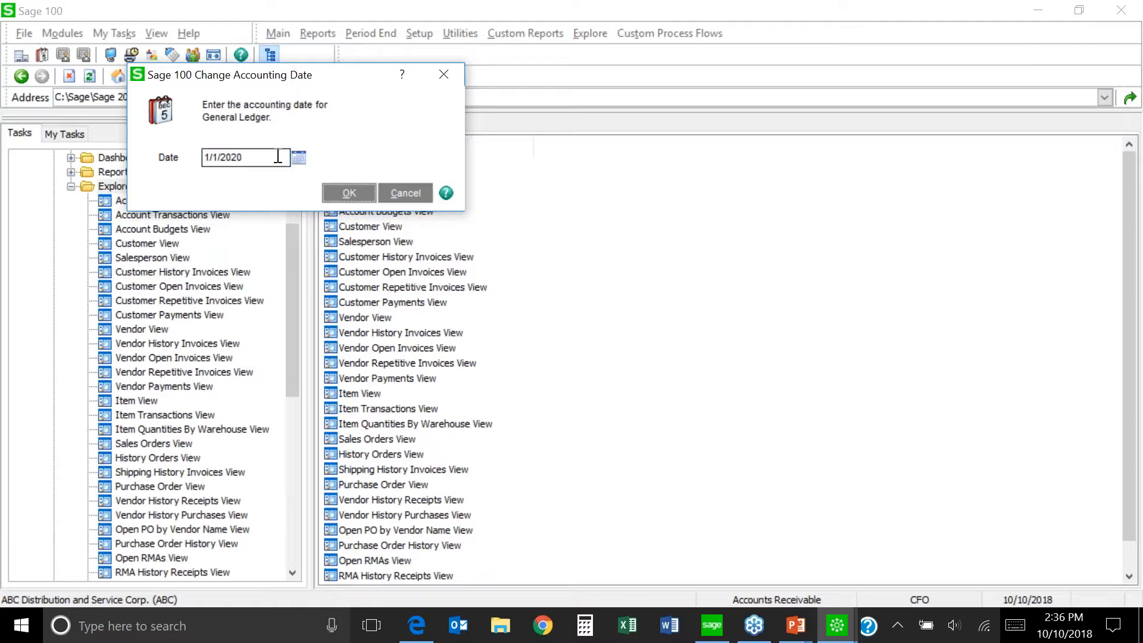
left_click(349, 193)
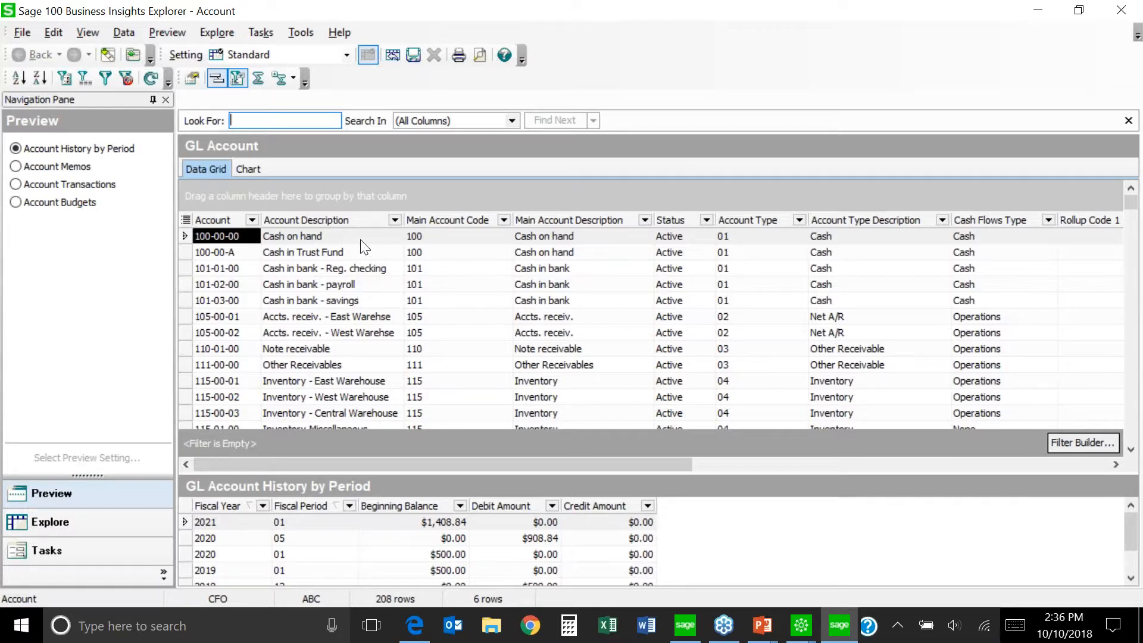
View the GL Account chart page, return to the data grid and sort the accounts by Account Type Description in ascending order.
left_click(256, 170)
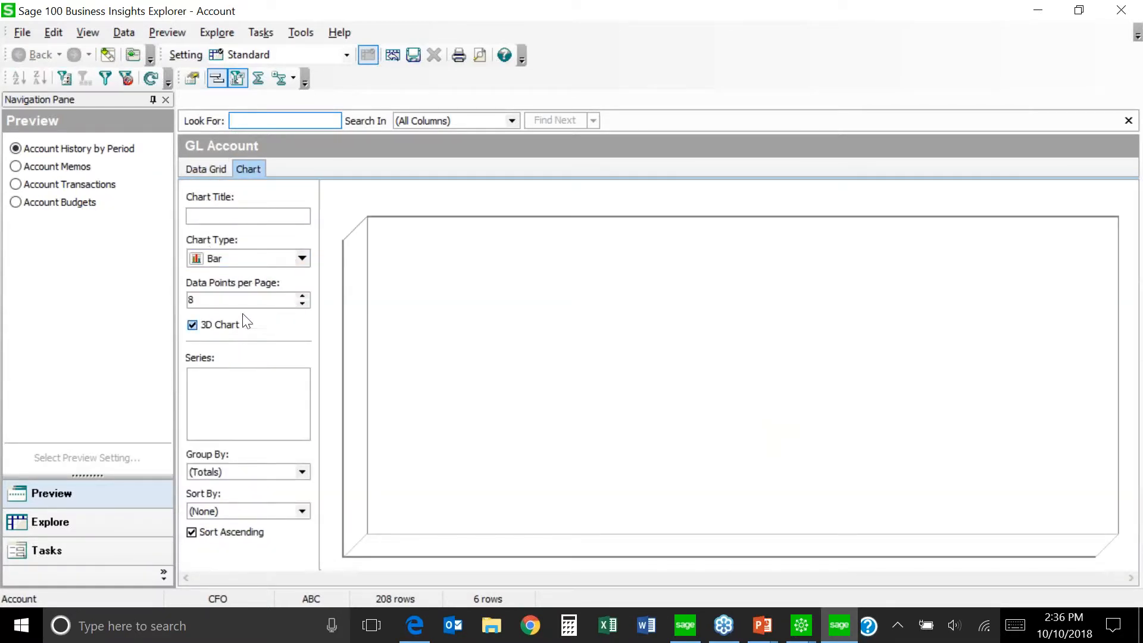
left_click(197, 169)
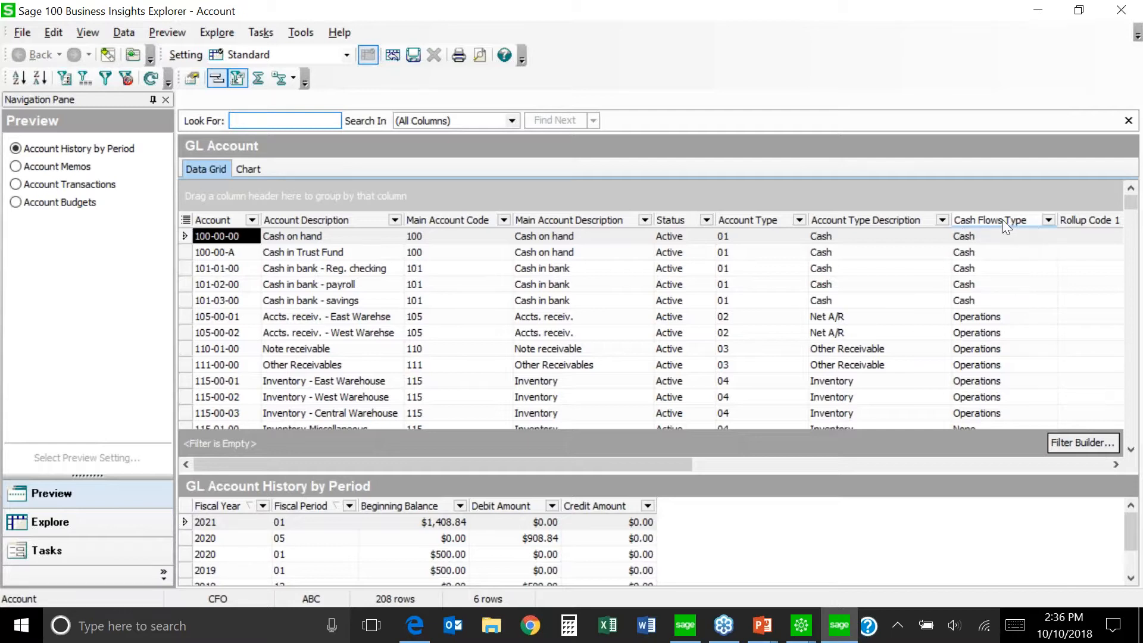
left_click(863, 222)
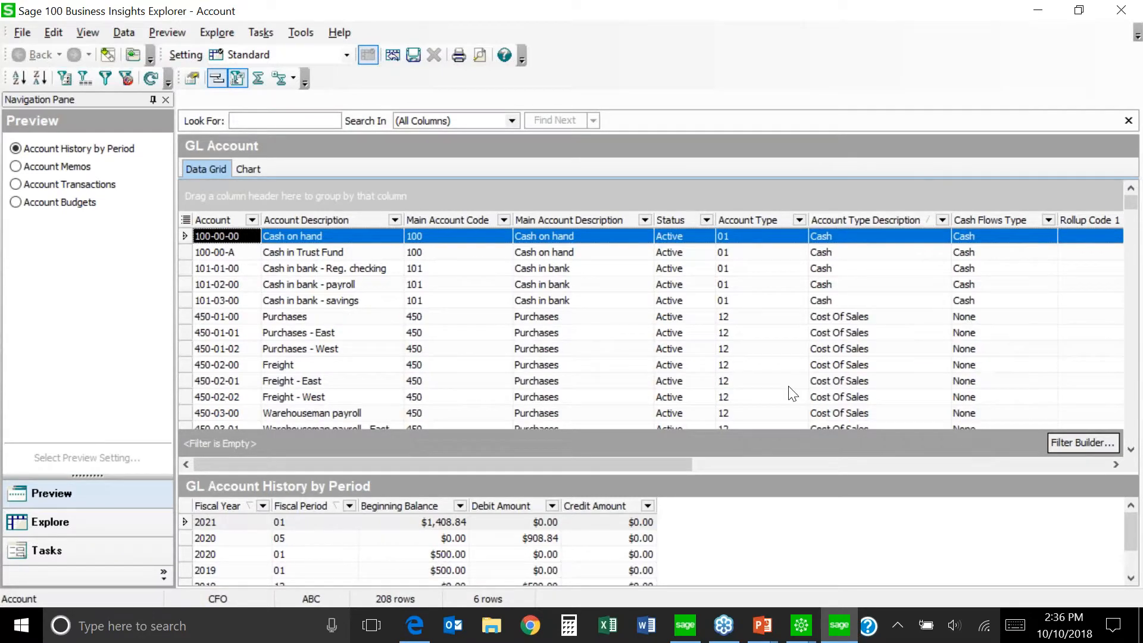
left_click(856, 219)
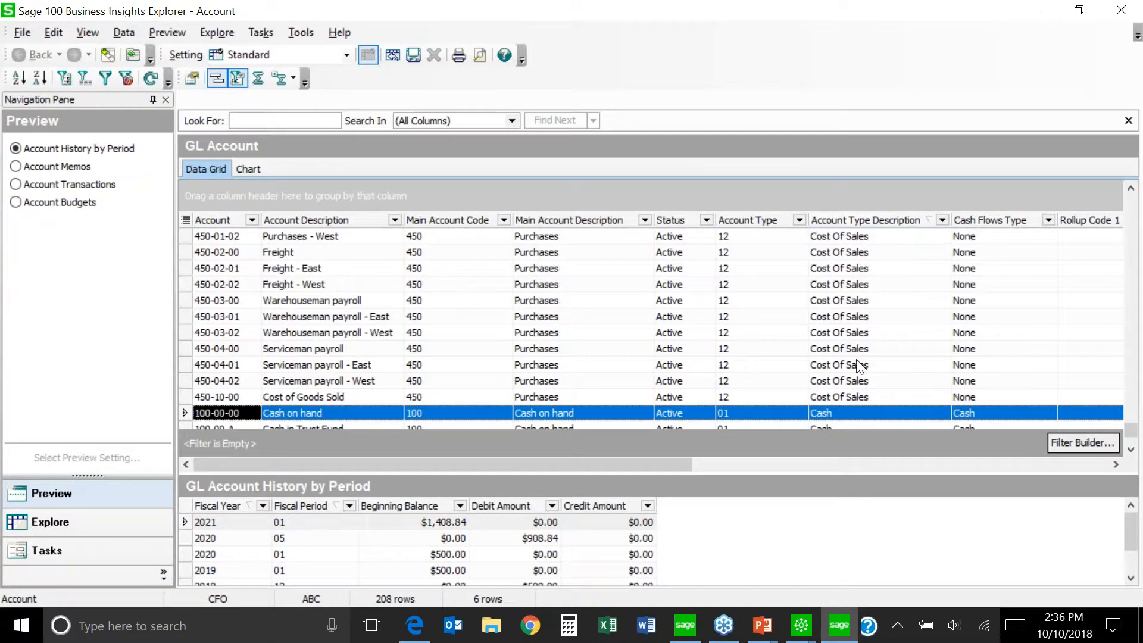
left_click(857, 221)
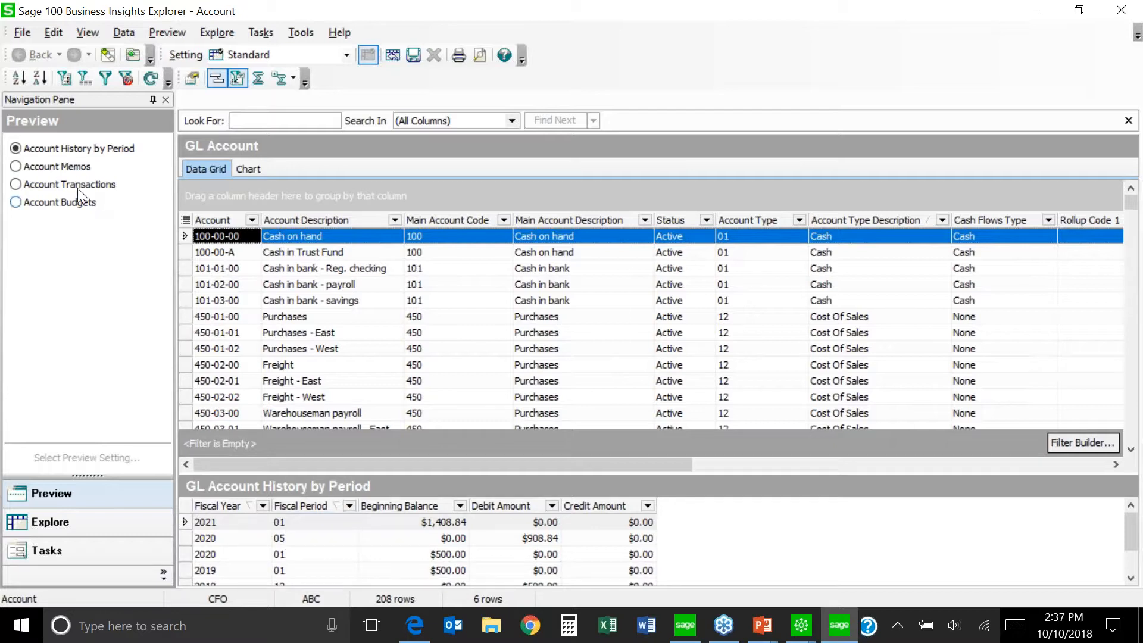
Preview the memos of several GL accounts, and the transactions and budgets of the Purchases - West account.
left_click(16, 168)
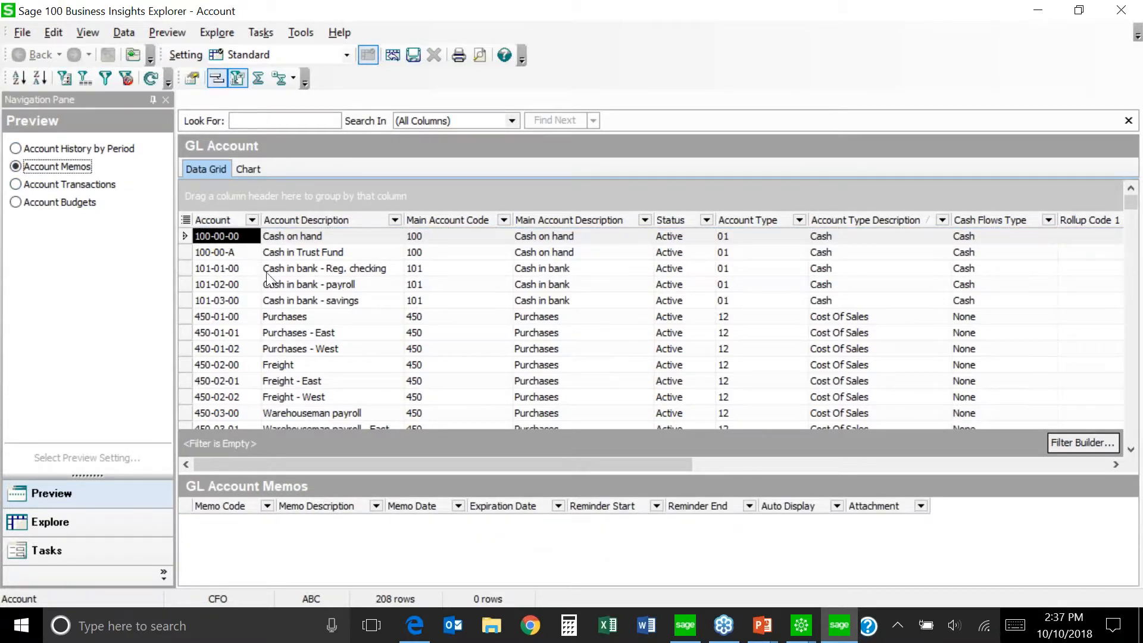
left_click(215, 254)
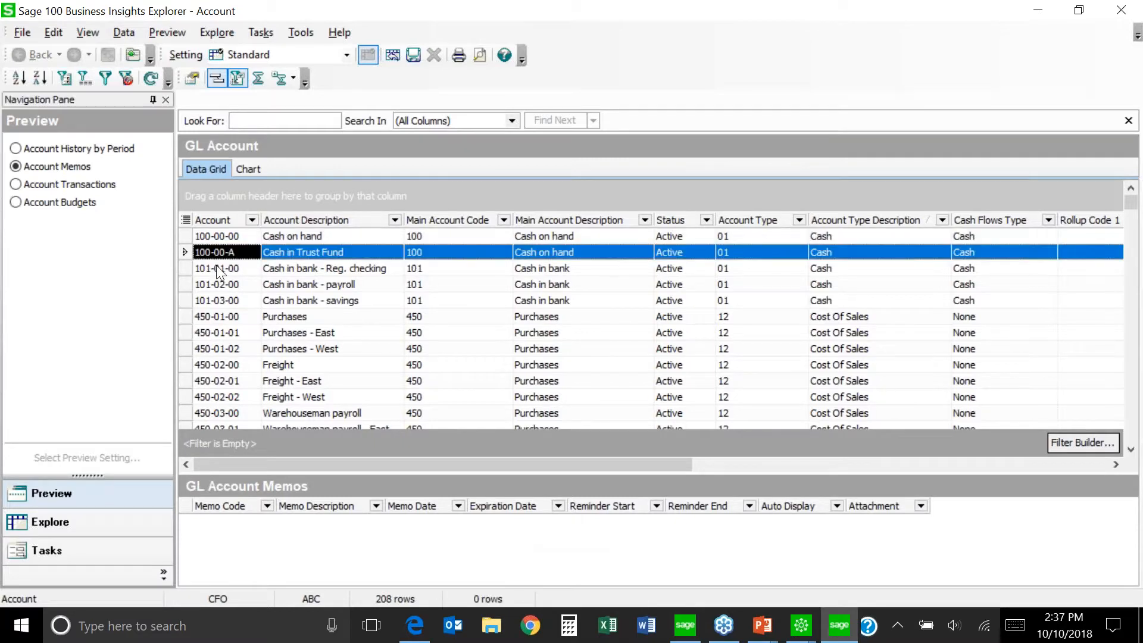
left_click(216, 269)
left_click(219, 301)
left_click(222, 321)
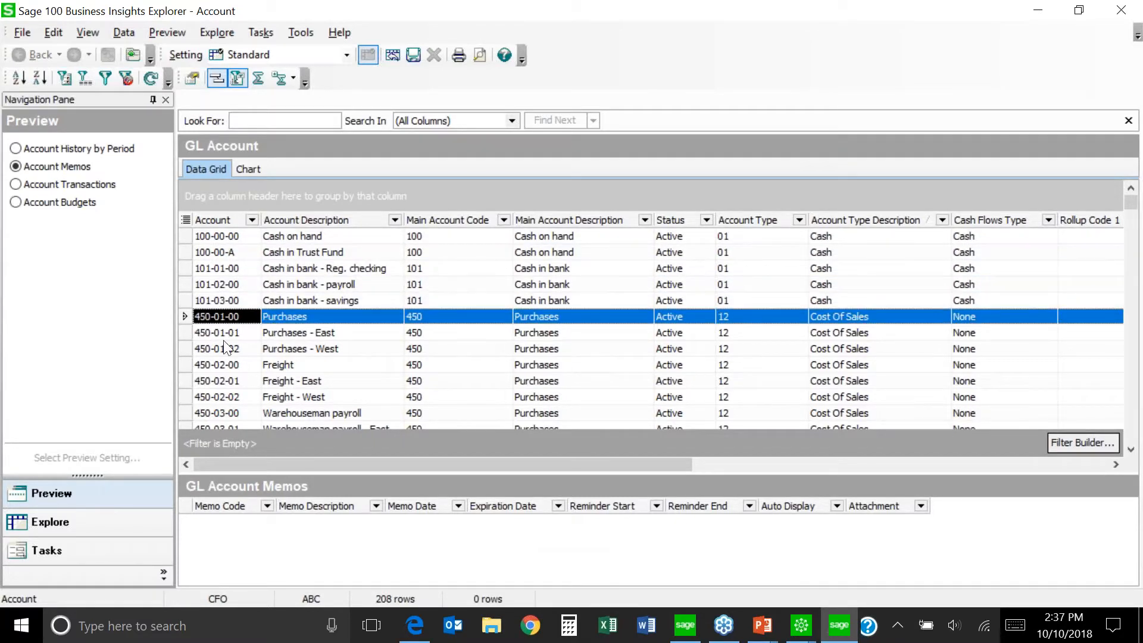
left_click(228, 349)
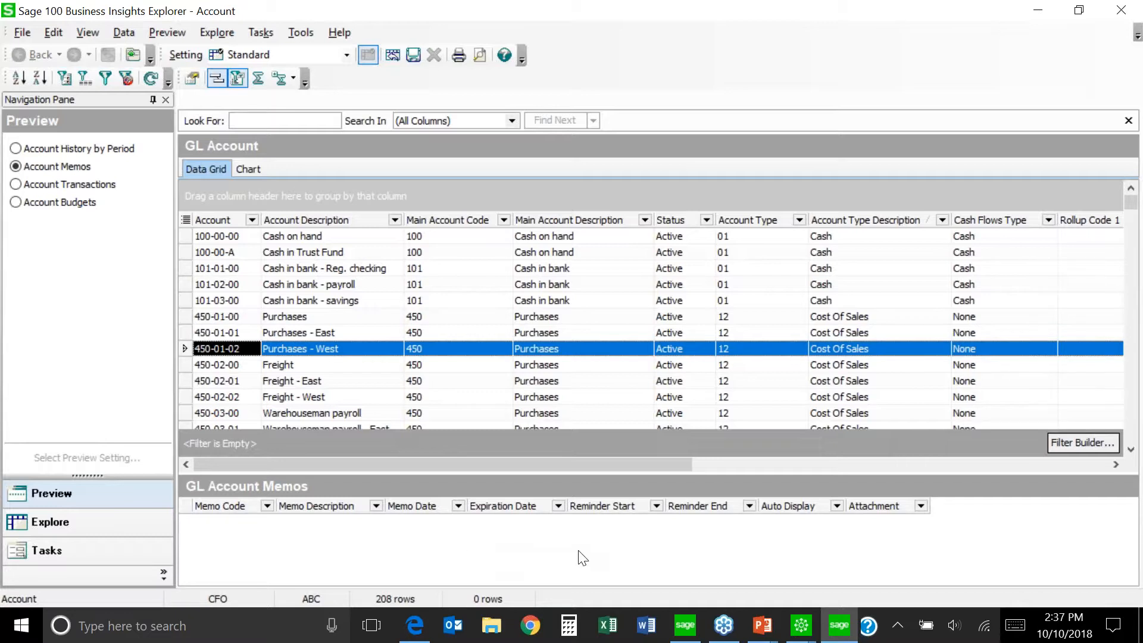
left_click(16, 185)
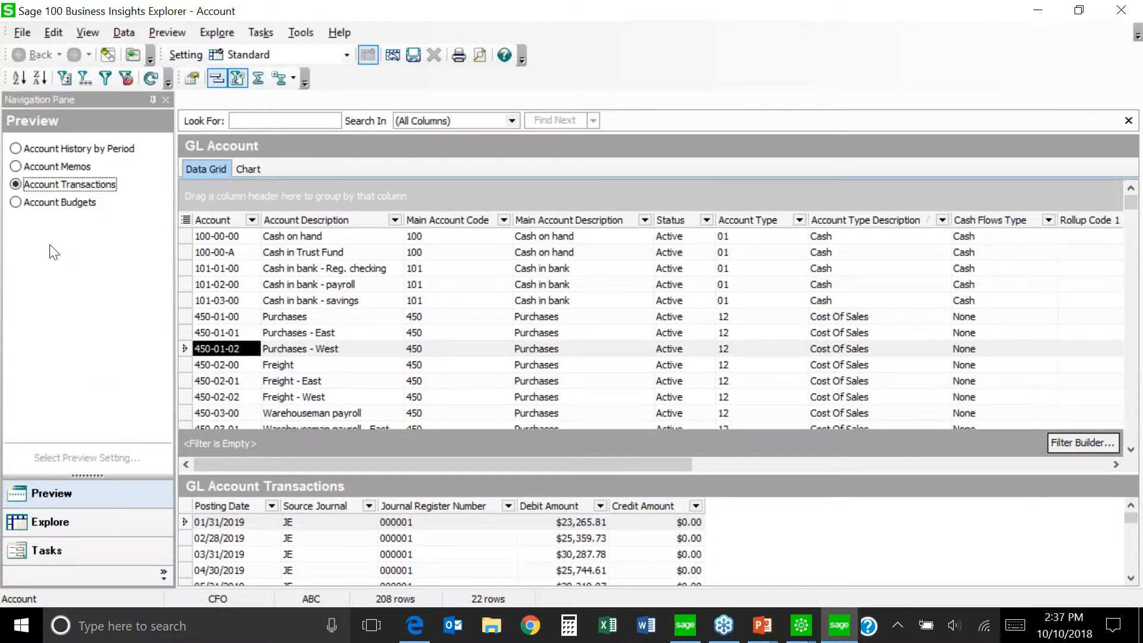
left_click(16, 203)
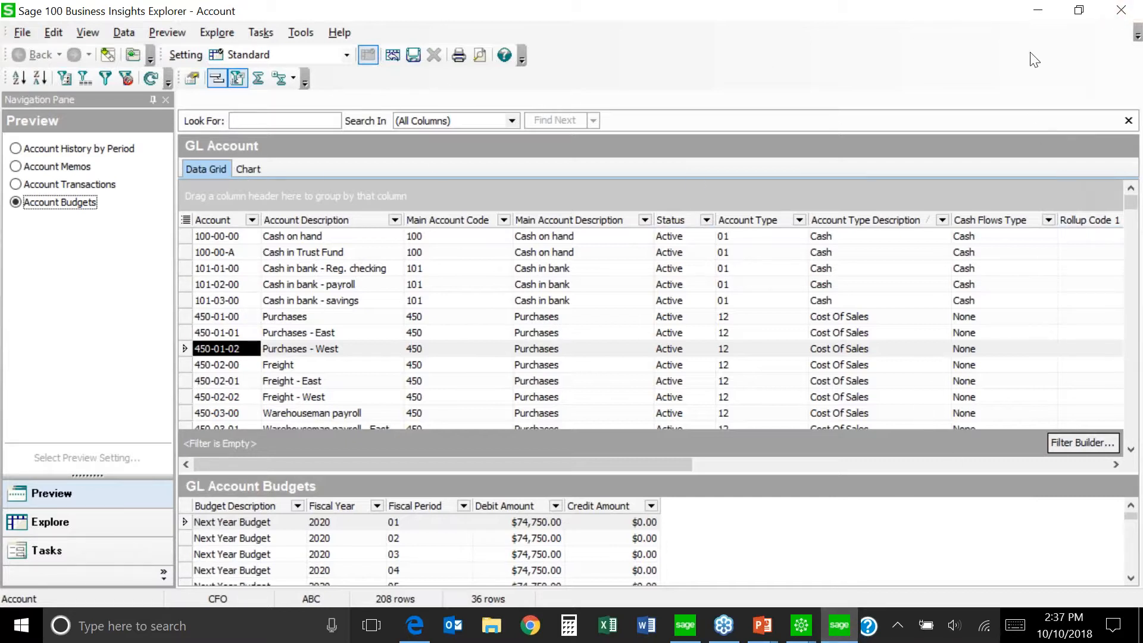
left_click(1121, 10)
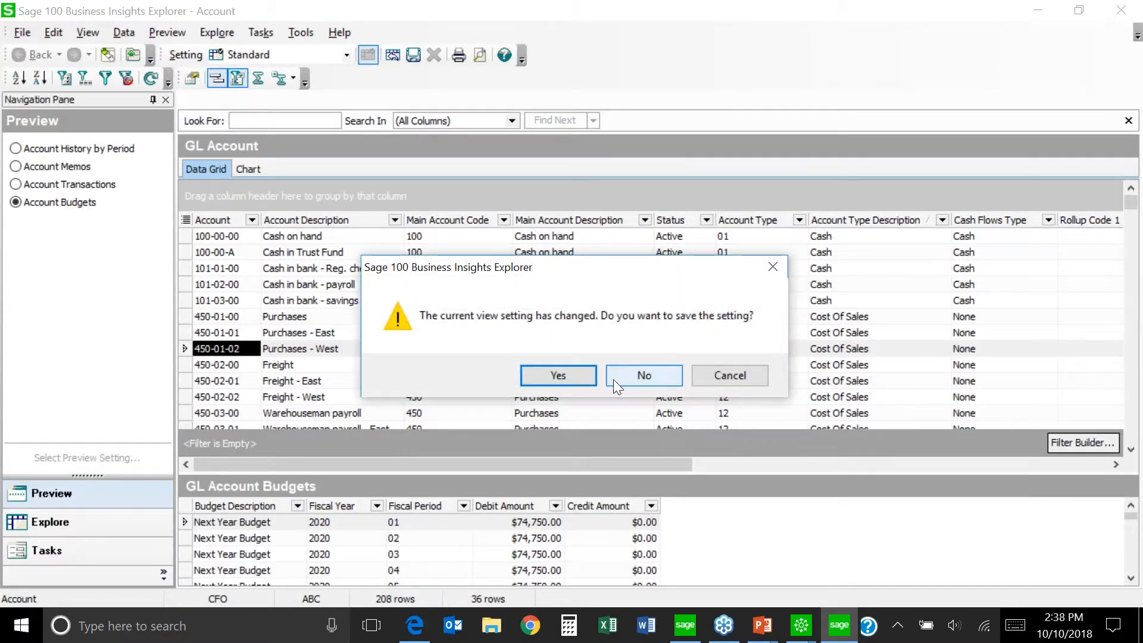
left_click(558, 375)
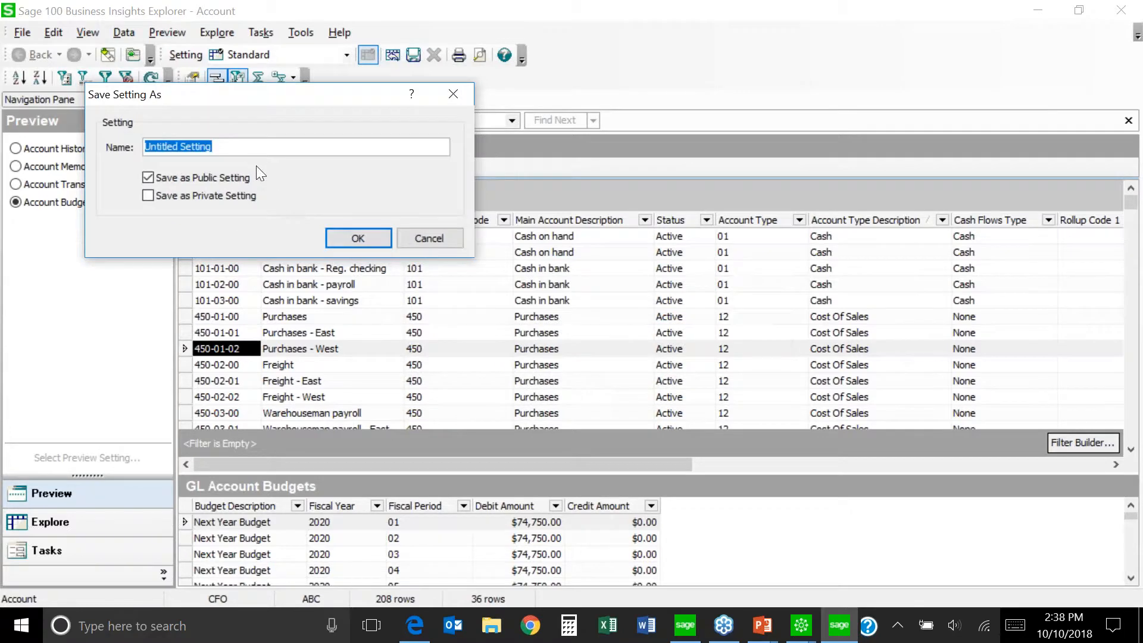
left_click(416, 238)
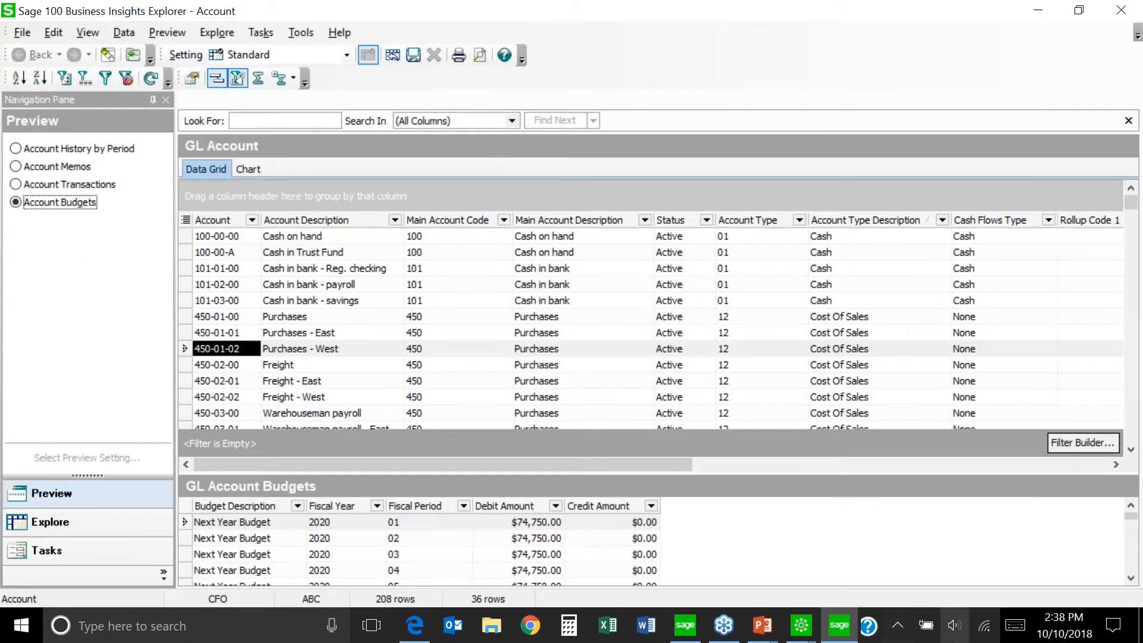
Switch to the Sage 100 main window, open the Customer View and preview the Customer Contacts.
left_click(839, 625)
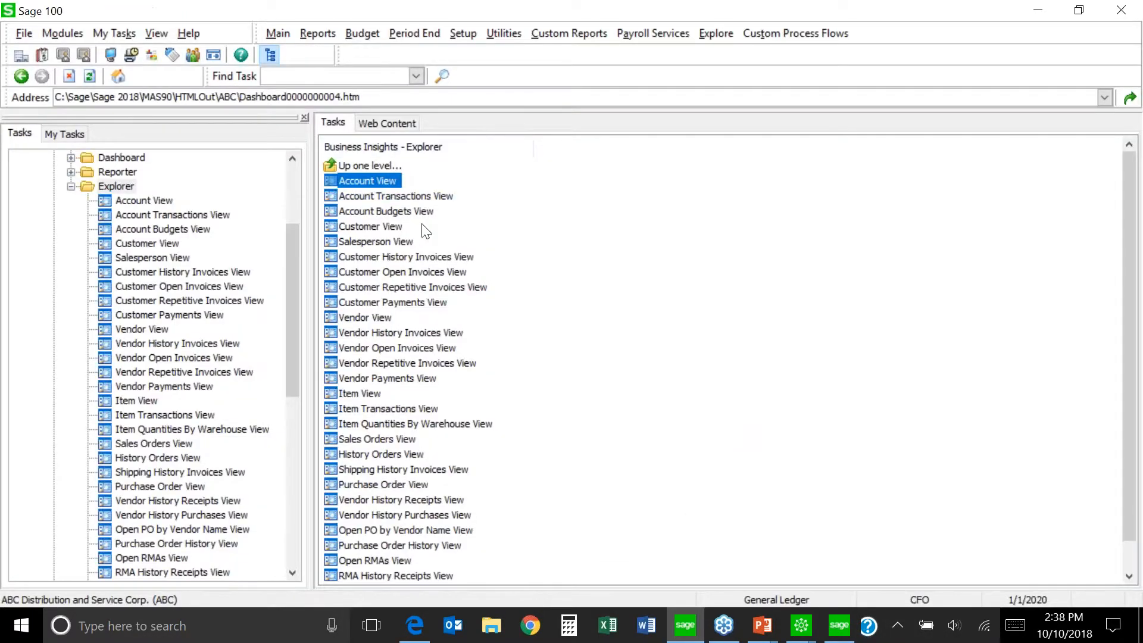
left_click(380, 228)
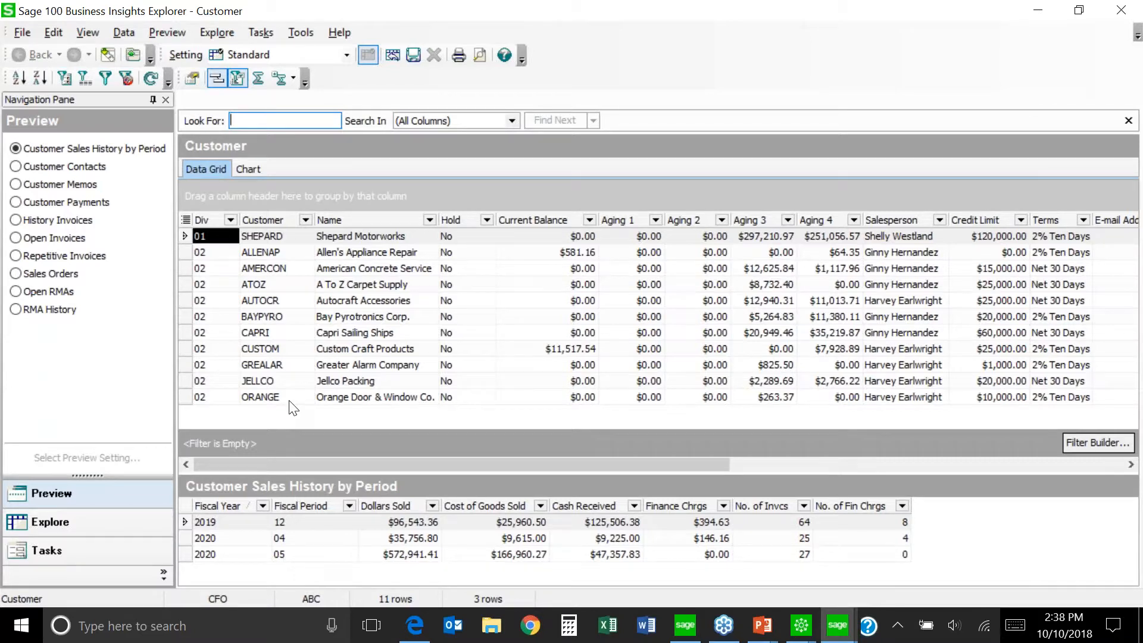
left_click(16, 168)
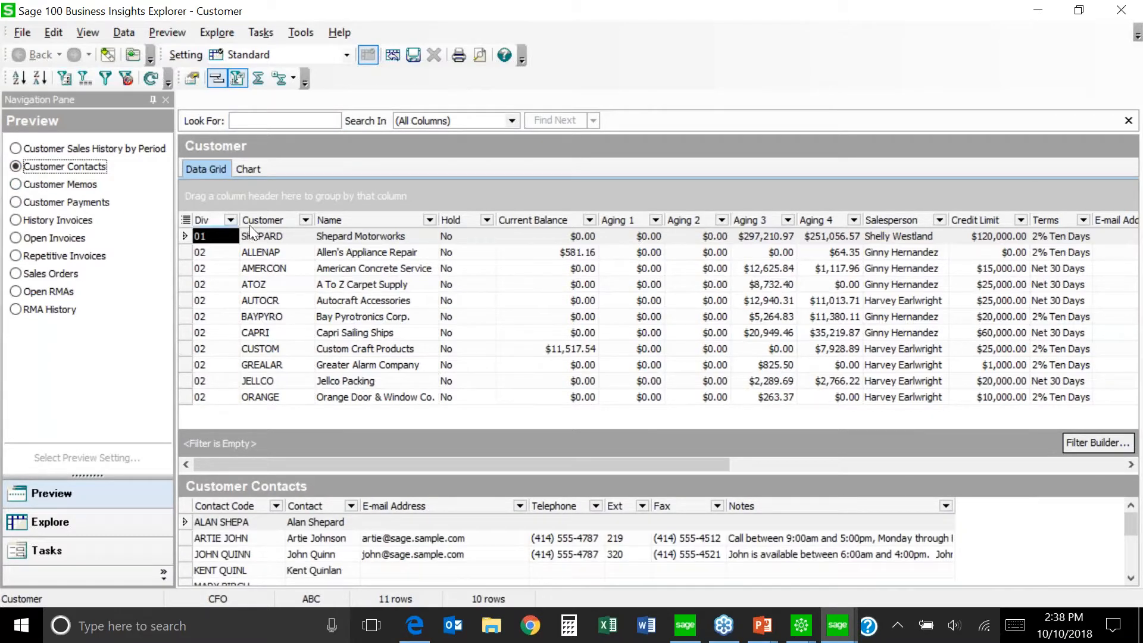
Examine the contacts of customers such as Shepard Motorworks, A To Z Carpet Supply, Autocraft Accessories and Orange Door & Window Co.
left_click(268, 235)
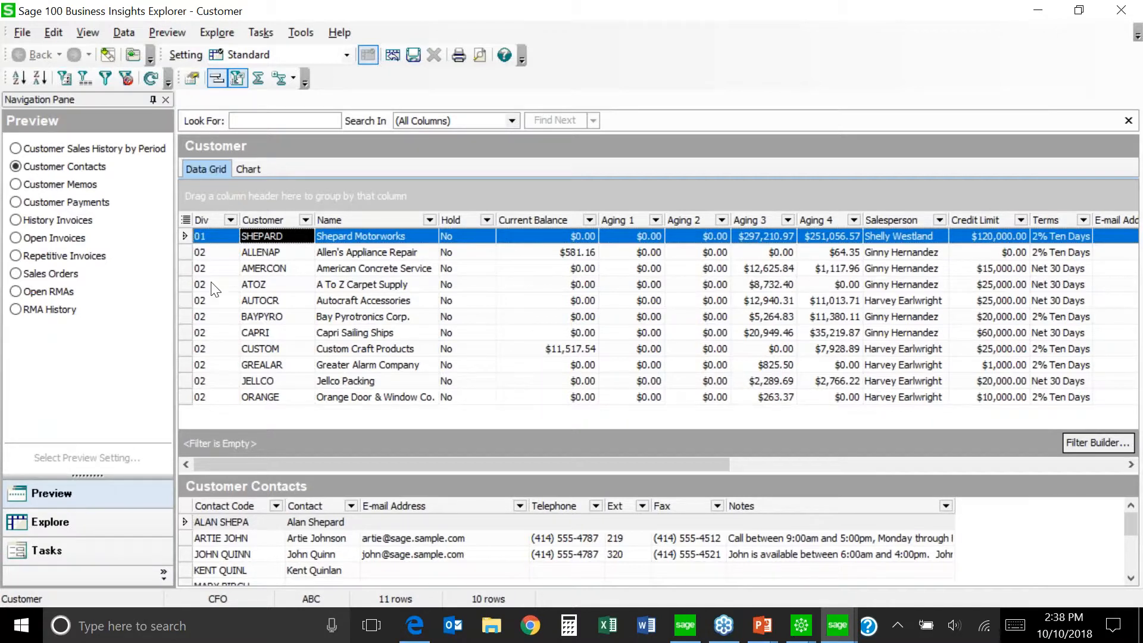
left_click(253, 286)
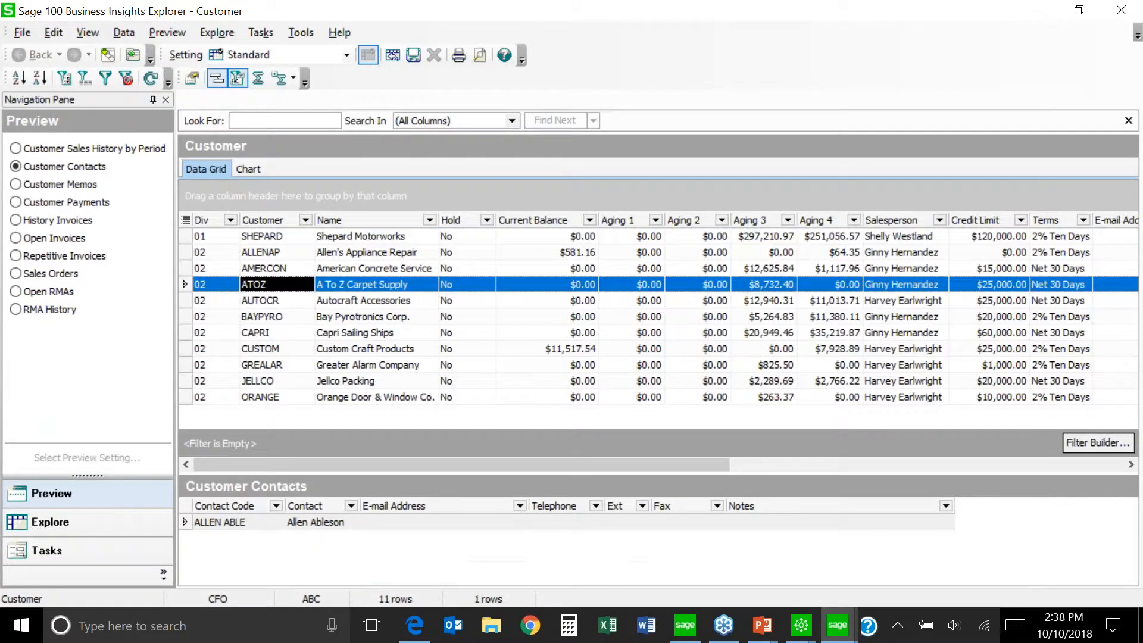
left_click(257, 301)
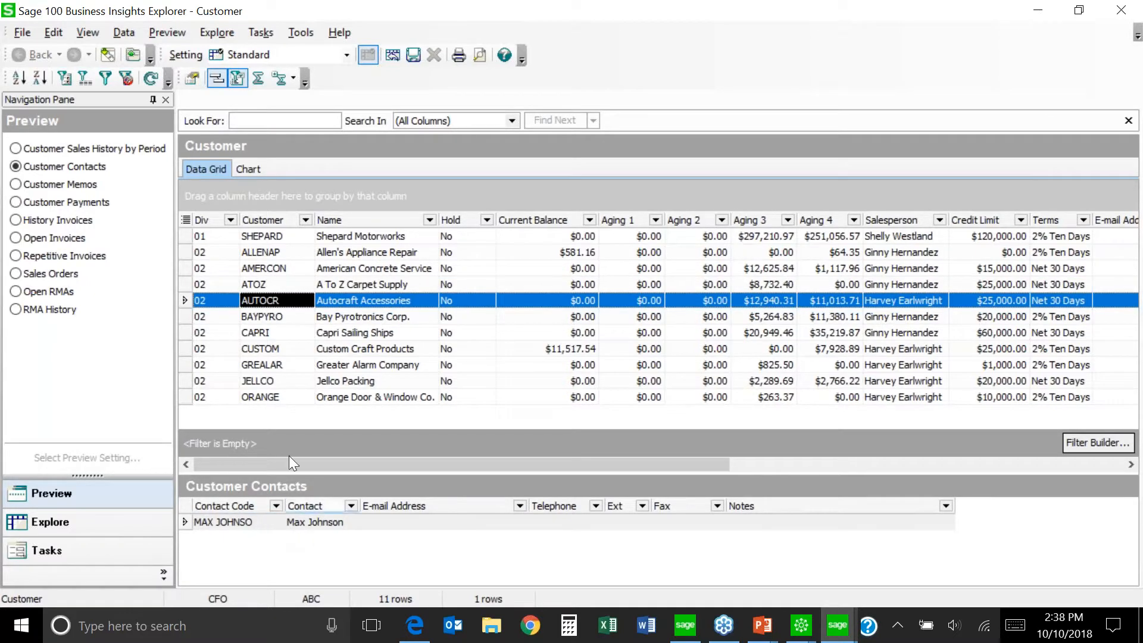
left_click(266, 320)
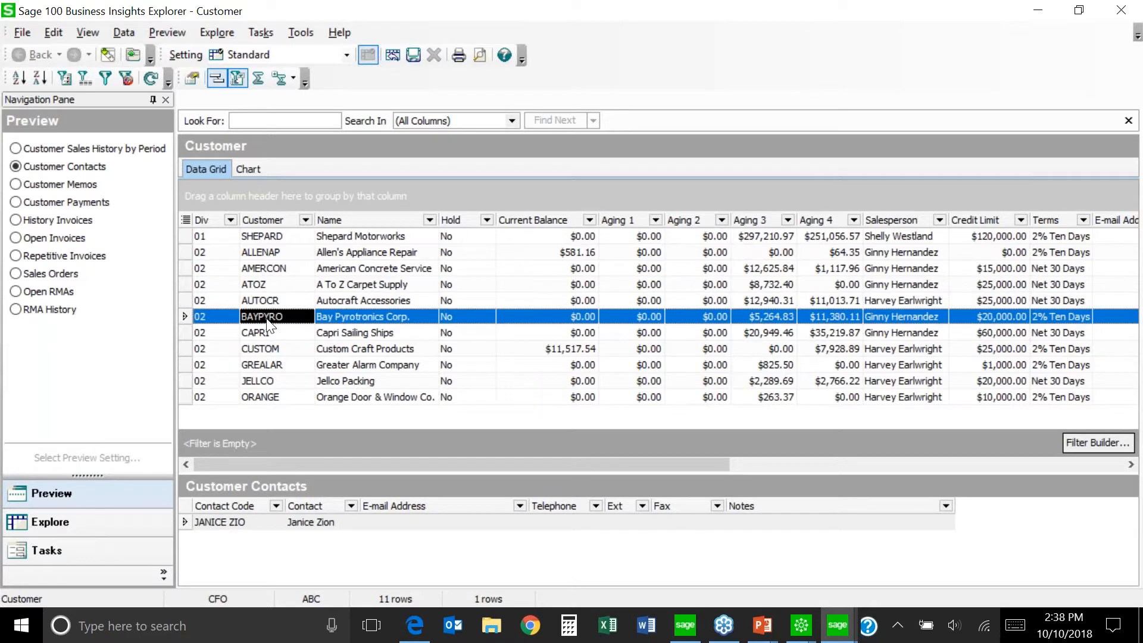
left_click(265, 350)
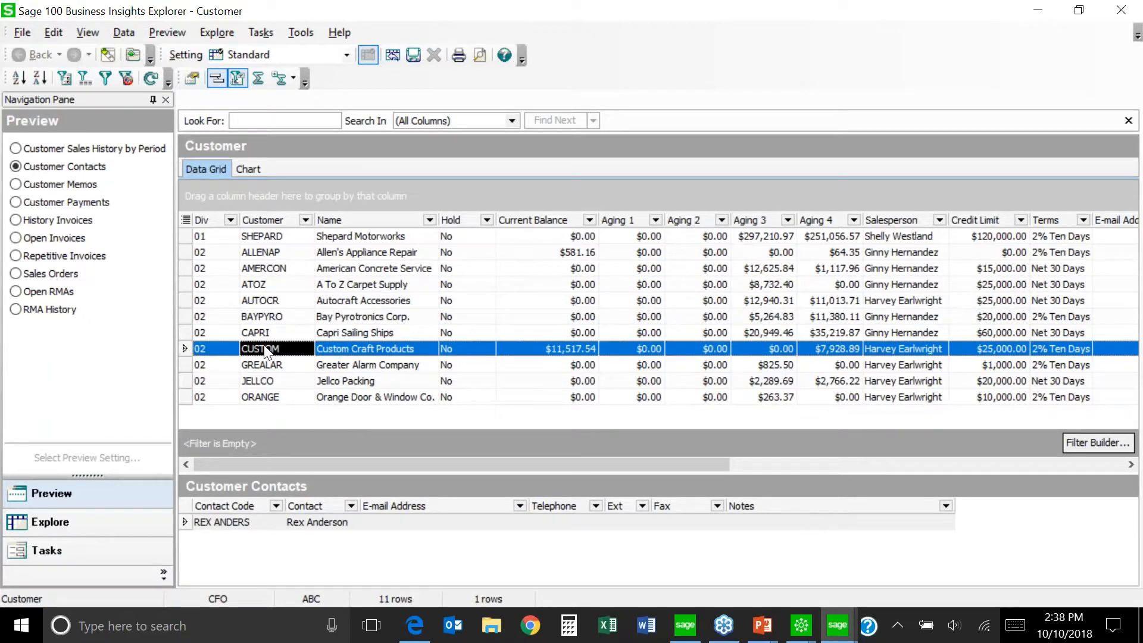
left_click(263, 380)
left_click(268, 398)
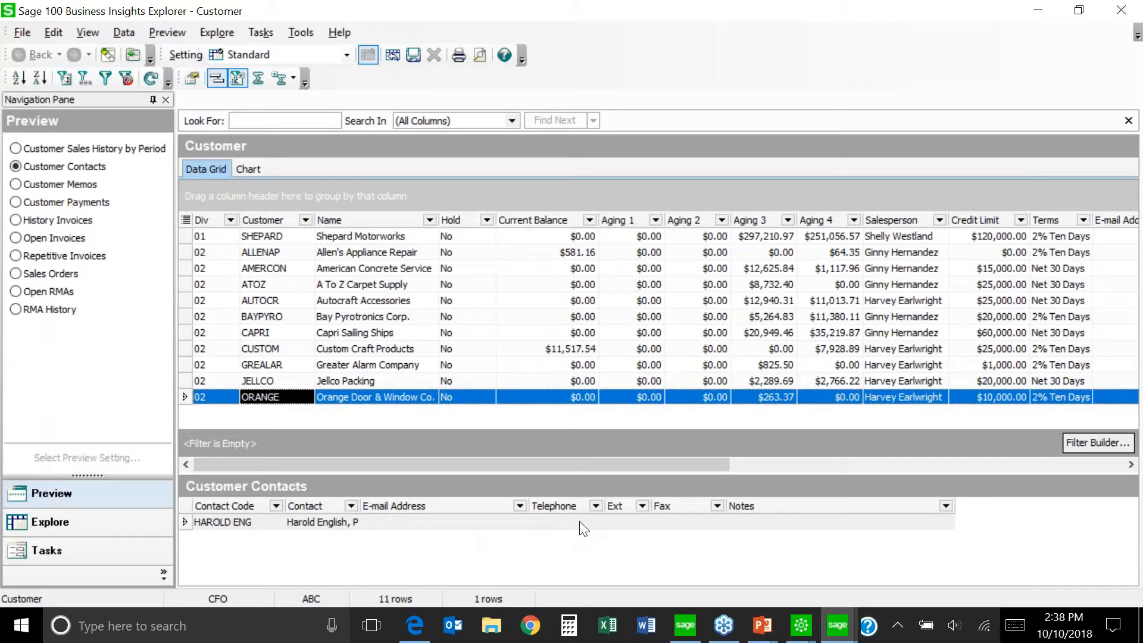
left_click(255, 316)
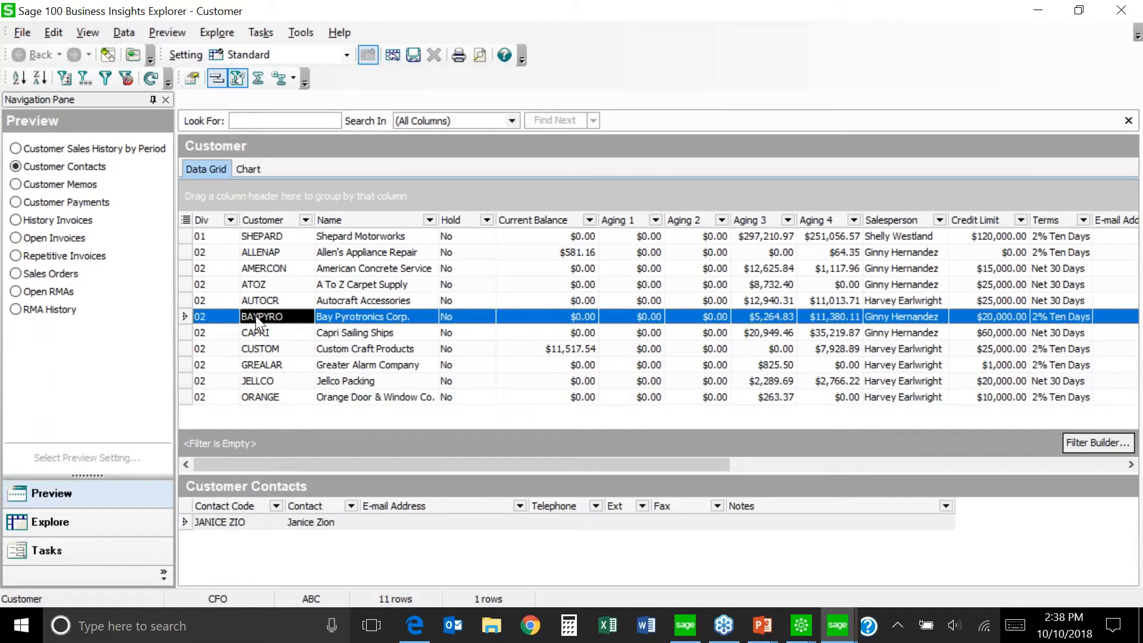
left_click(260, 285)
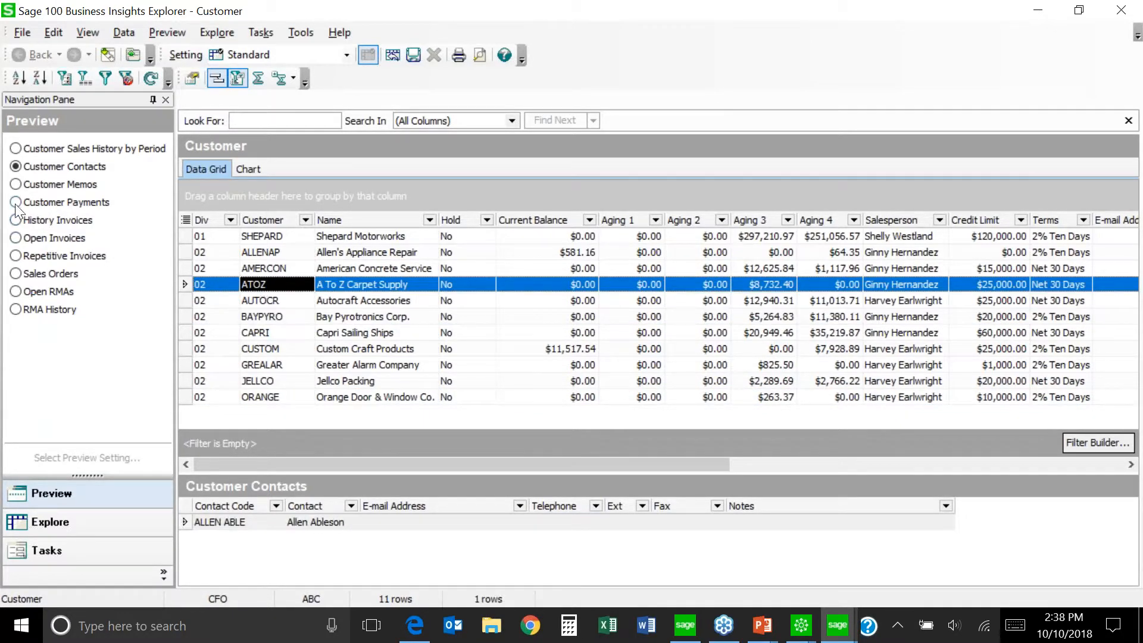
Preview the Customer Memos and read through the memos of Shepard Motorworks.
left_click(14, 181)
left_click(15, 185)
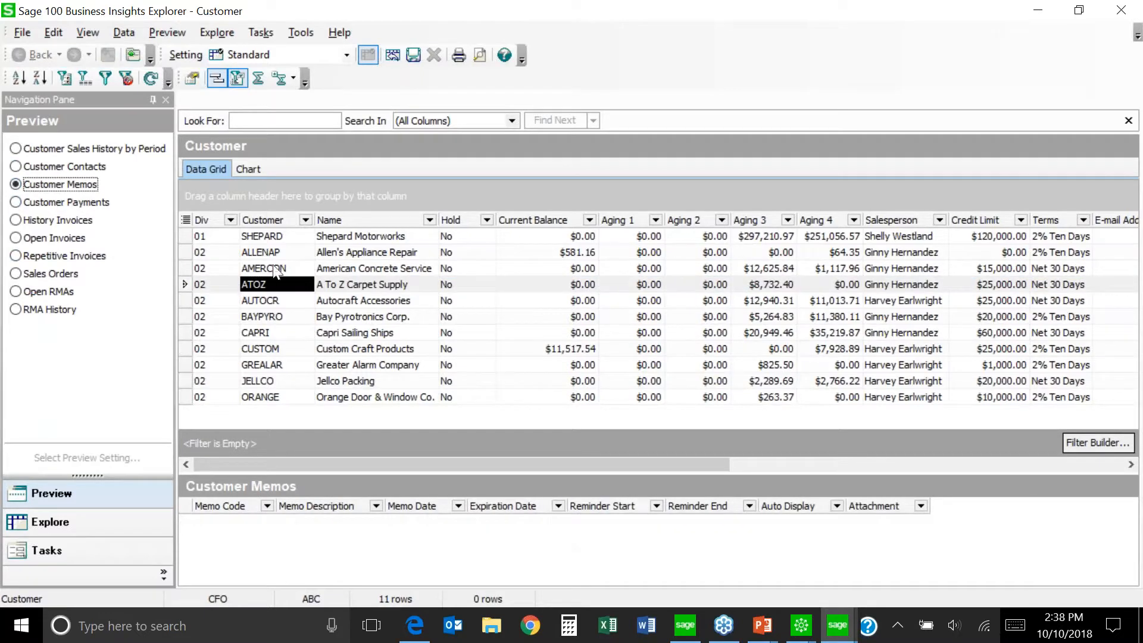
left_click(263, 236)
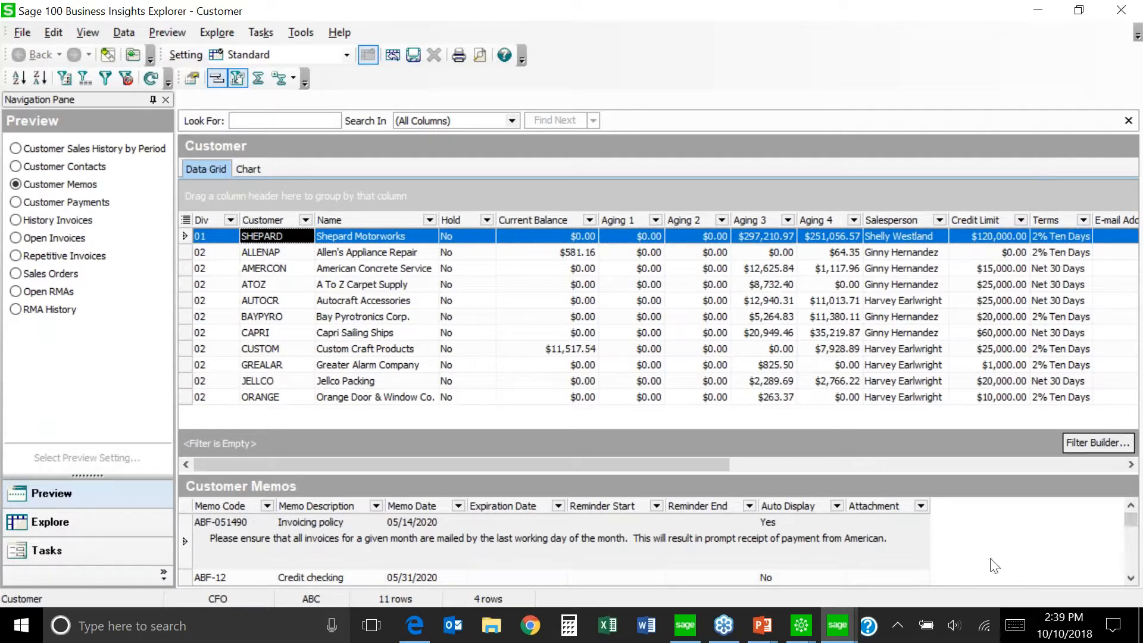
left_click(1131, 521)
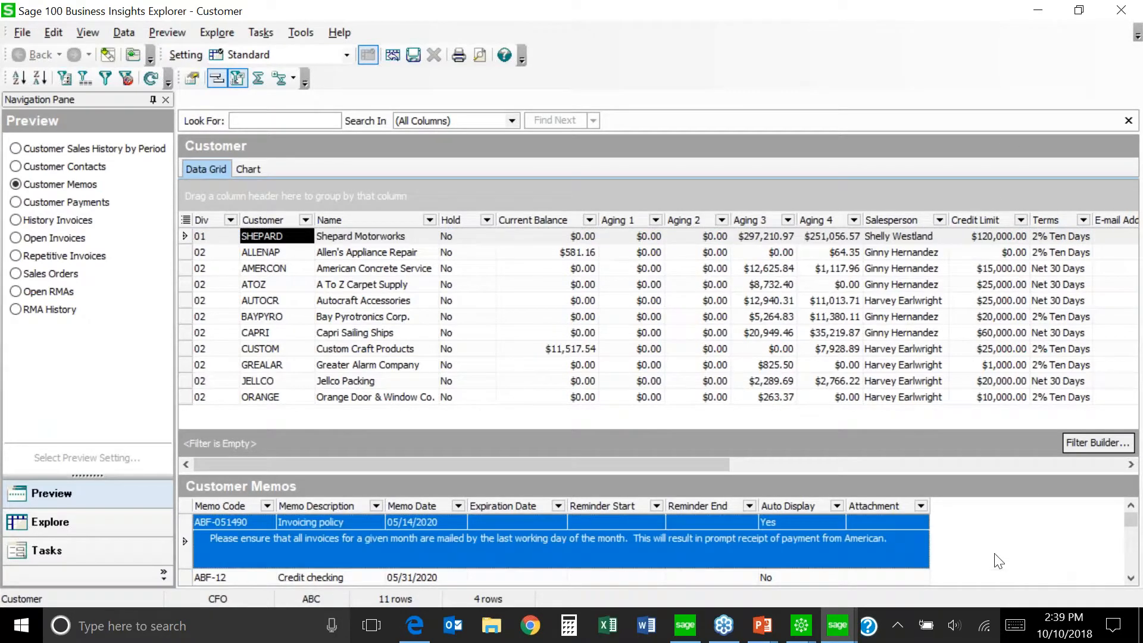
left_click(1131, 578)
left_click(1131, 579)
left_click(1131, 507)
left_click(1131, 507)
left_click(1131, 507)
Group the customer list by Salesperson.
left_click(610, 186)
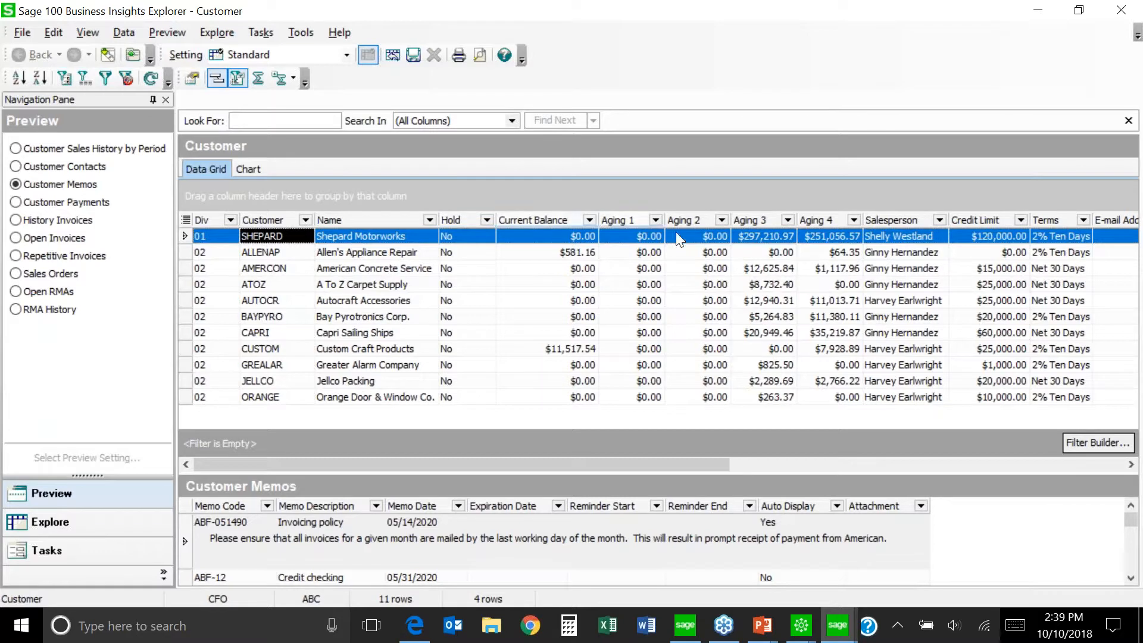
left_click(905, 219)
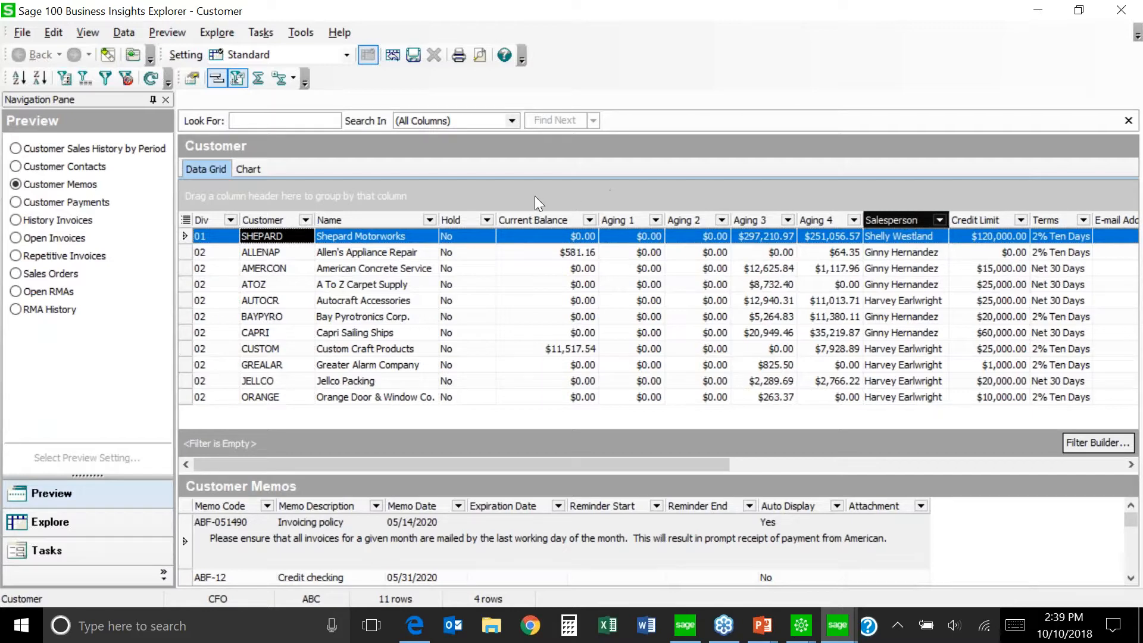
left_click_drag(535, 195, 535, 195)
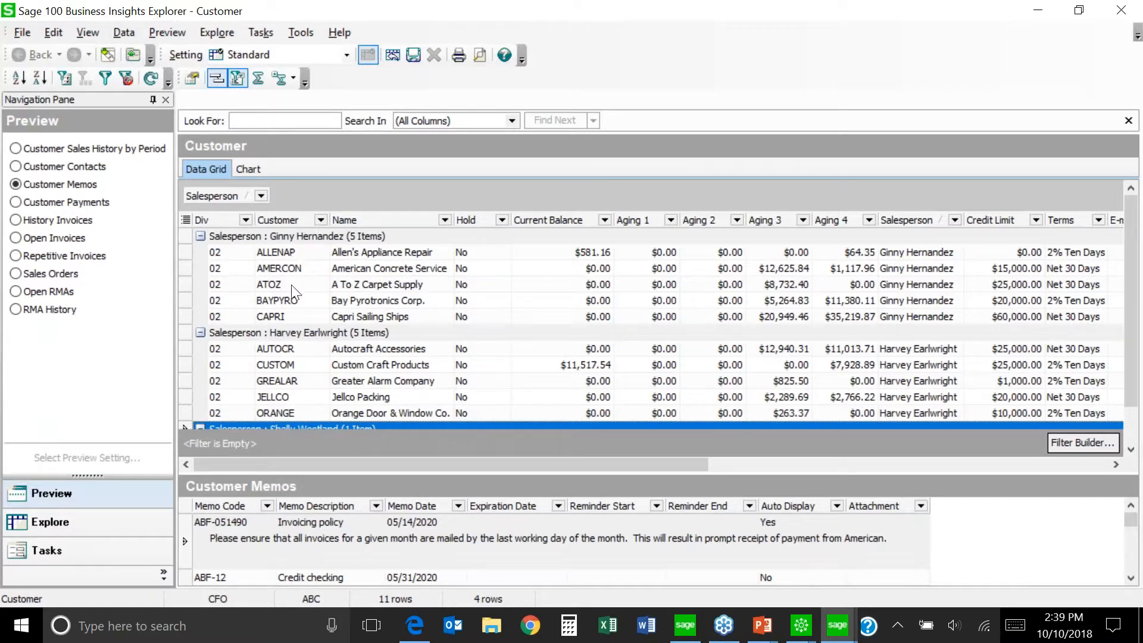
Preview the memos and the Customer Payments of Allen's Appliance Repair, and remove the Salesperson grouping from the customer list.
left_click(276, 252)
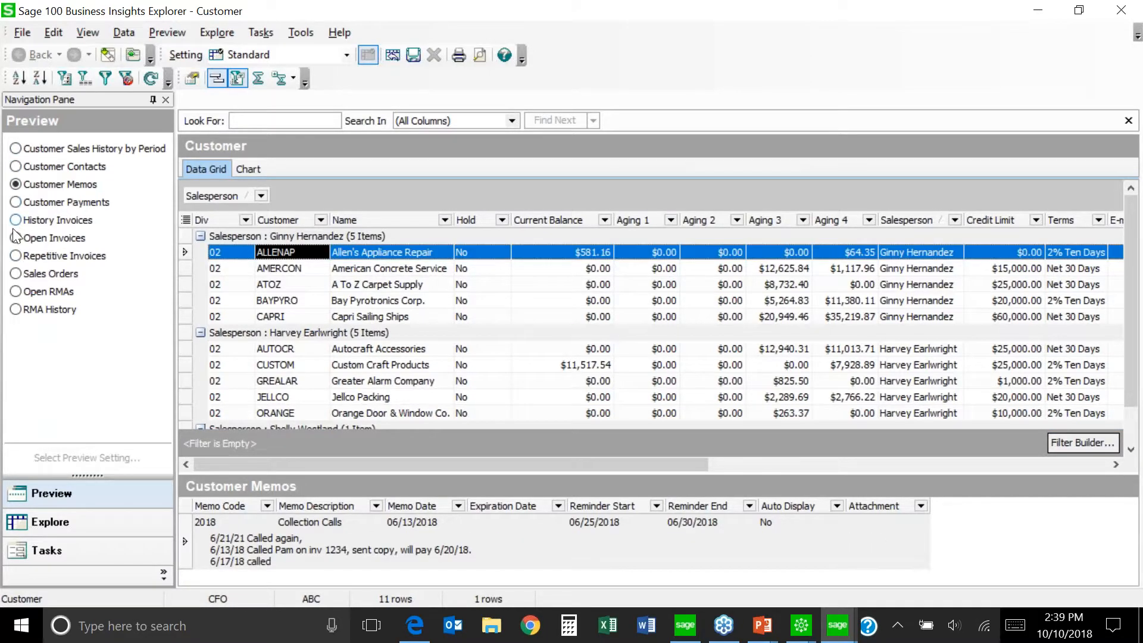
left_click(16, 202)
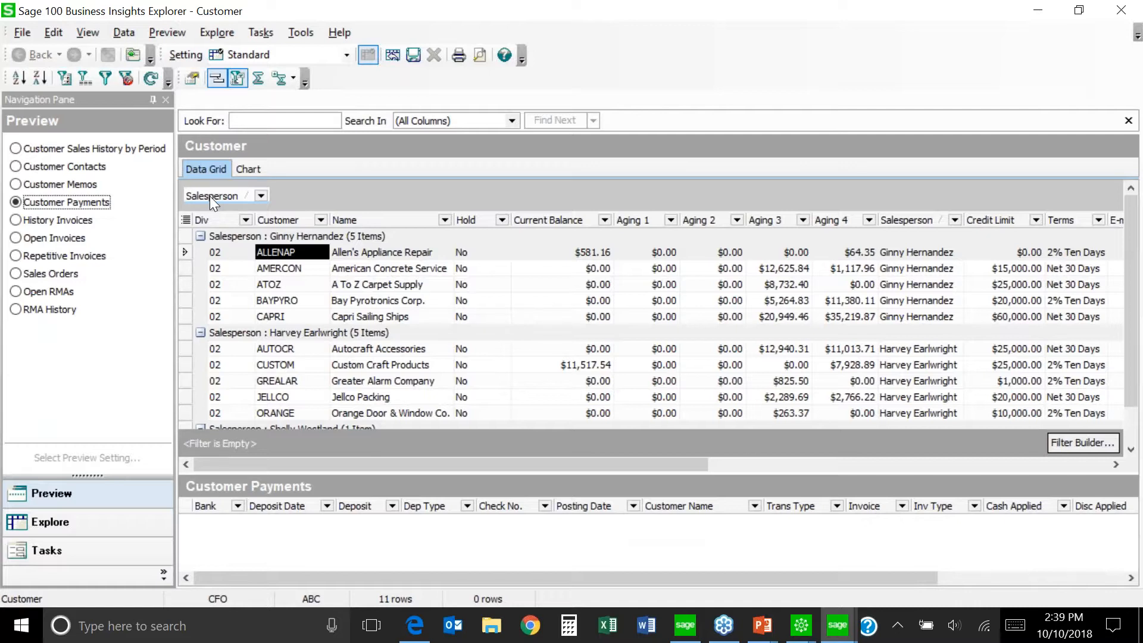
left_click_drag(209, 195, 941, 232)
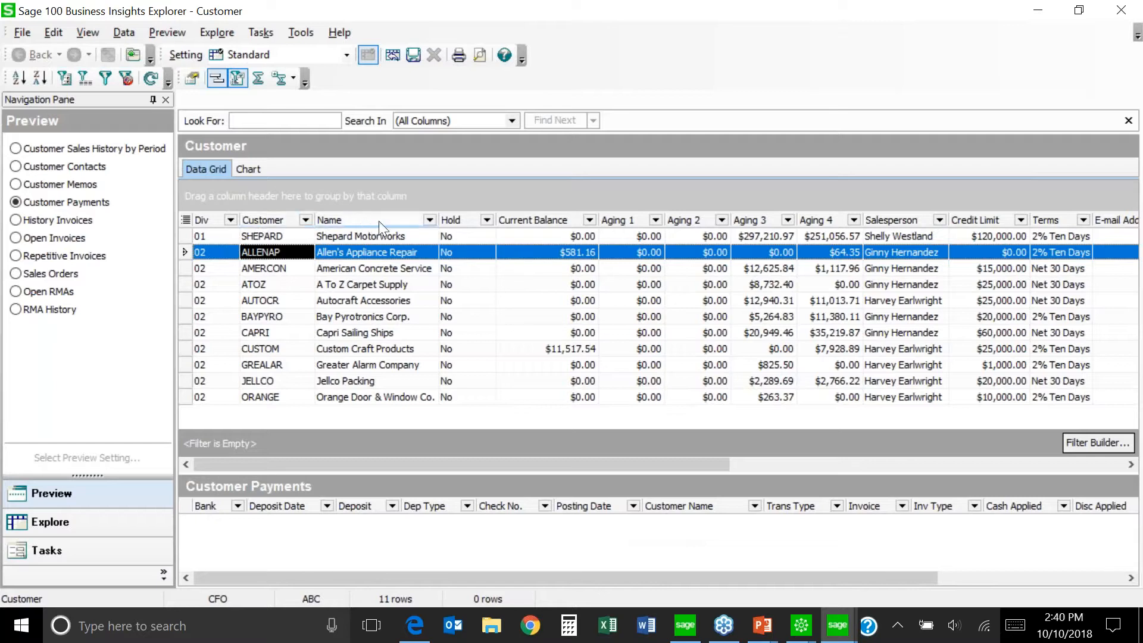
Move the Name column ahead of the Customer column and filter the list to the first salesperson offered.
left_click_drag(389, 218, 274, 222)
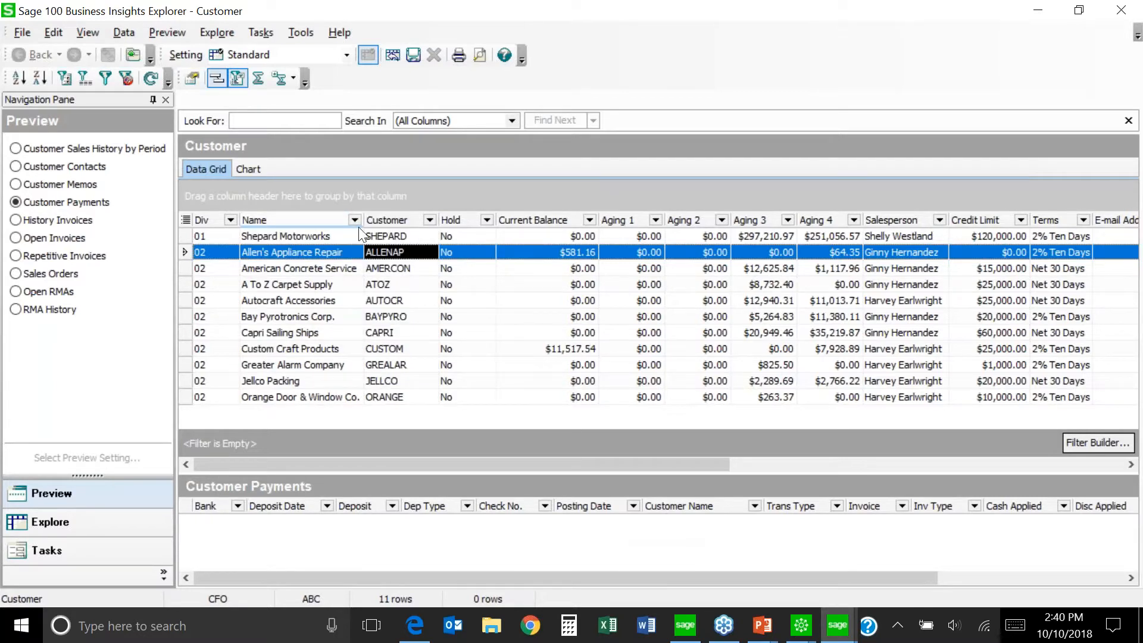
left_click_drag(437, 218, 387, 226)
left_click(940, 219)
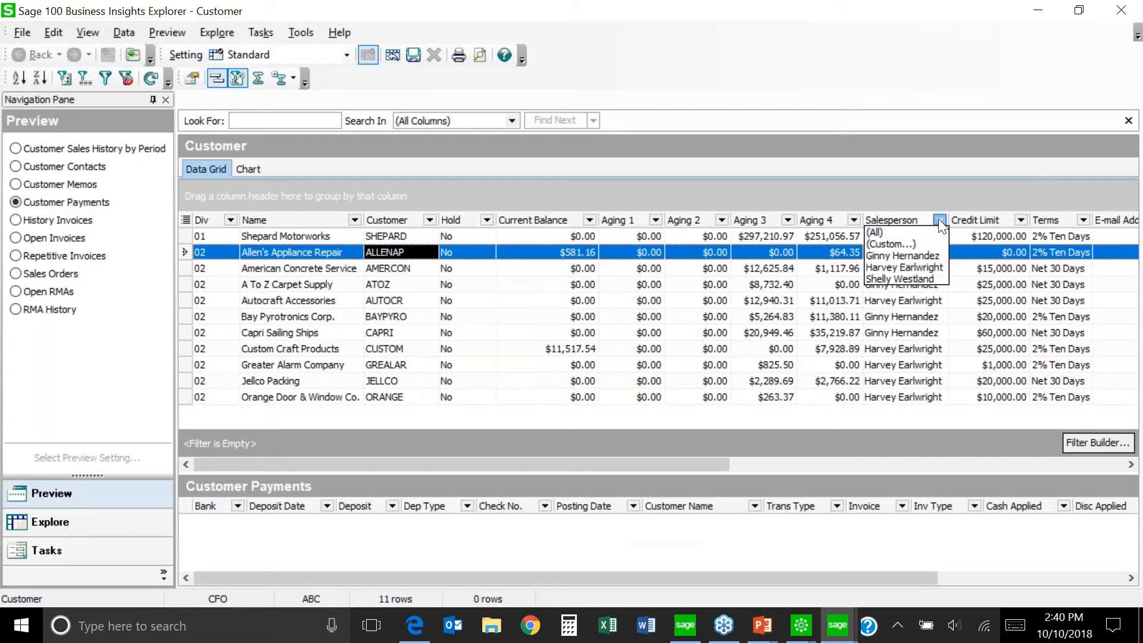
left_click(933, 255)
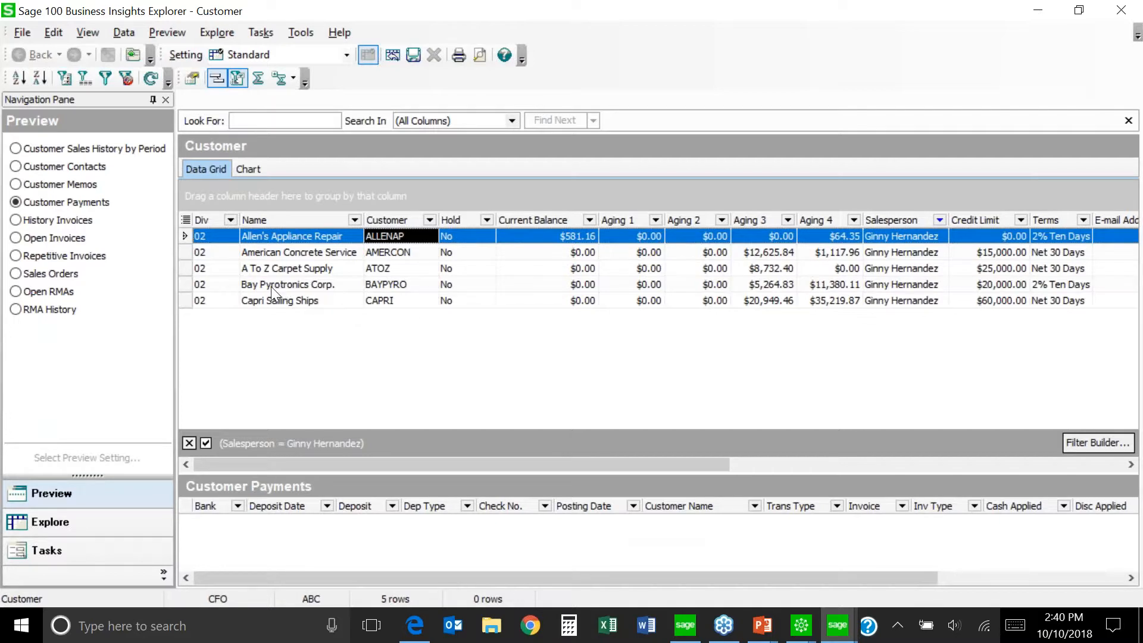
Move the Customer column back in front of the Name column, with Allen's Appliance Repair selected.
left_click(300, 236)
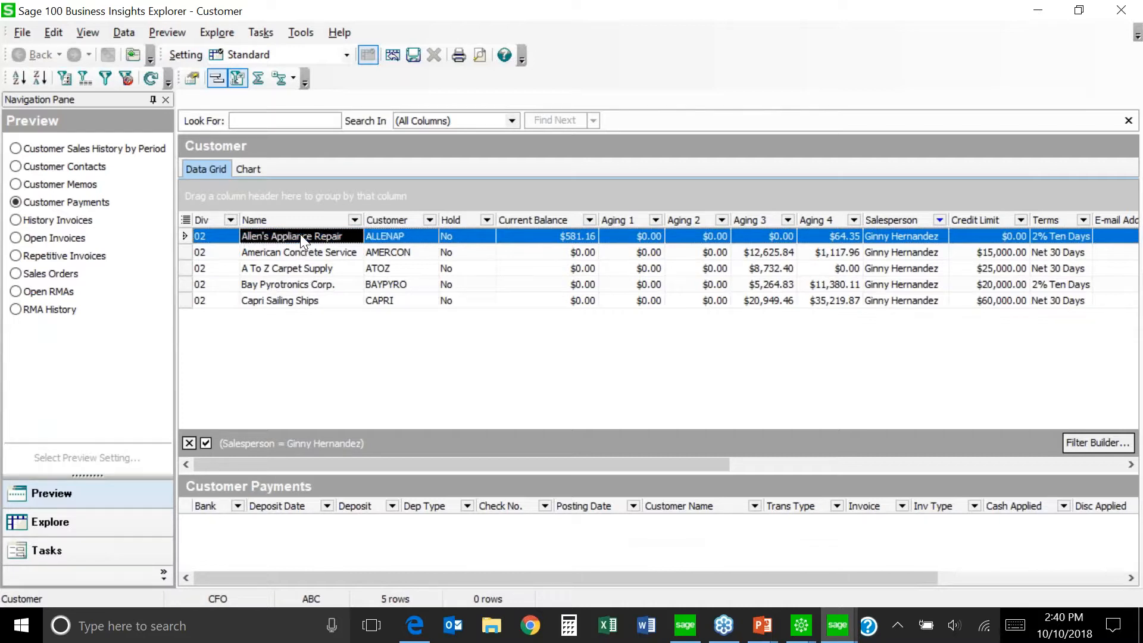
left_click(406, 236)
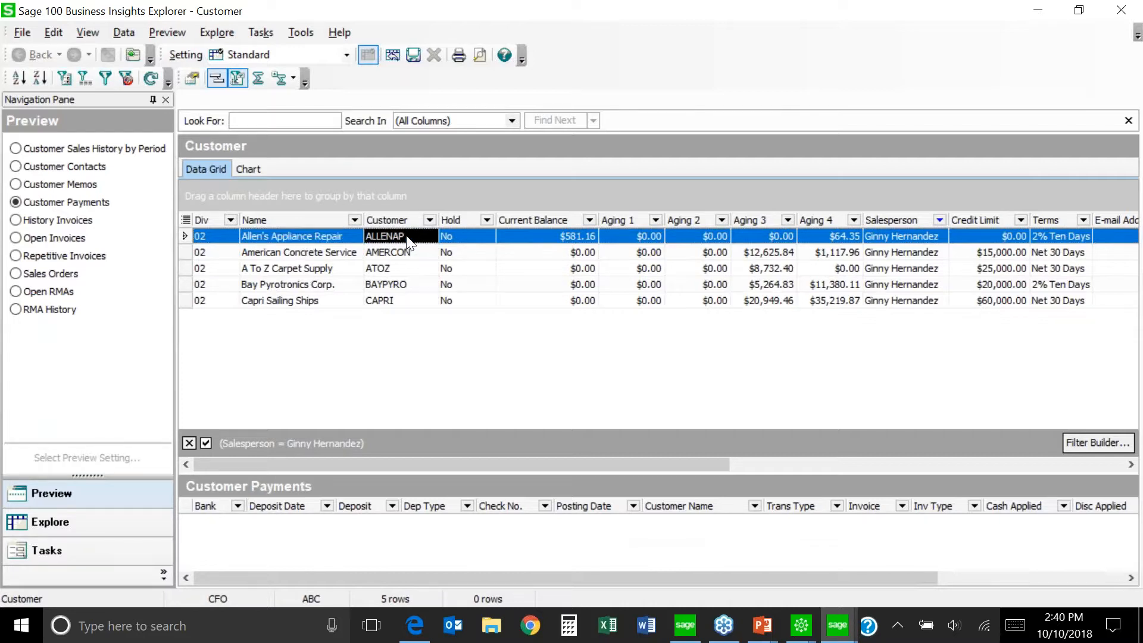
left_click(301, 237)
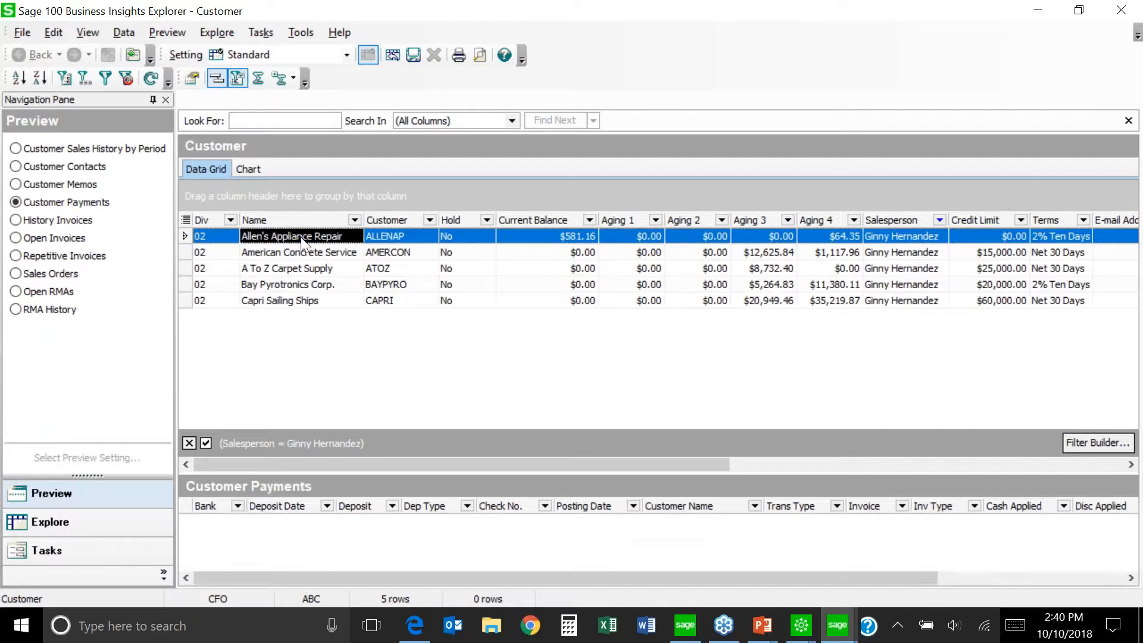
left_click_drag(406, 223, 285, 221)
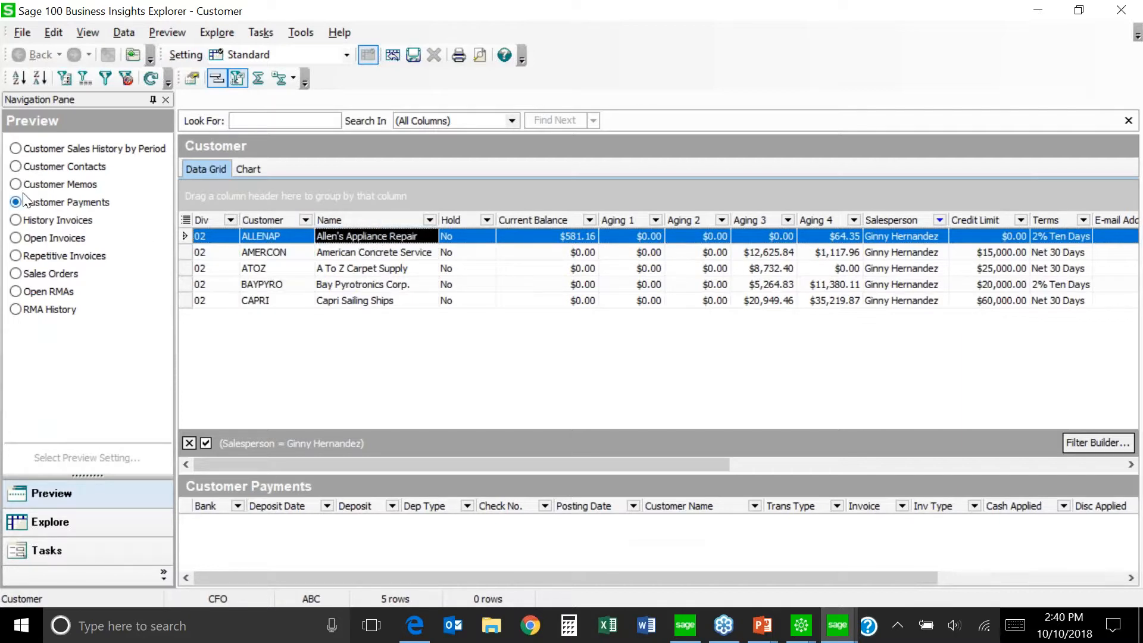
Preview the Open Invoices of Allen's Appliance Repair and examine its invoices and balance-forward entries.
left_click(17, 238)
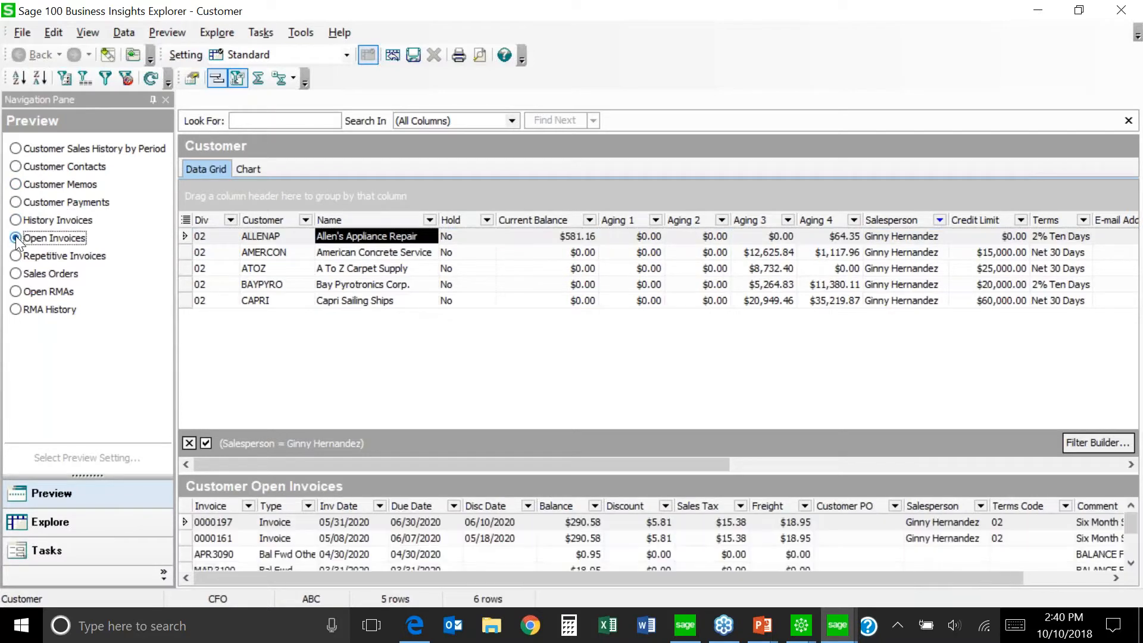
left_click(230, 523)
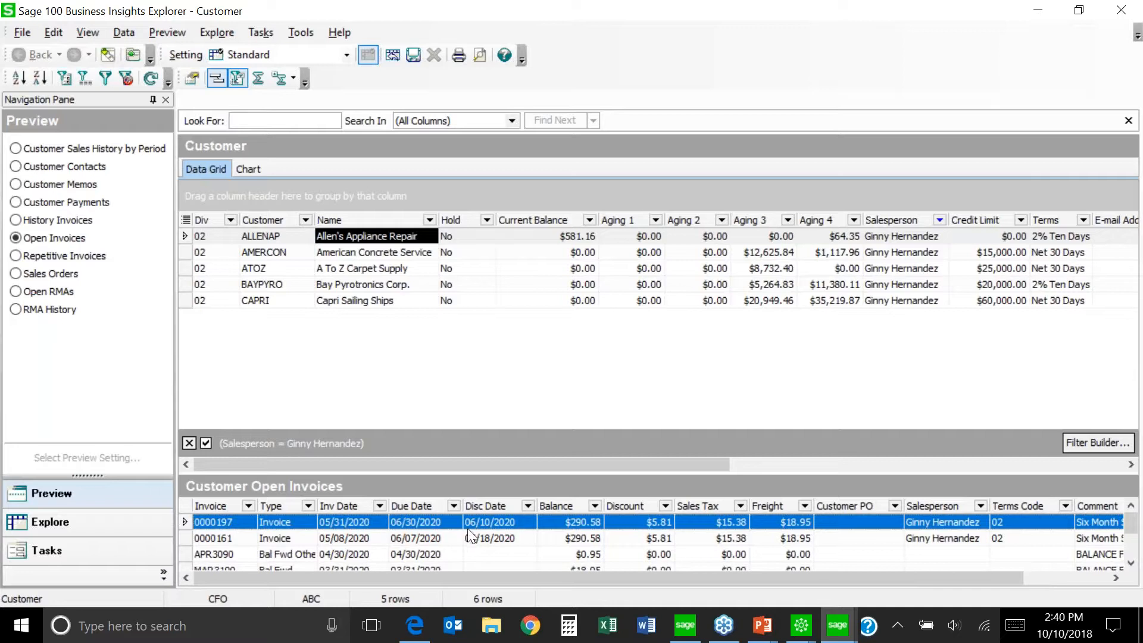
scroll(1127, 524, "down", 2)
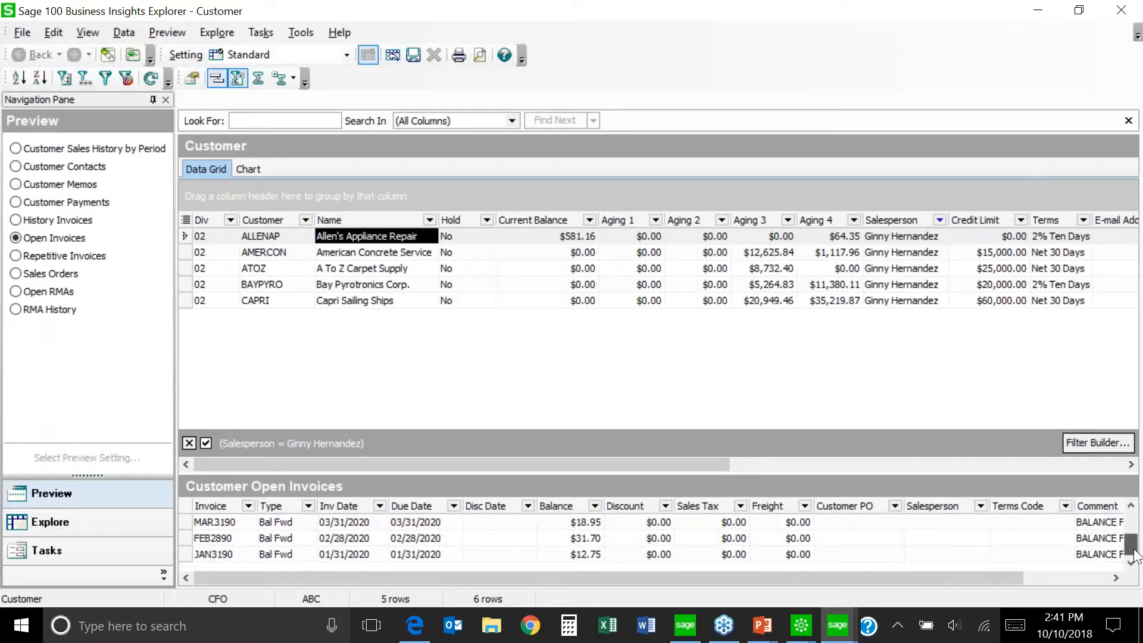
left_click(310, 554)
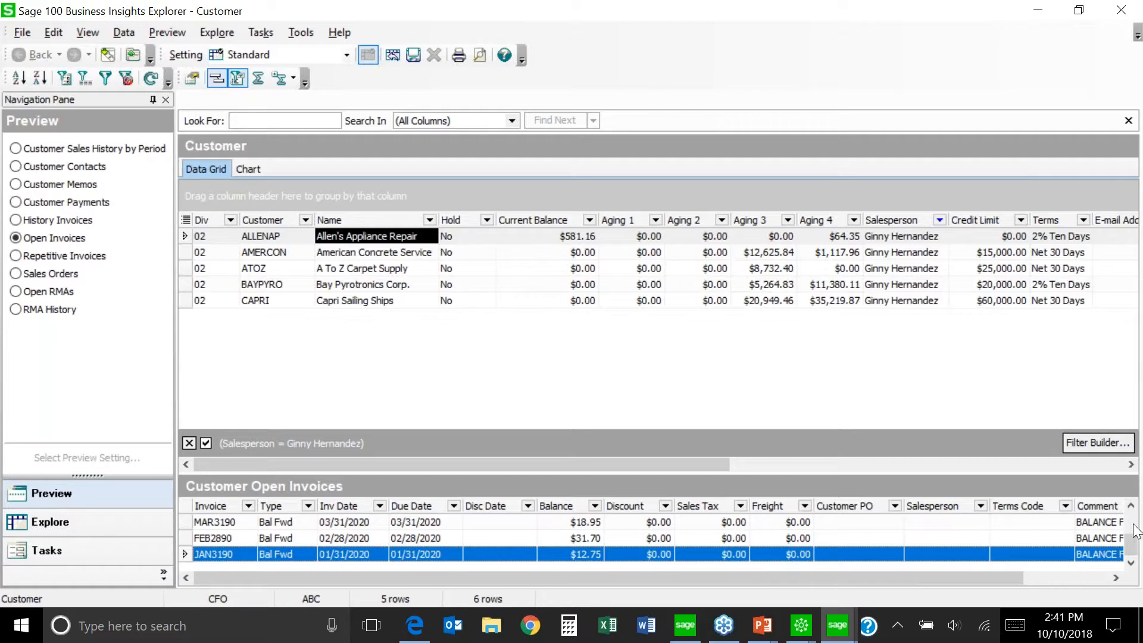
left_click(1132, 507)
left_click(1131, 506)
left_click(1131, 507)
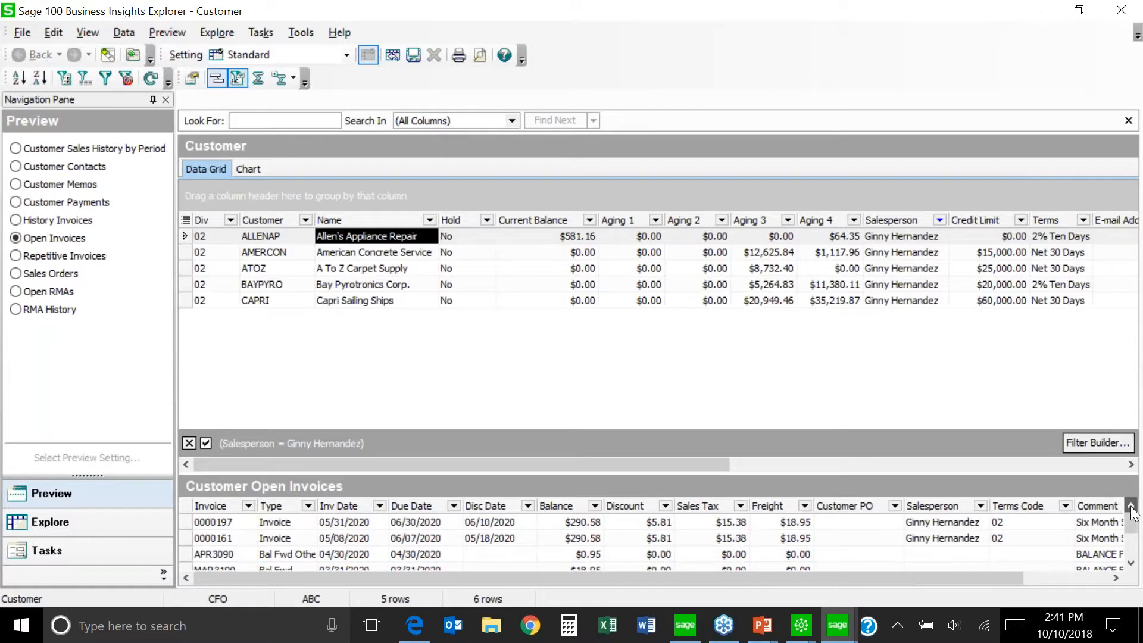
left_click(286, 539)
left_click(282, 521)
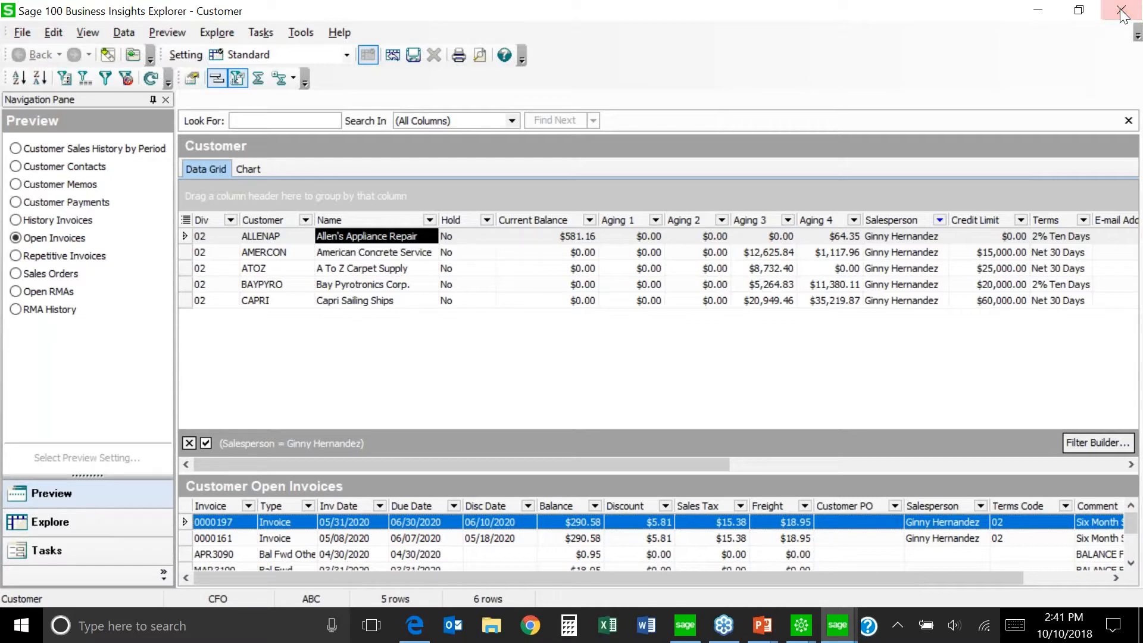
Close both open Business Insights Reporter windows.
left_click(800, 625)
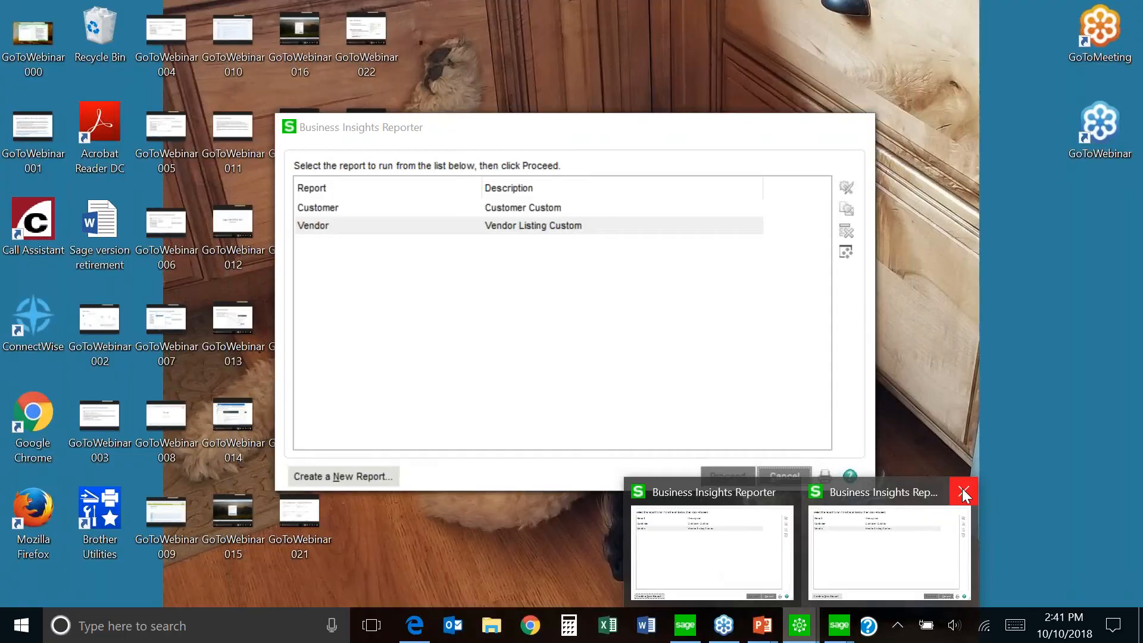
left_click(962, 488)
left_click(788, 624)
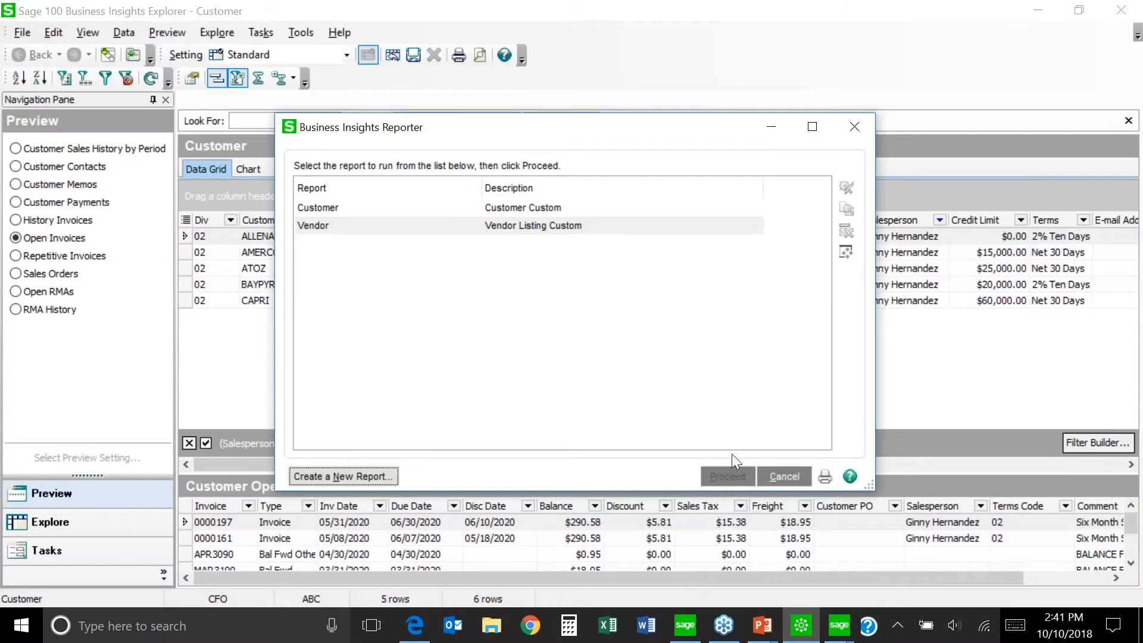
left_click(785, 477)
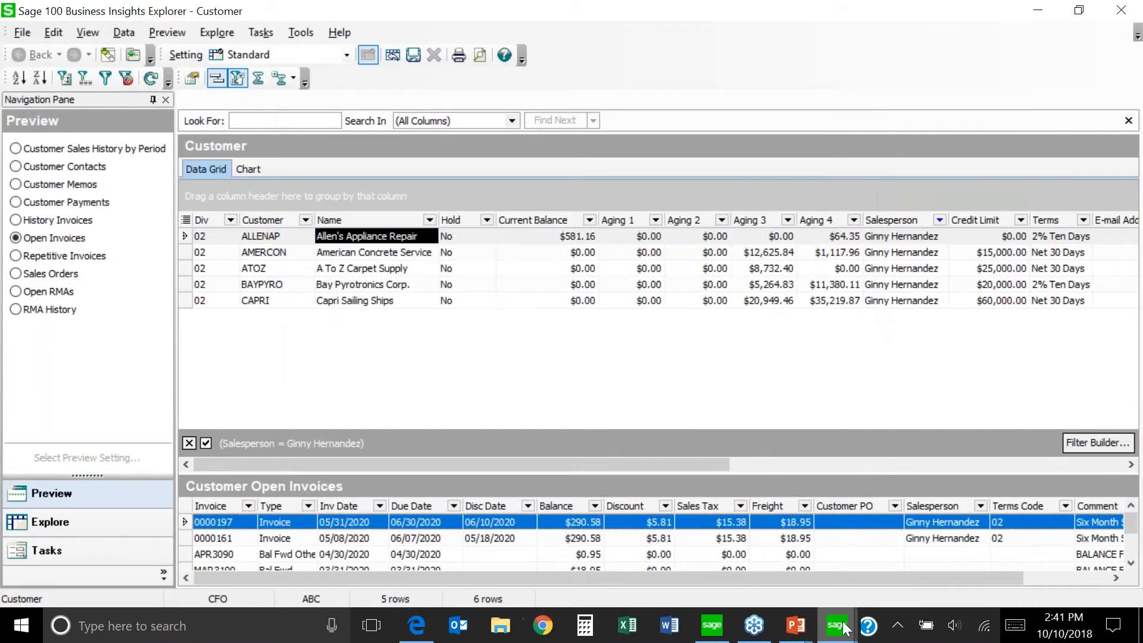
Close the Account and Customer Explorer windows without saving the changed view settings.
mouse_move(840, 627)
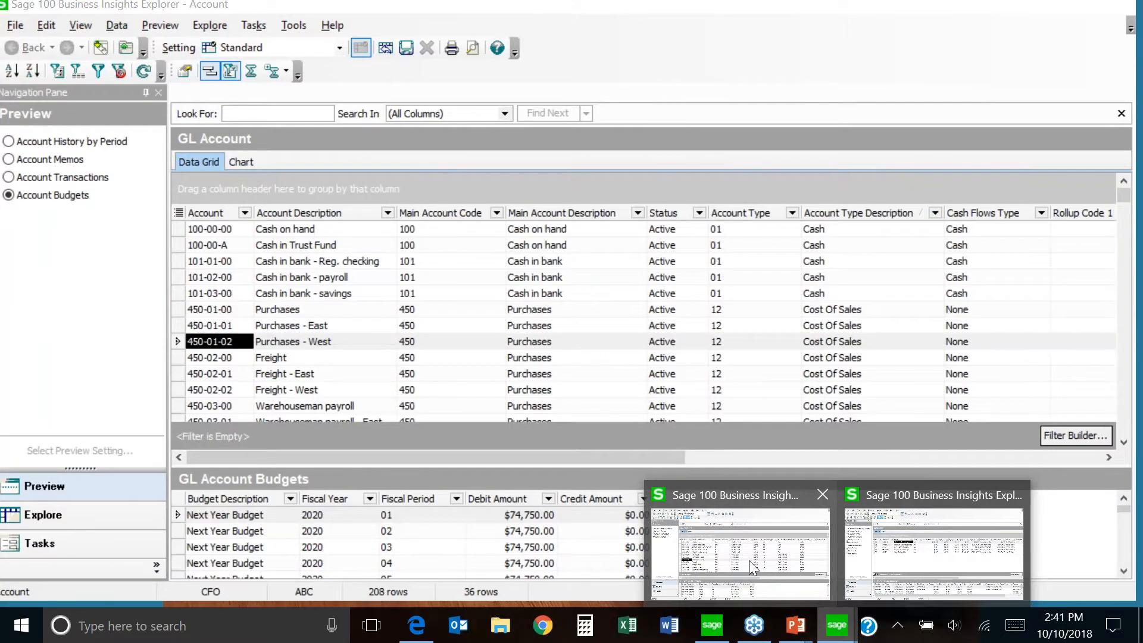
left_click(740, 549)
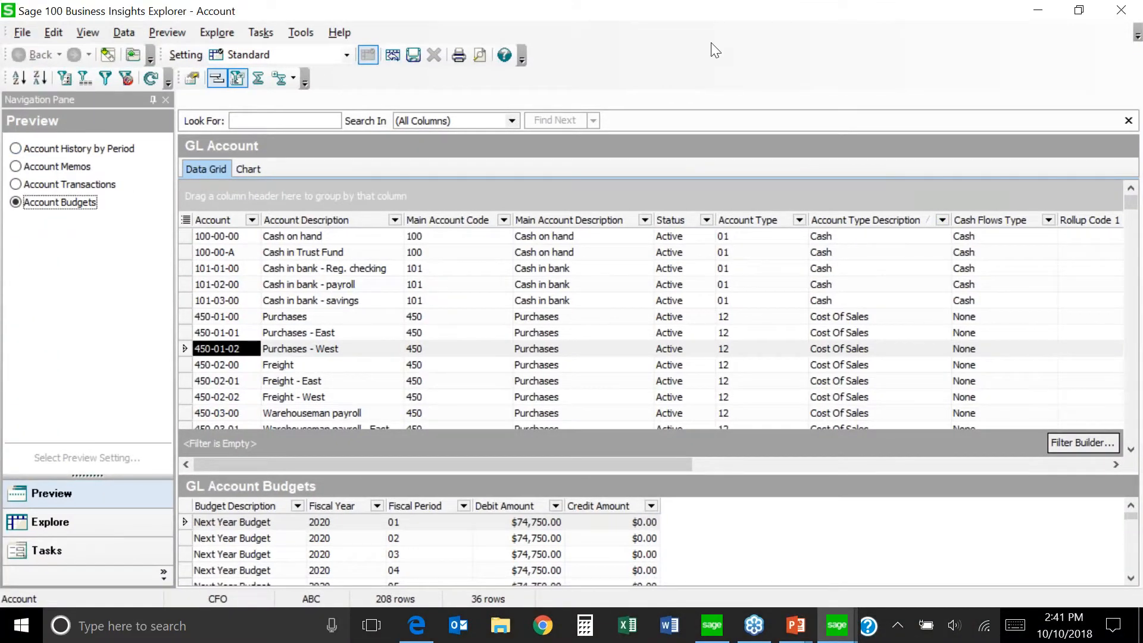
left_click(1122, 12)
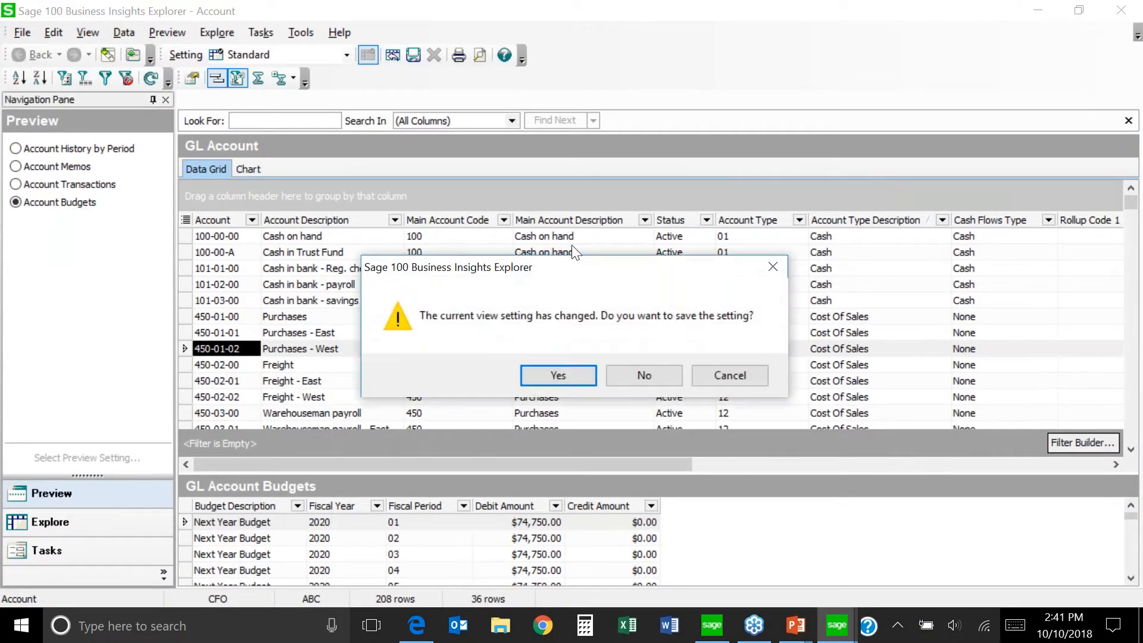
left_click(645, 376)
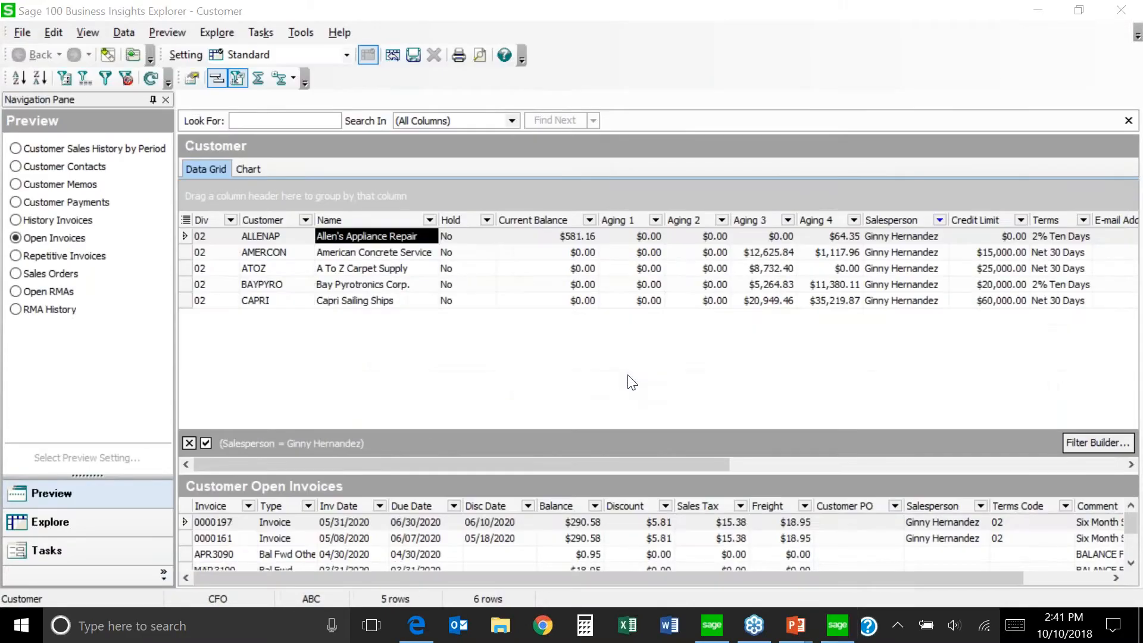
left_click(1122, 11)
left_click(650, 372)
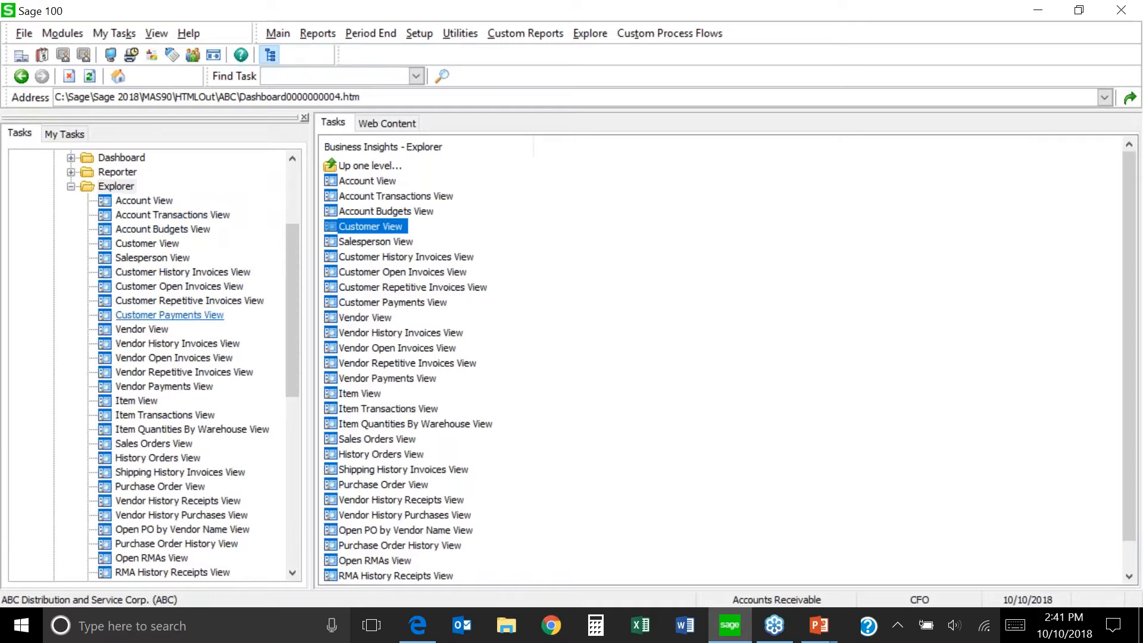
Collapse the Business Insights and Accounts Receivable modules and expand the Explore folder of Accounts Payable.
left_click(291, 533)
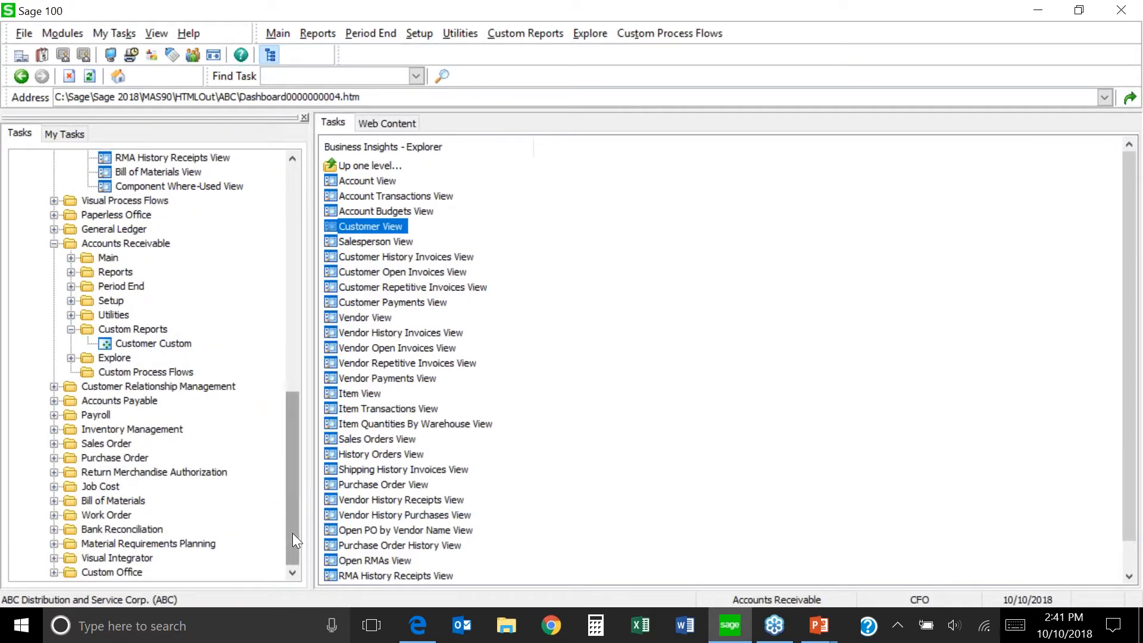
left_click(291, 193)
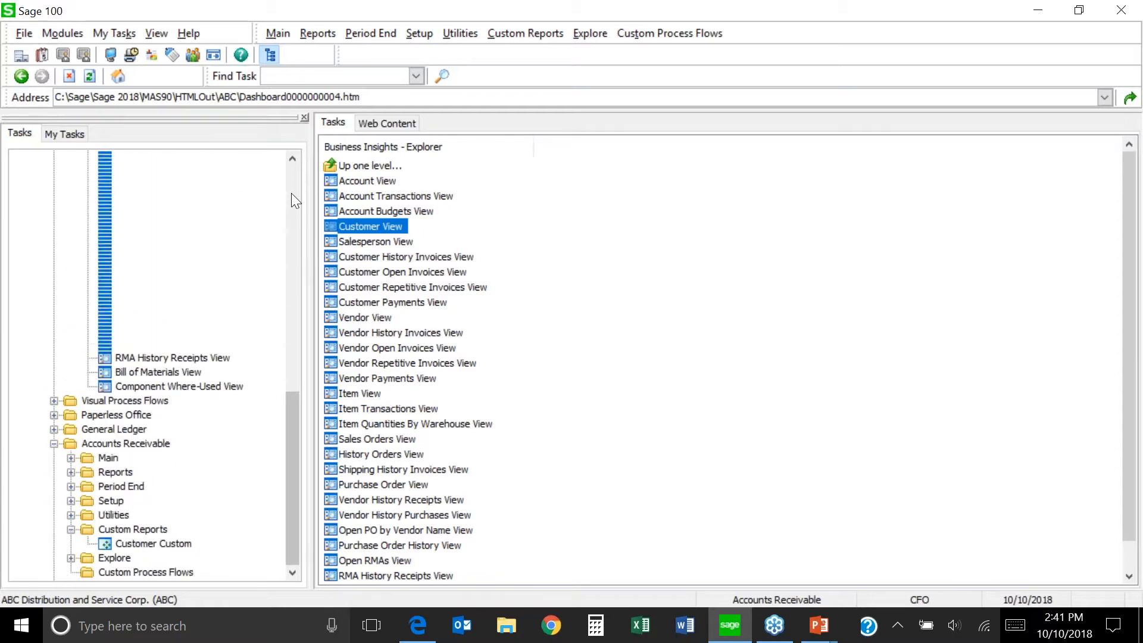
left_click(292, 159)
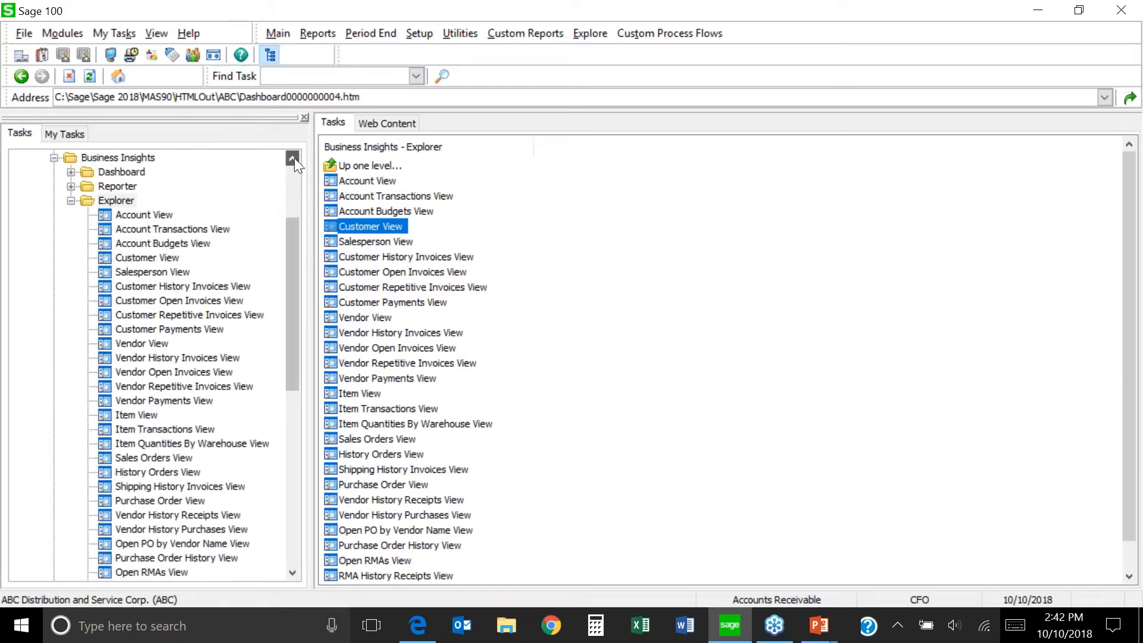
scroll(292, 159, "up", 1)
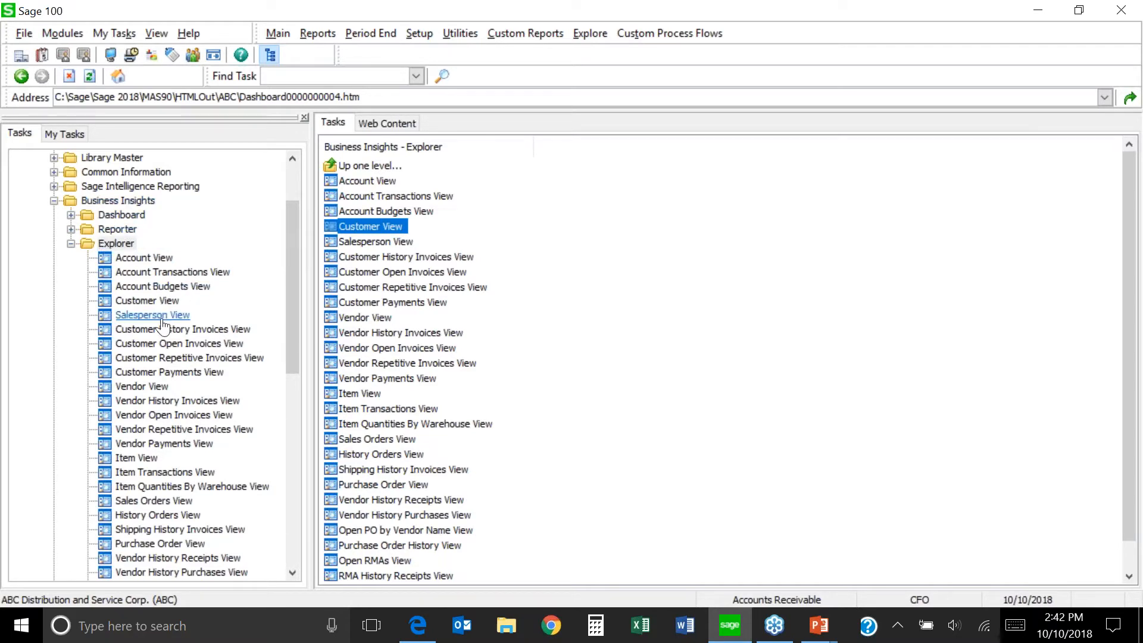
left_click(54, 202)
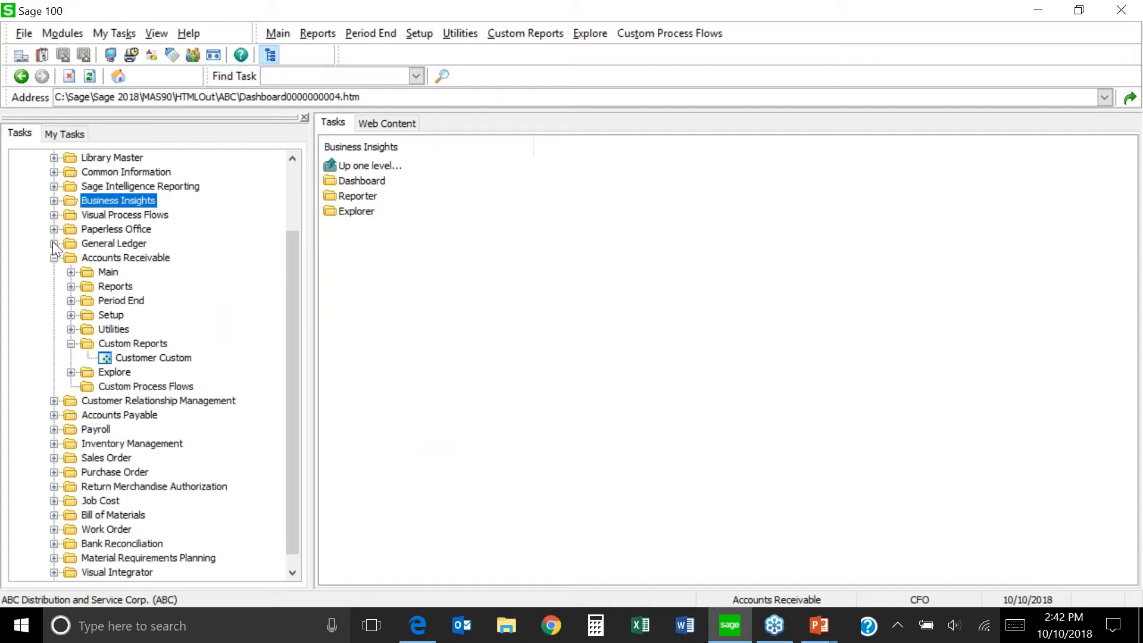
left_click(53, 258)
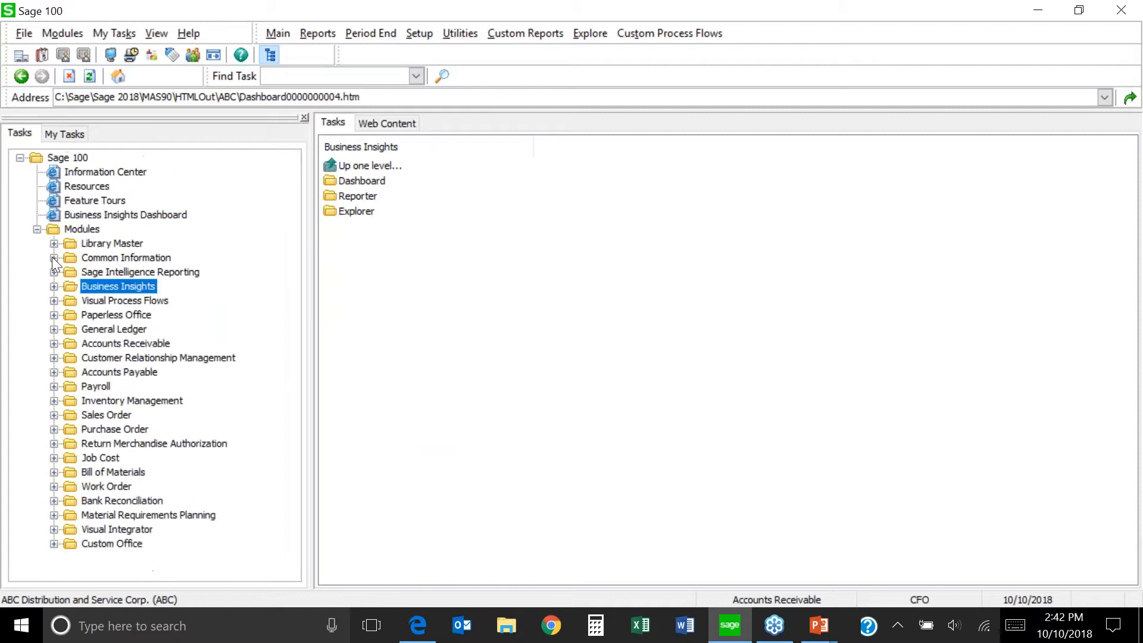
left_click(113, 374)
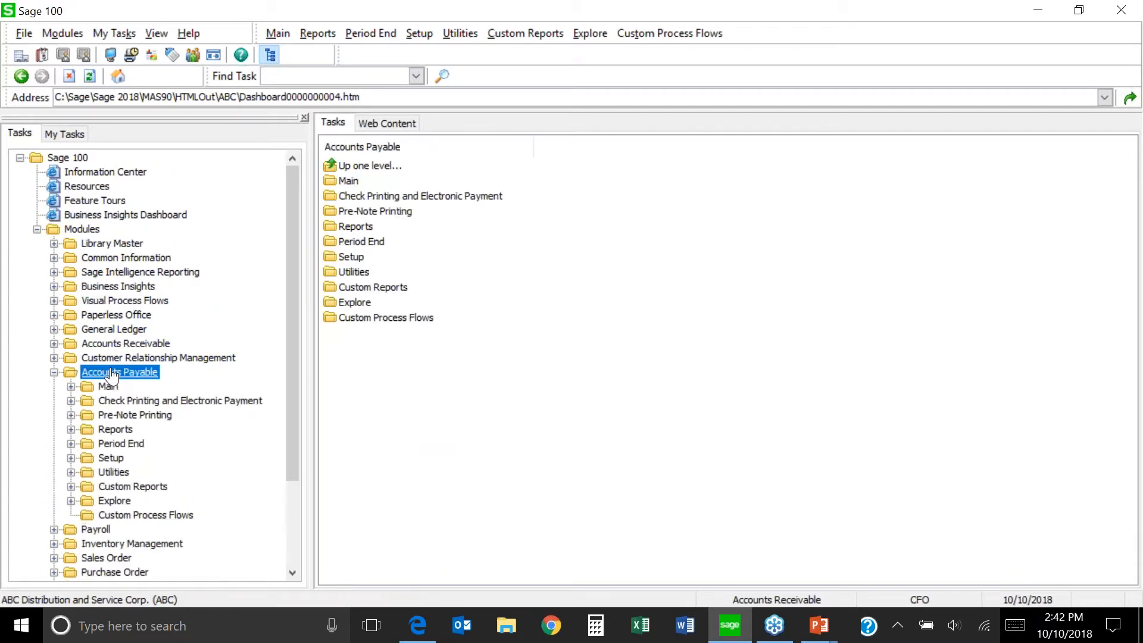
left_click(70, 501)
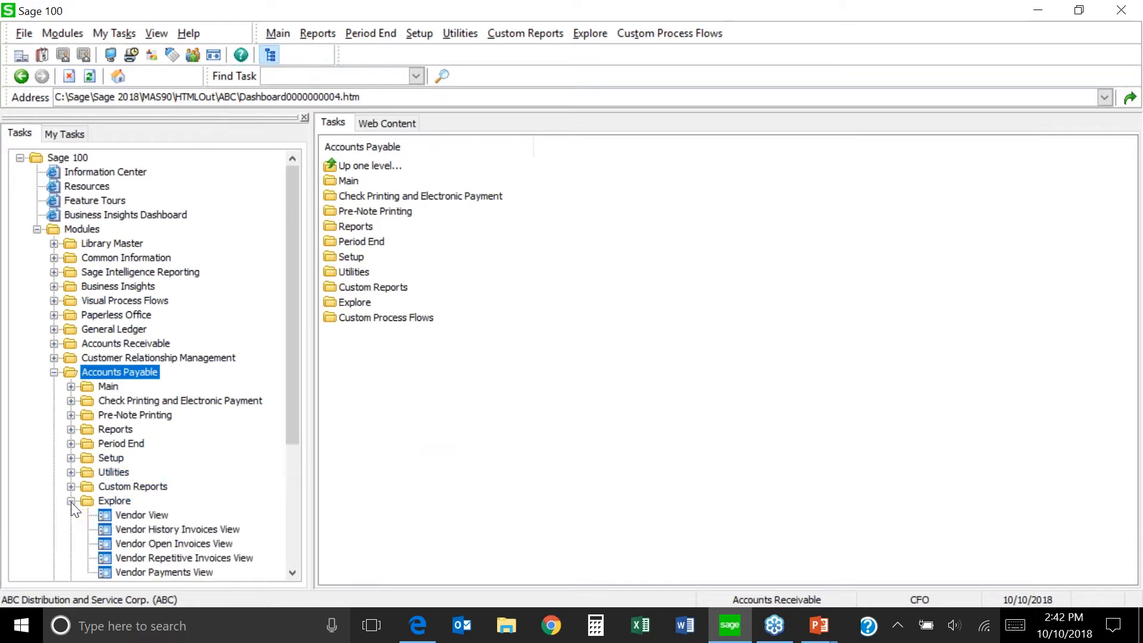
Look over the vendor views under Accounts Payable and open the Salesperson View from the Business Insights Explorer folder.
left_click_drag(295, 427, 291, 496)
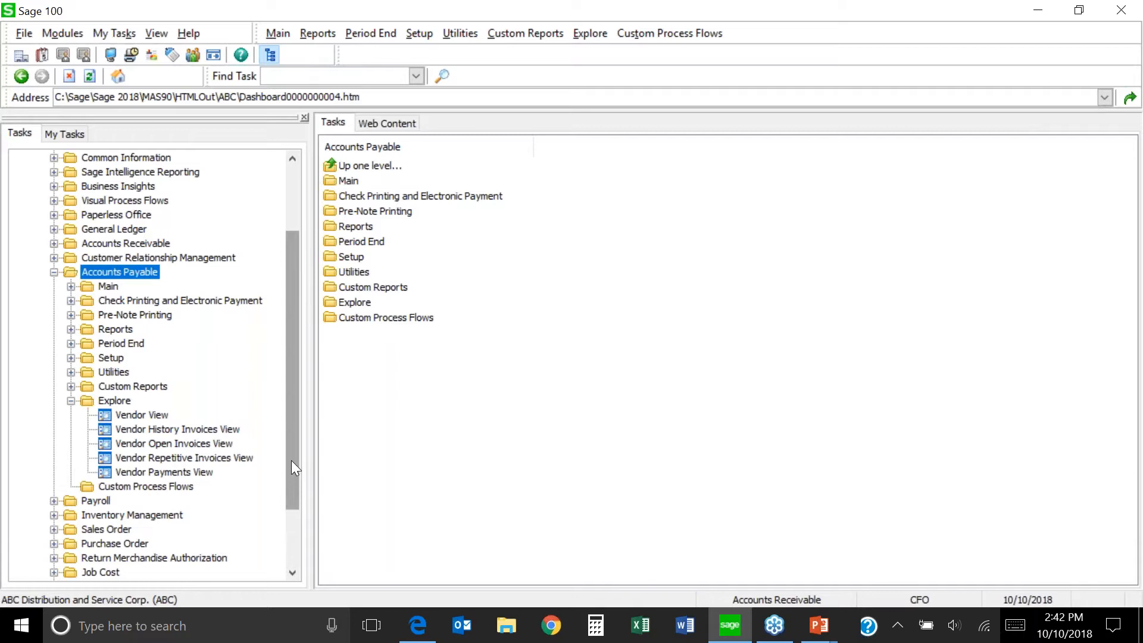
left_click(136, 281)
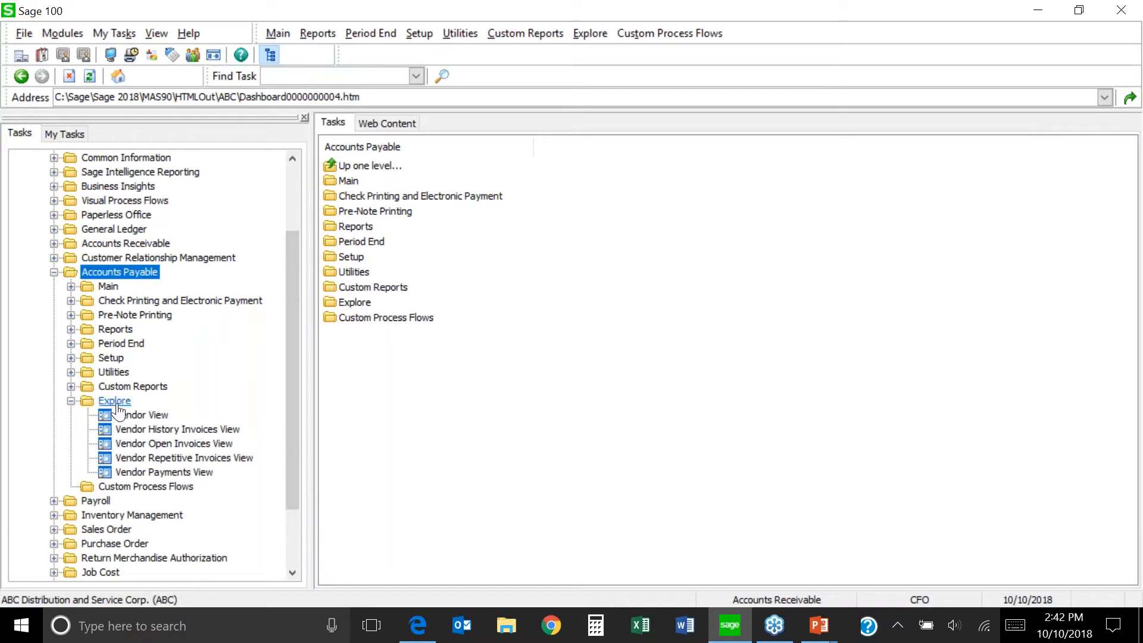
left_click_drag(288, 427, 281, 349)
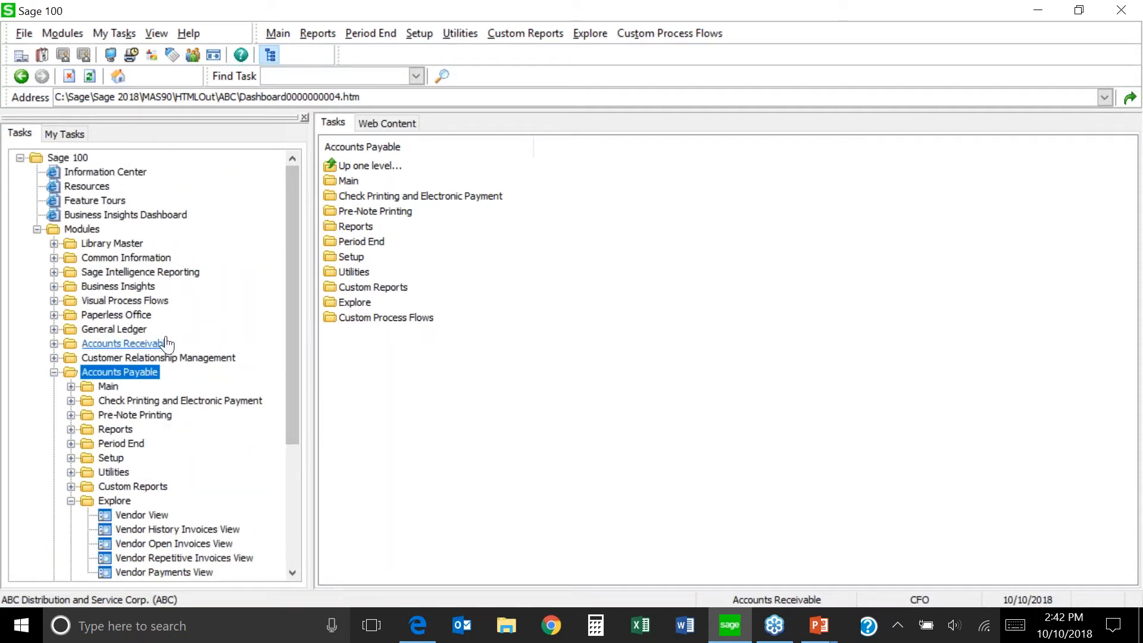
left_click(134, 290)
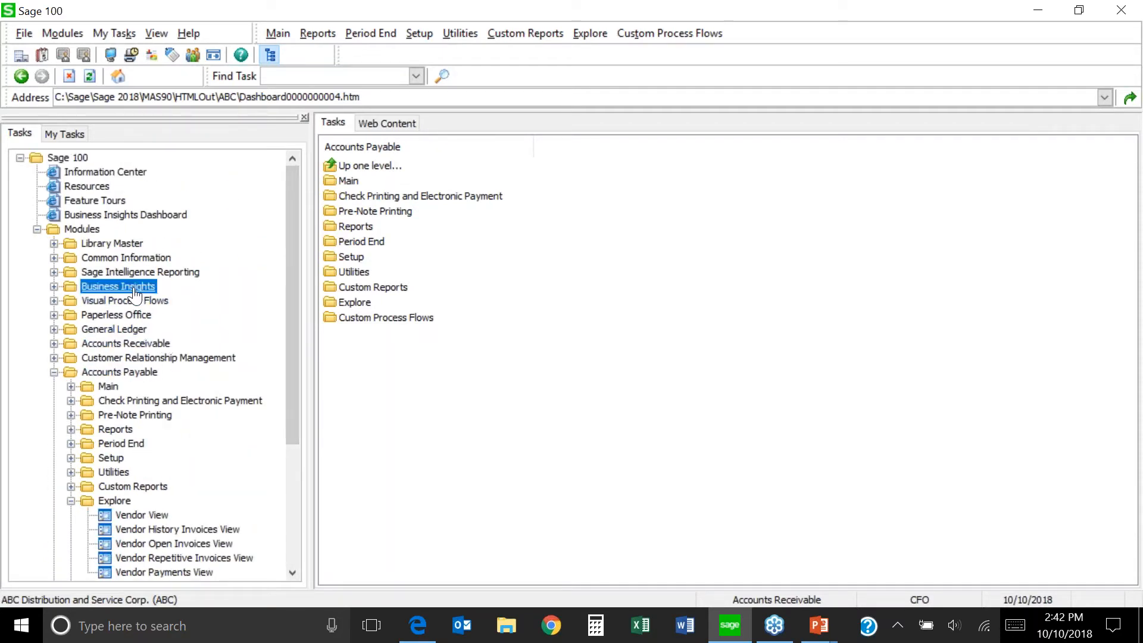
double_click(135, 292)
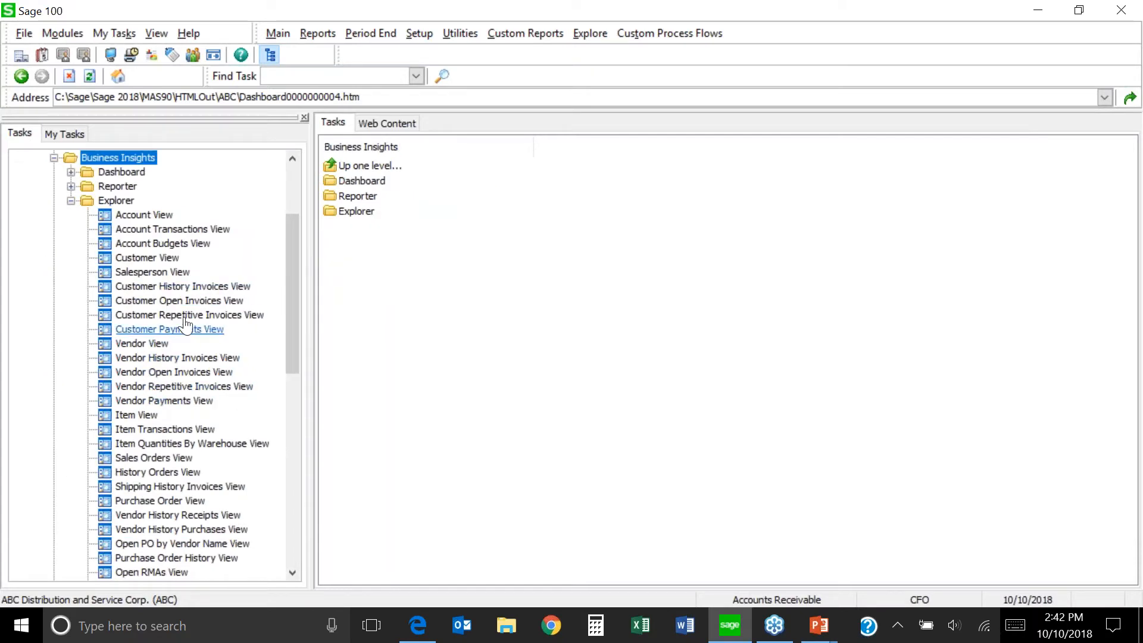
left_click(152, 272)
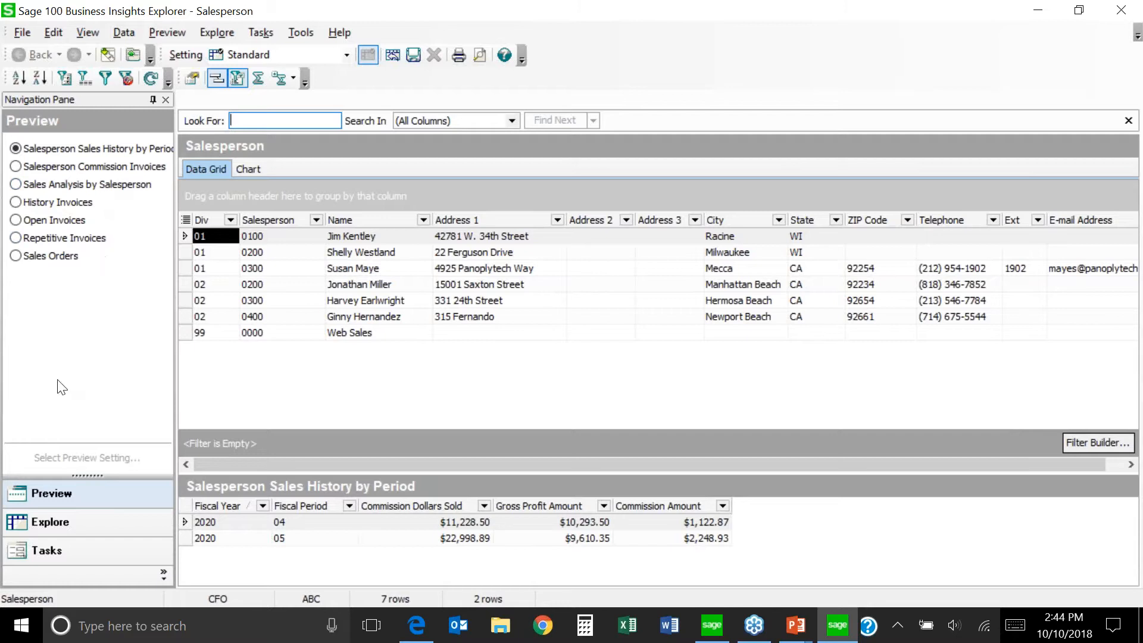
Show the tasks of the Salesperson view, open Enter A/R Invoices, and close the entry window and the view without entering anything.
left_click(47, 552)
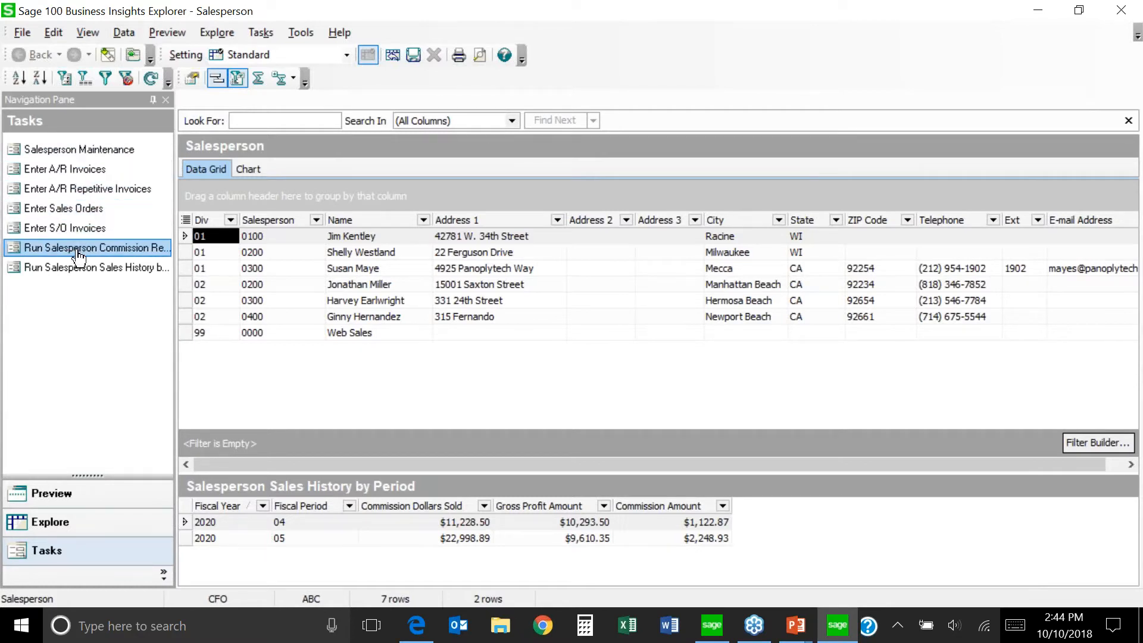
left_click(86, 172)
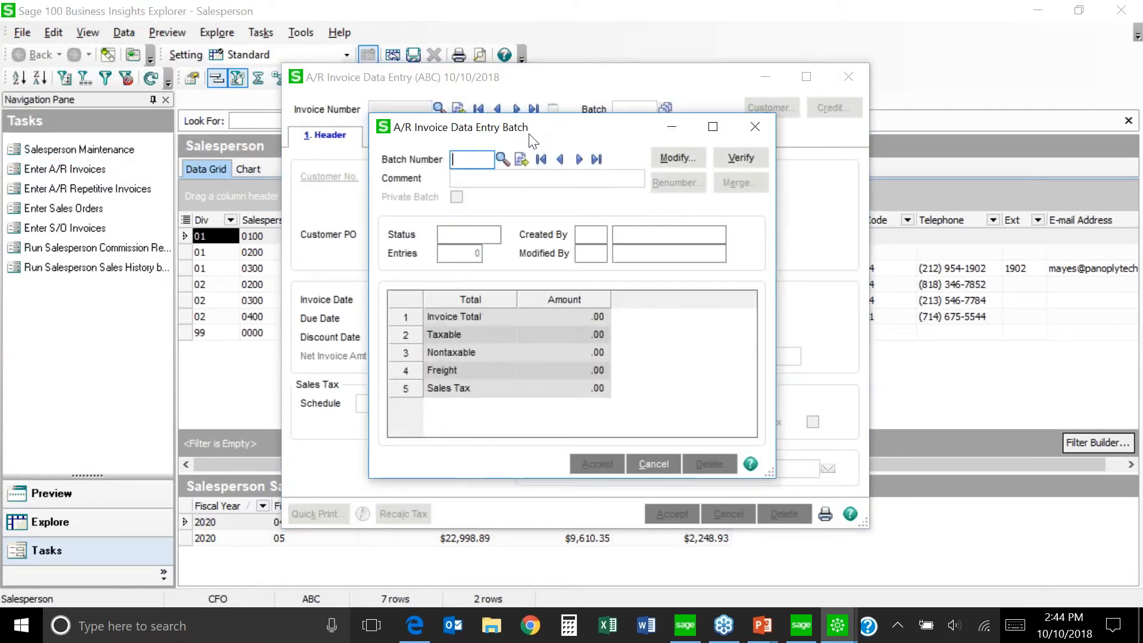
left_click(749, 126)
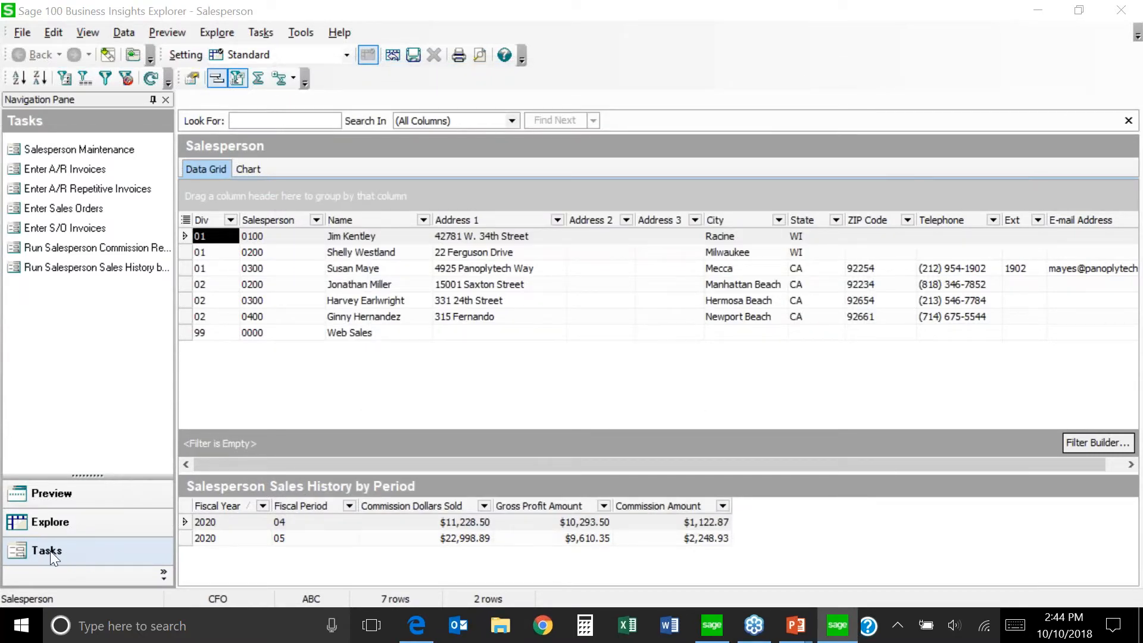
left_click(1122, 11)
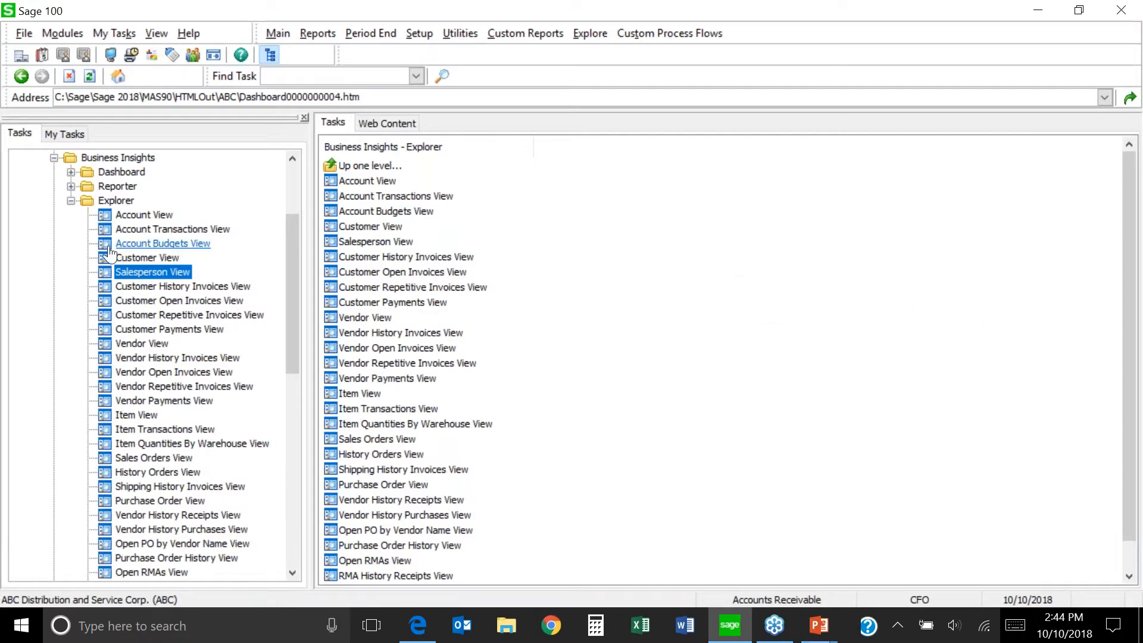
Open the Vendor View, check the Vendor Maintenance task and close the view.
left_click(144, 346)
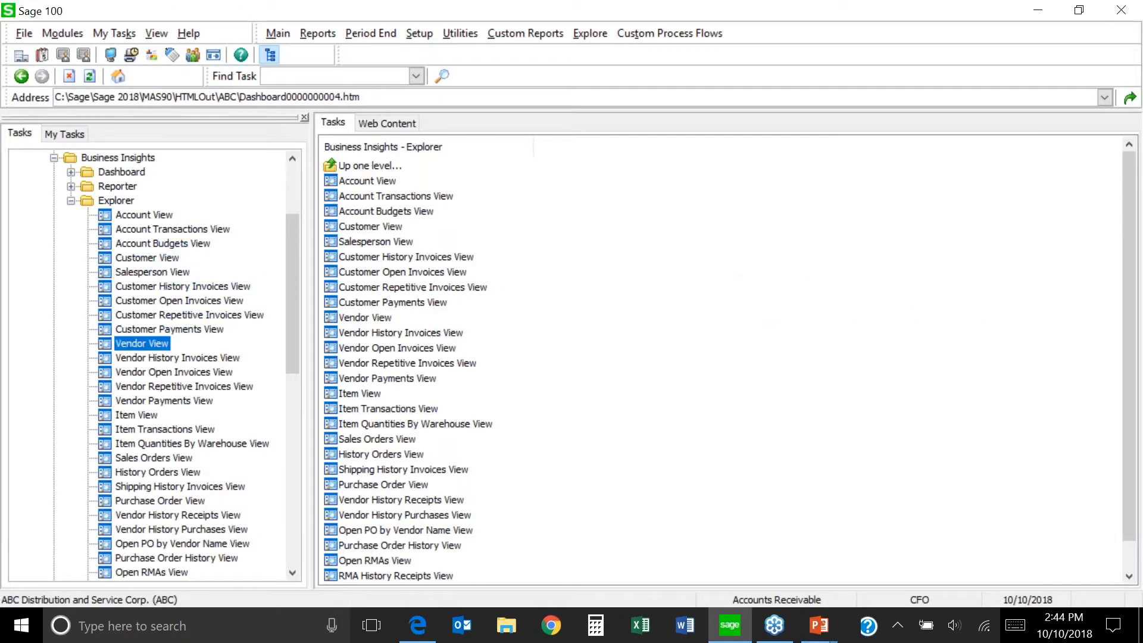
left_click(339, 191)
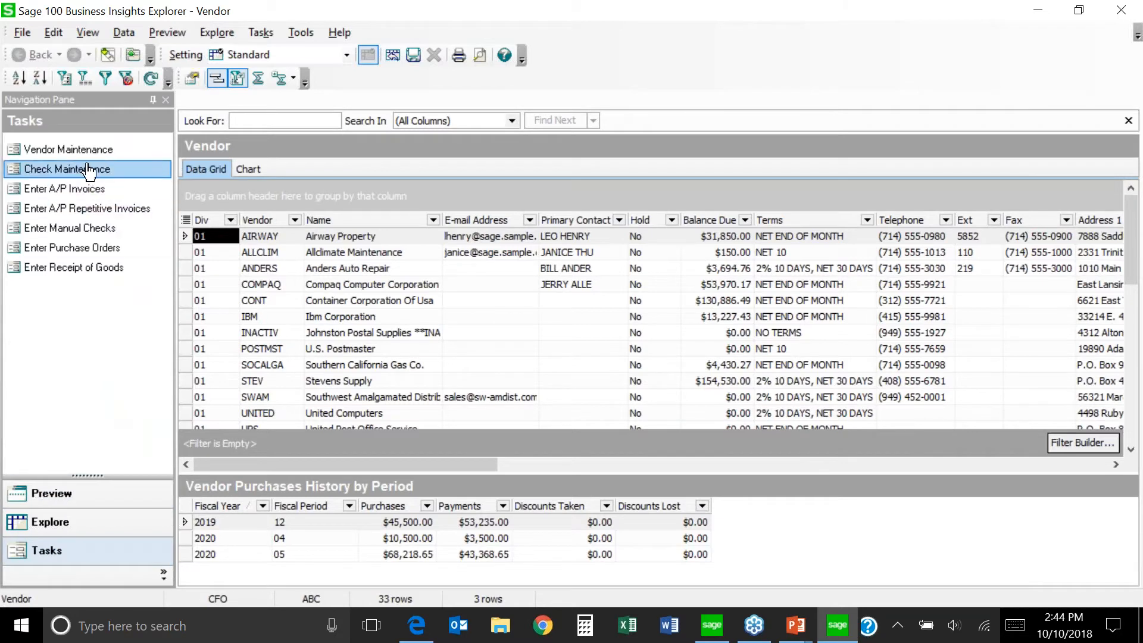
left_click(65, 149)
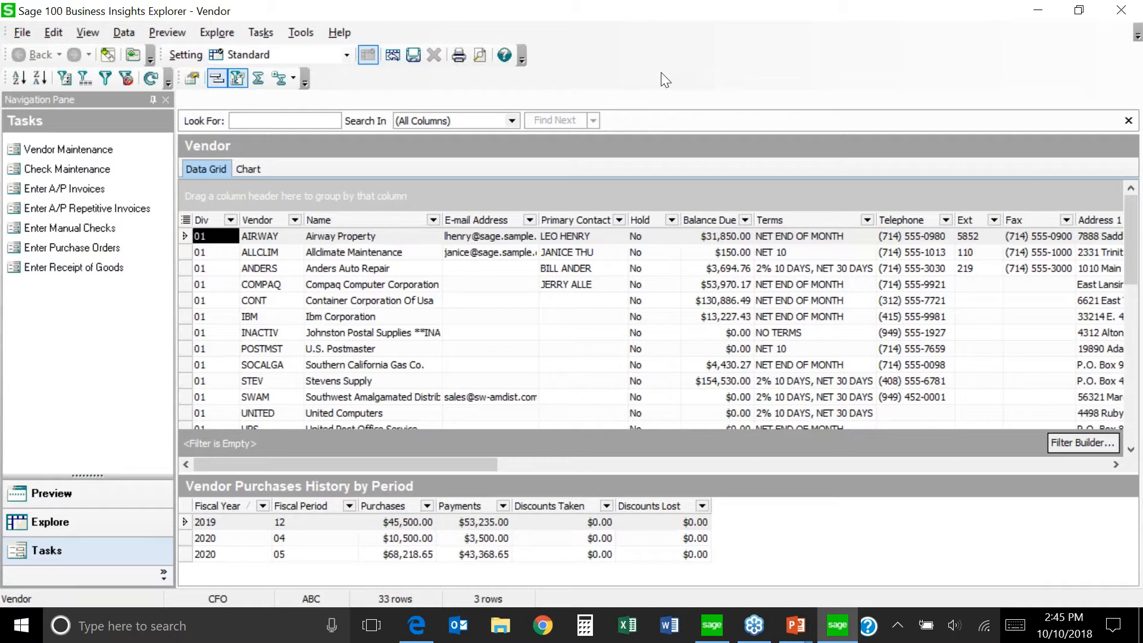
left_click(1122, 11)
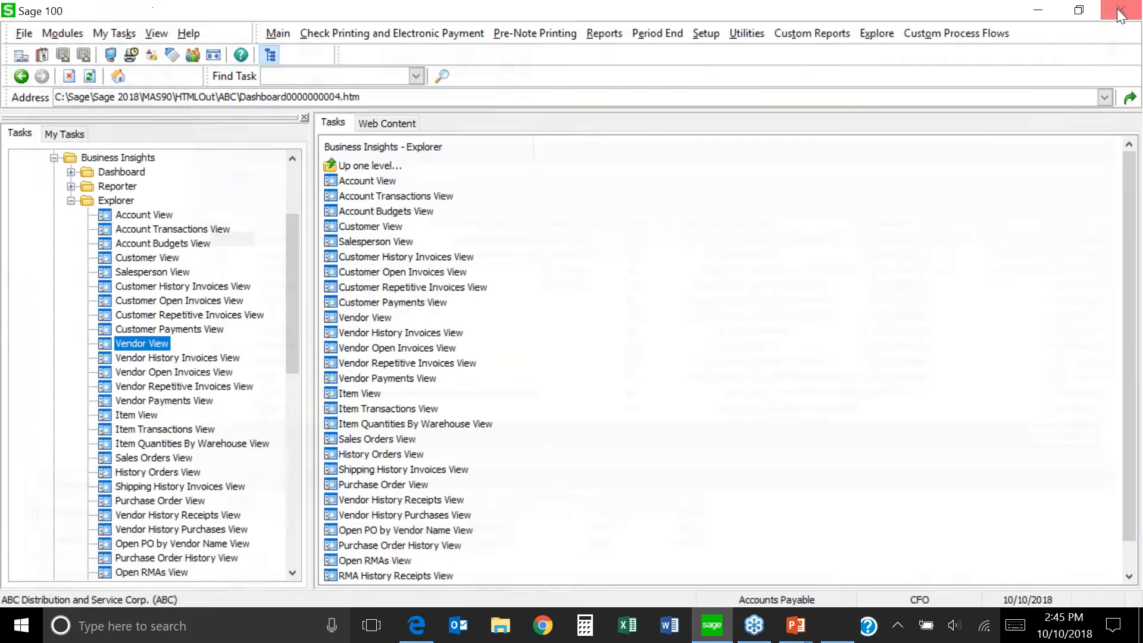
Collapse the Accounts Payable module and reopen Business Insights with its Explorer folder collapsed.
left_click(53, 158)
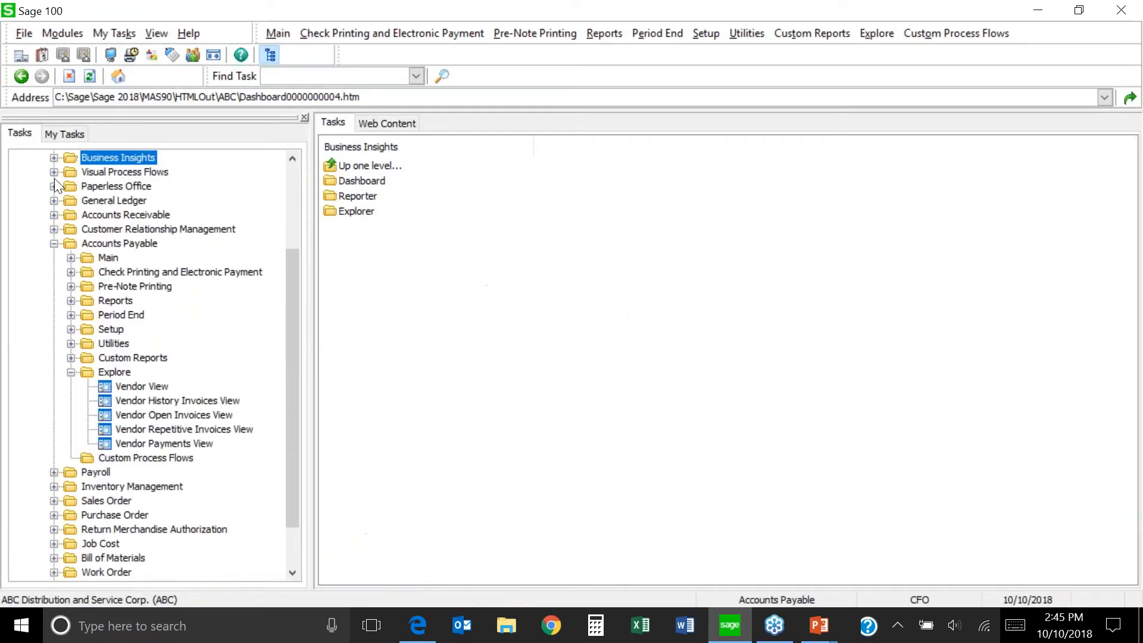
left_click(54, 244)
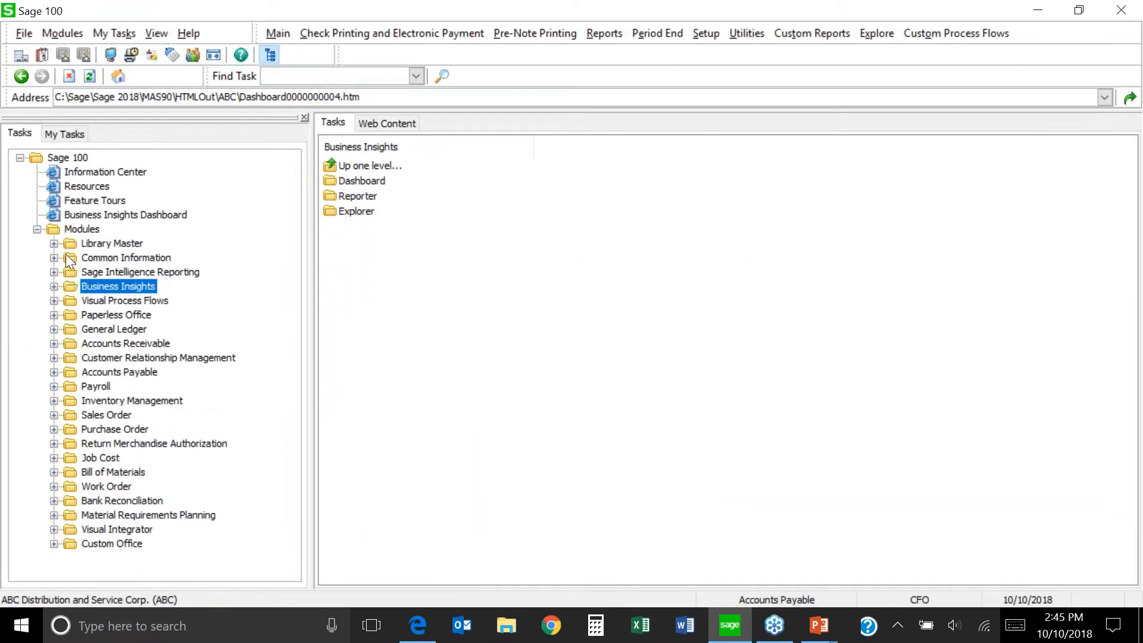
double_click(142, 287)
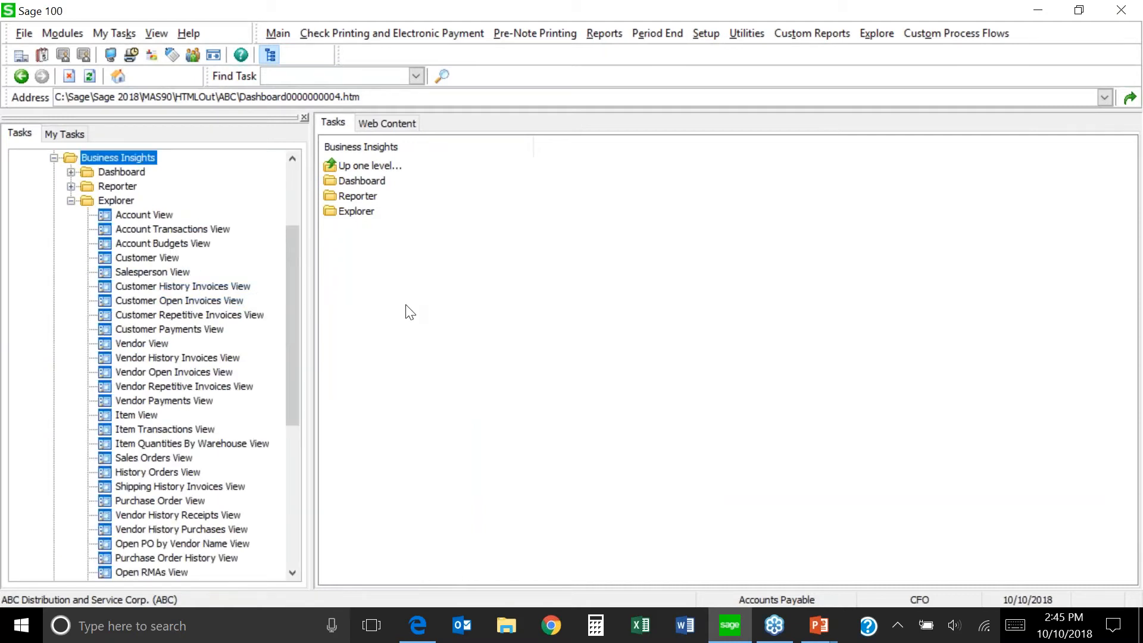
left_click(70, 201)
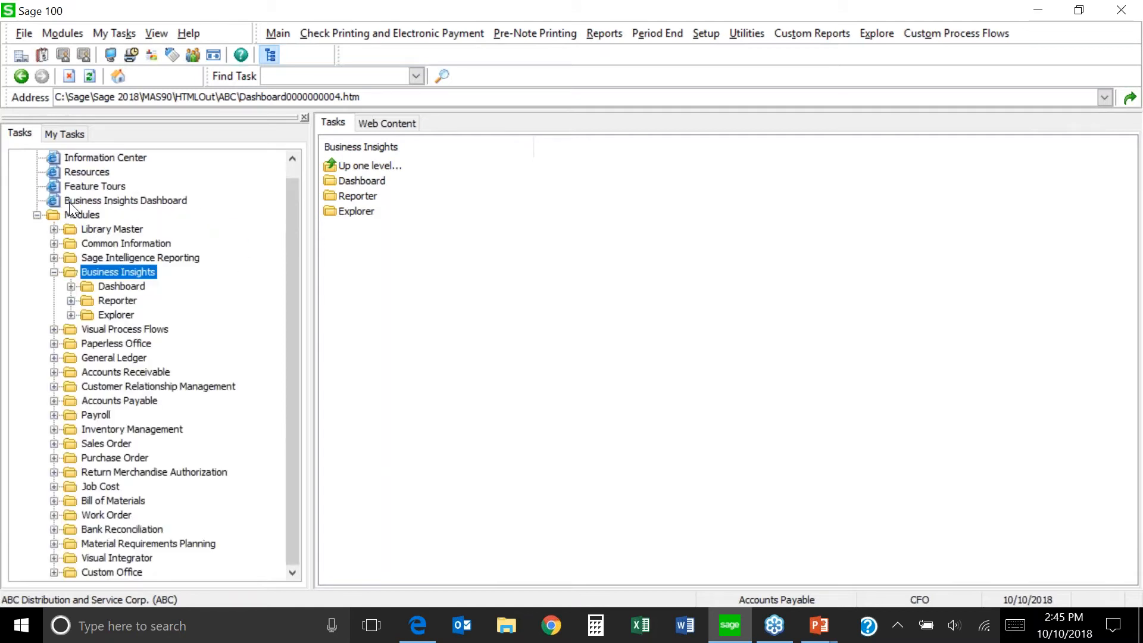
Expand the Dashboard folder, display the dashboard with its data updated as of 2/2/2020, and look through the page.
left_click(121, 288)
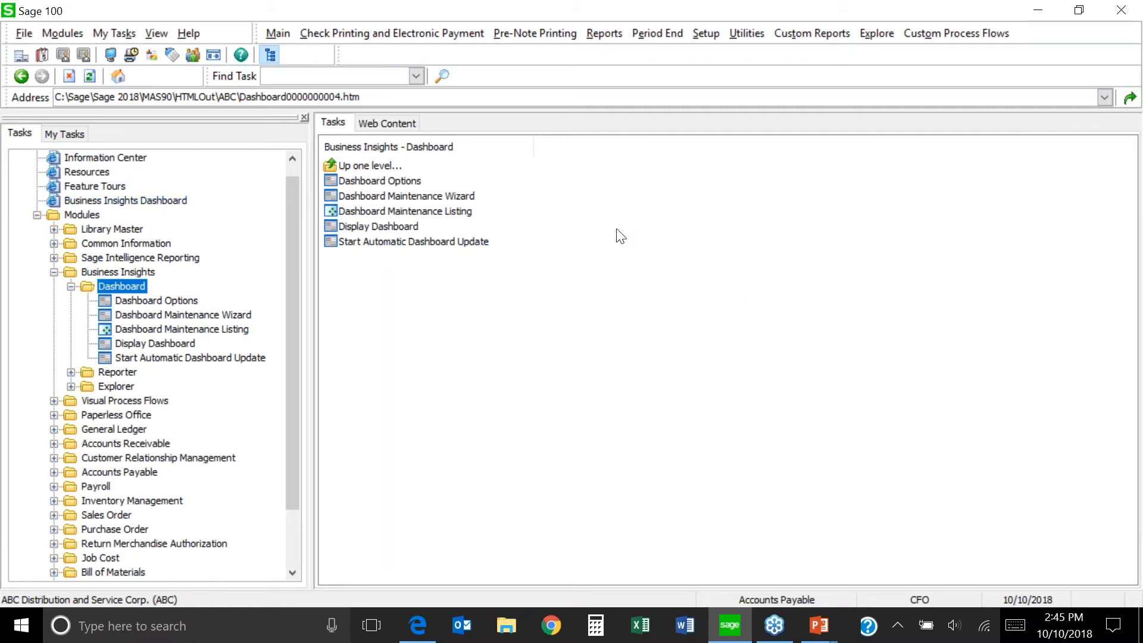
left_click(153, 56)
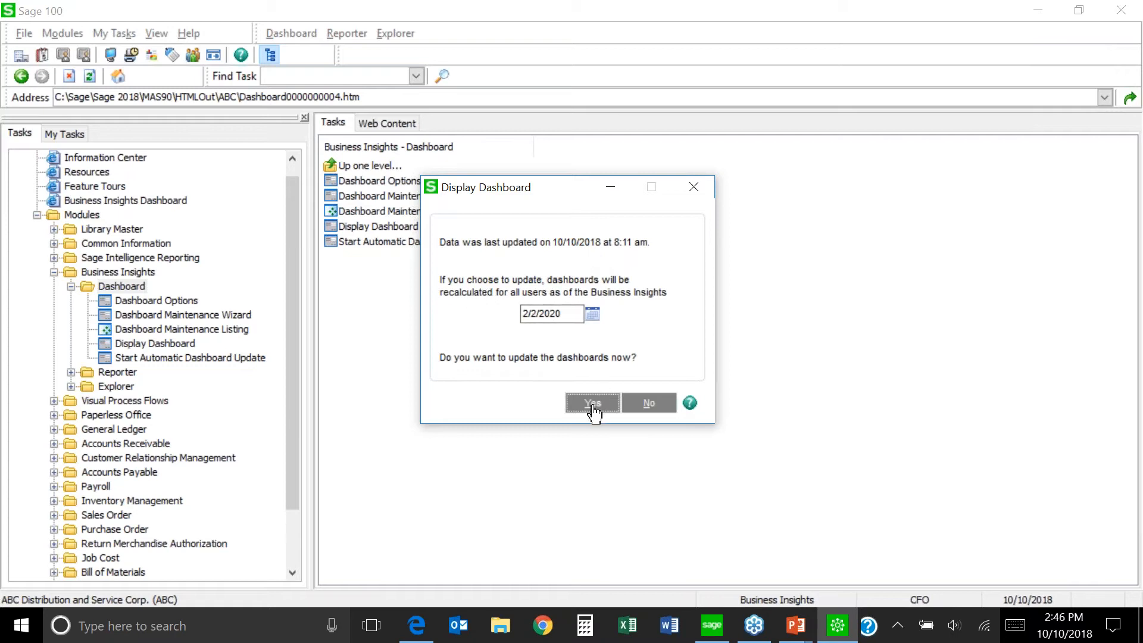
left_click(594, 405)
left_click(580, 401)
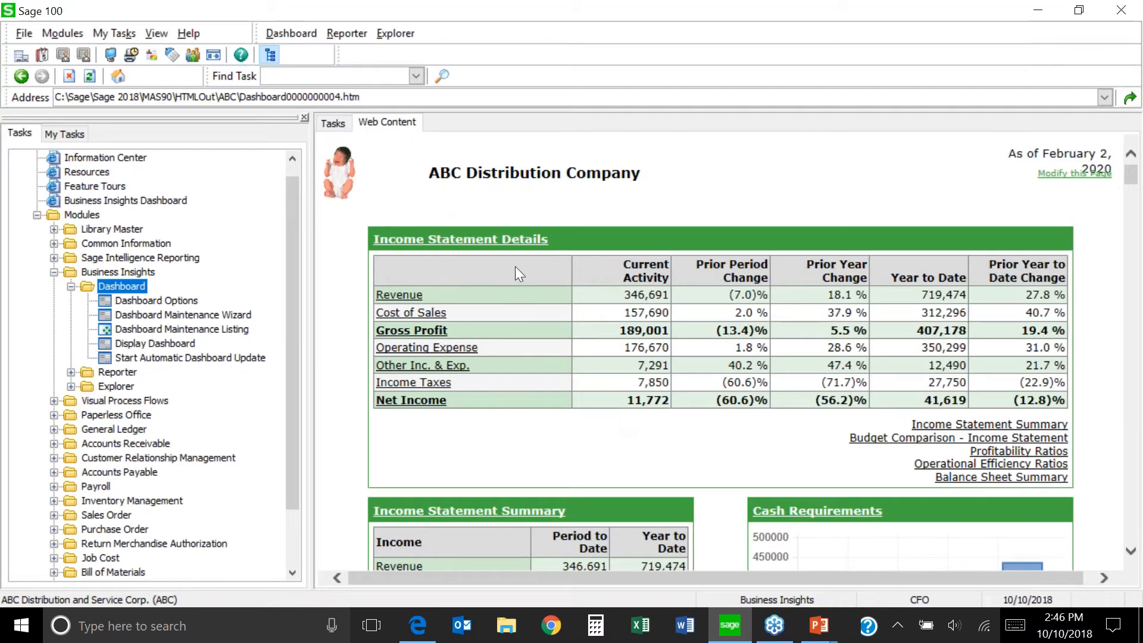
left_click(233, 322)
scroll(570, 429, "down", 5)
scroll(570, 429, "up", 5)
left_click(138, 288)
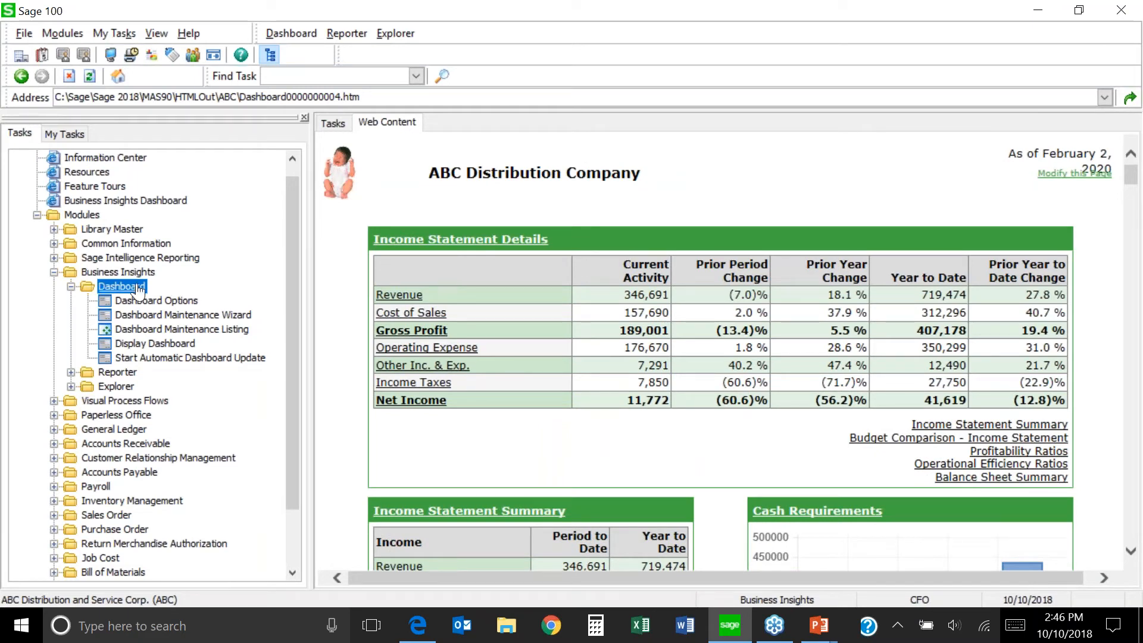
Expand the Reporter folder of Business Insights, list the Explorer views and collapse the Explorer folder again.
left_click(130, 375)
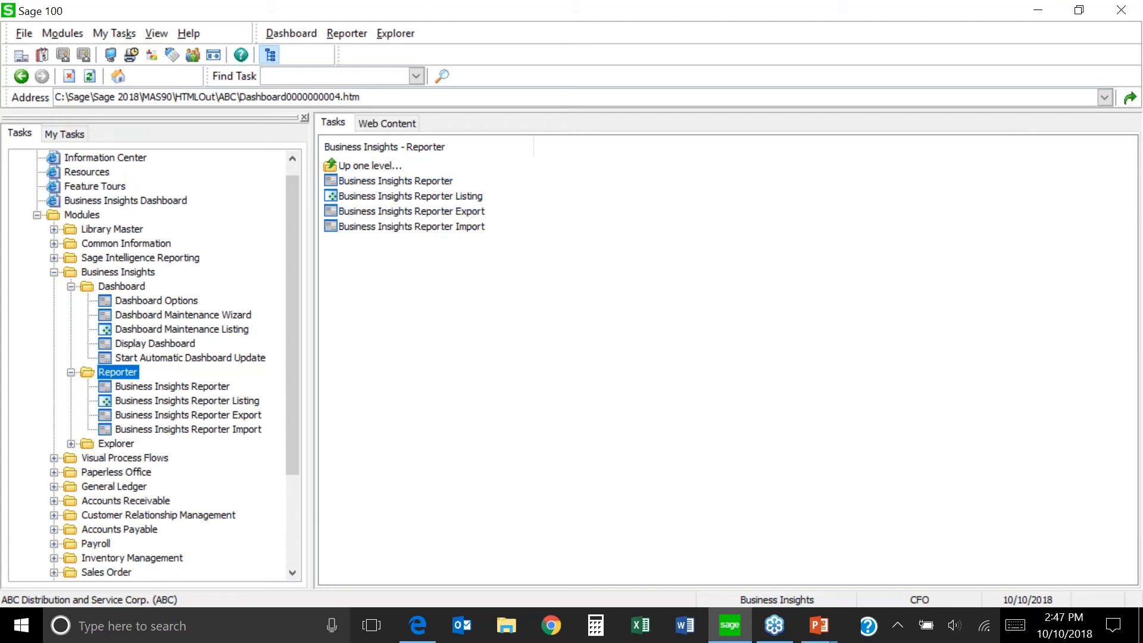
double_click(117, 445)
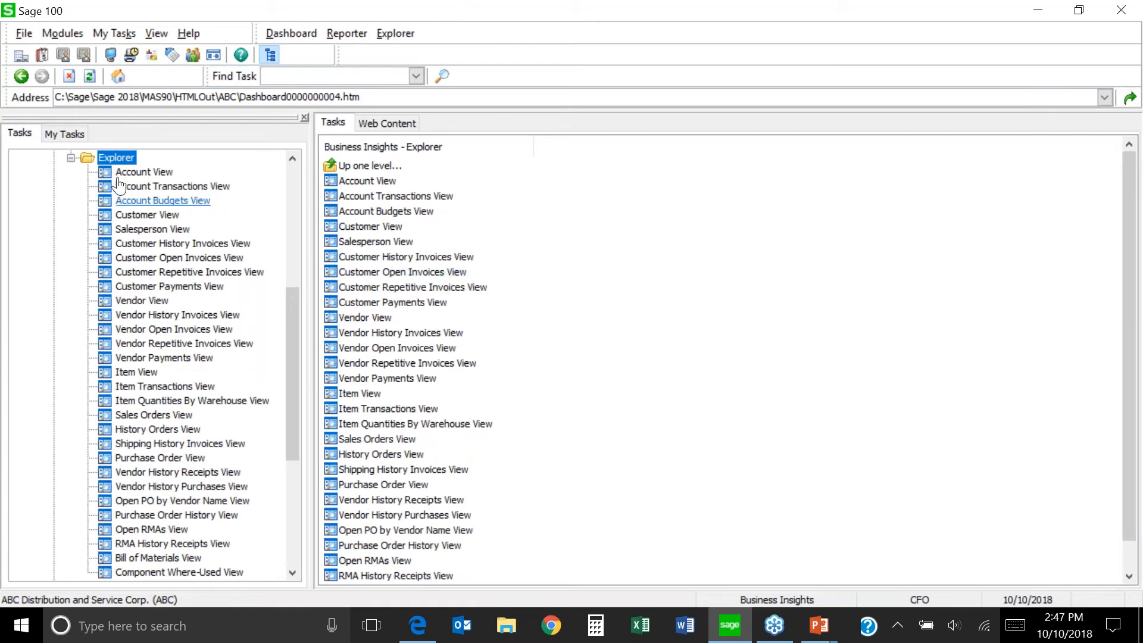
left_click(70, 158)
left_click_drag(293, 299, 286, 248)
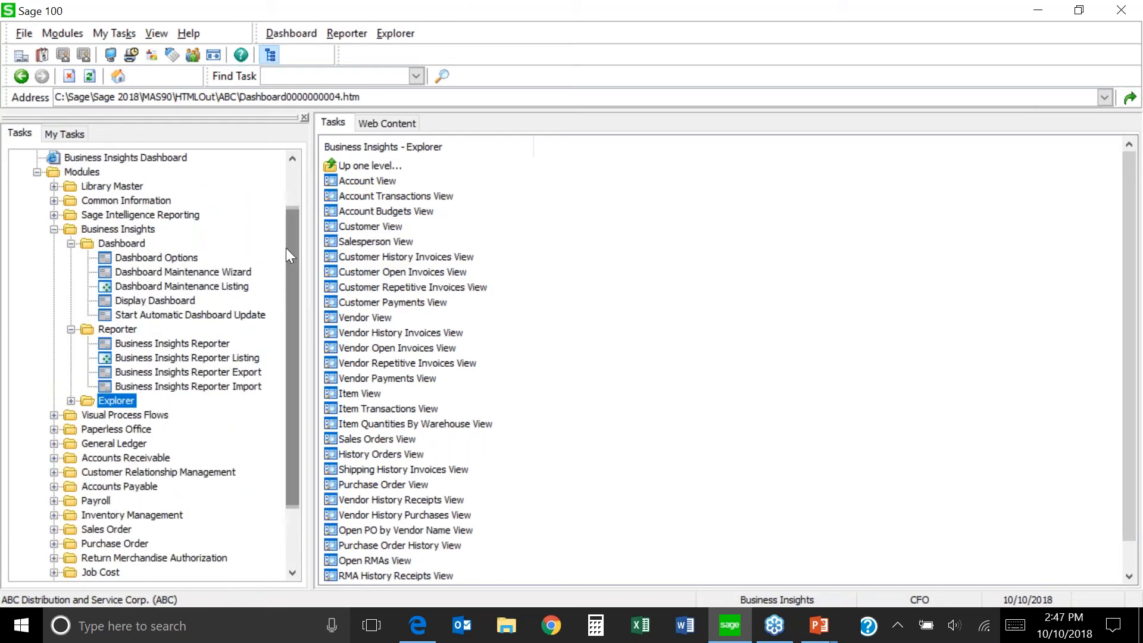
Open the Dashboard Options, close them without changes and display the dashboard again.
left_click(179, 259)
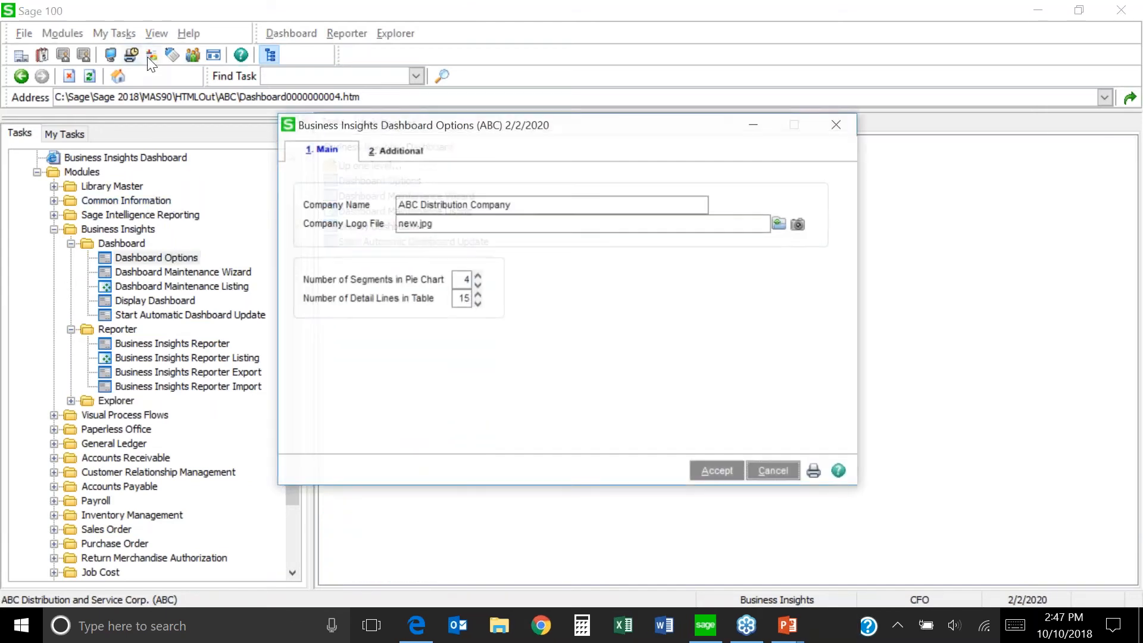
left_click(836, 124)
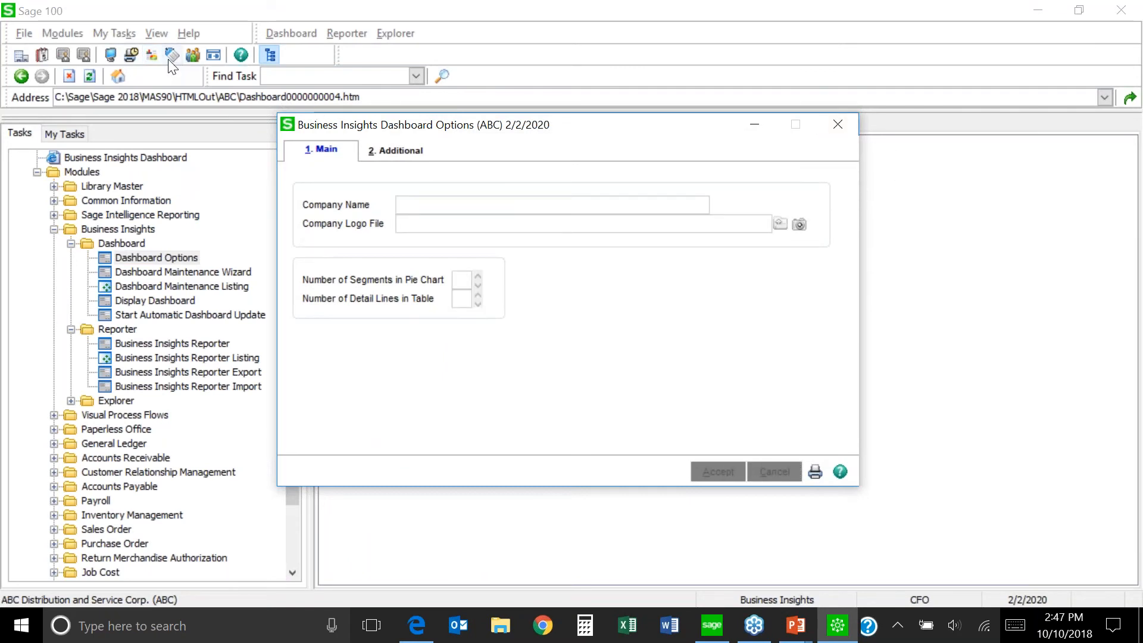
left_click(150, 55)
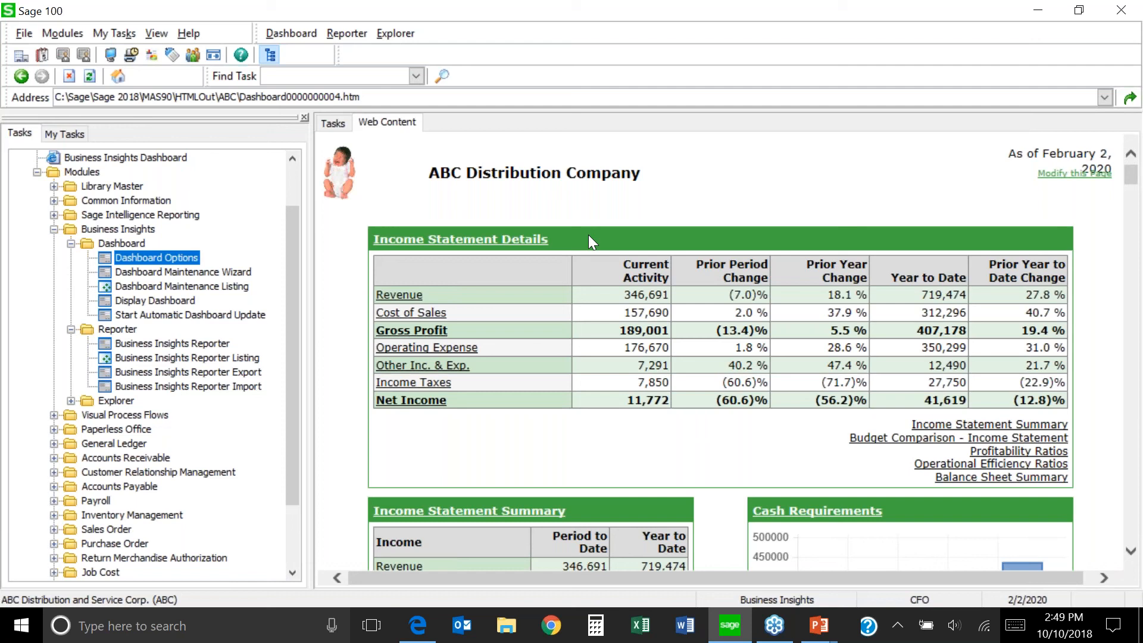
left_click(1130, 51)
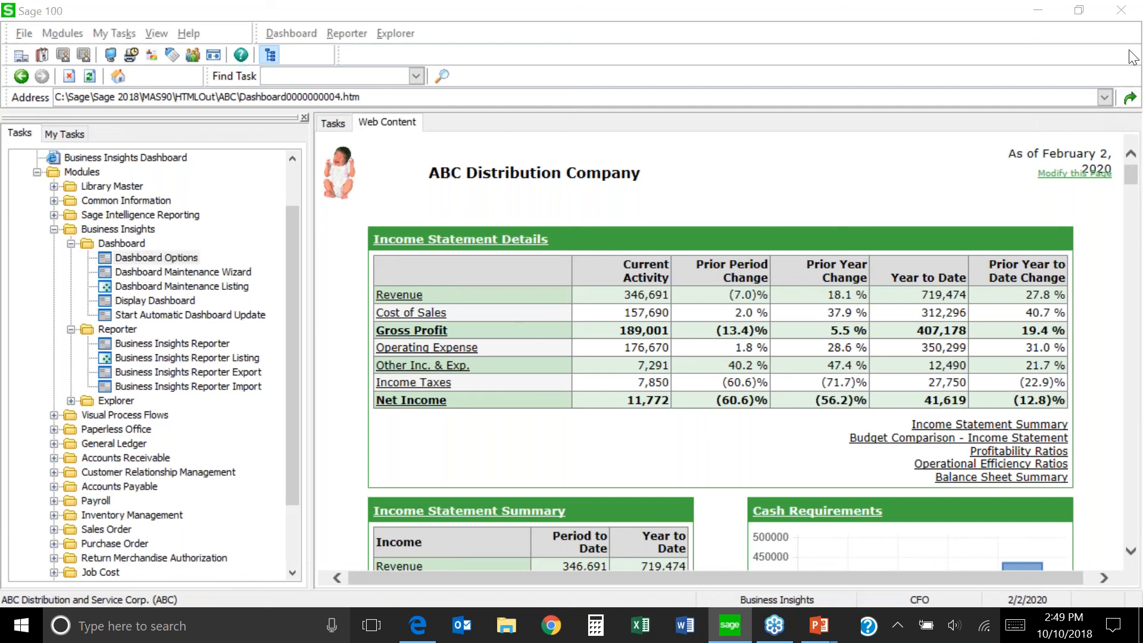